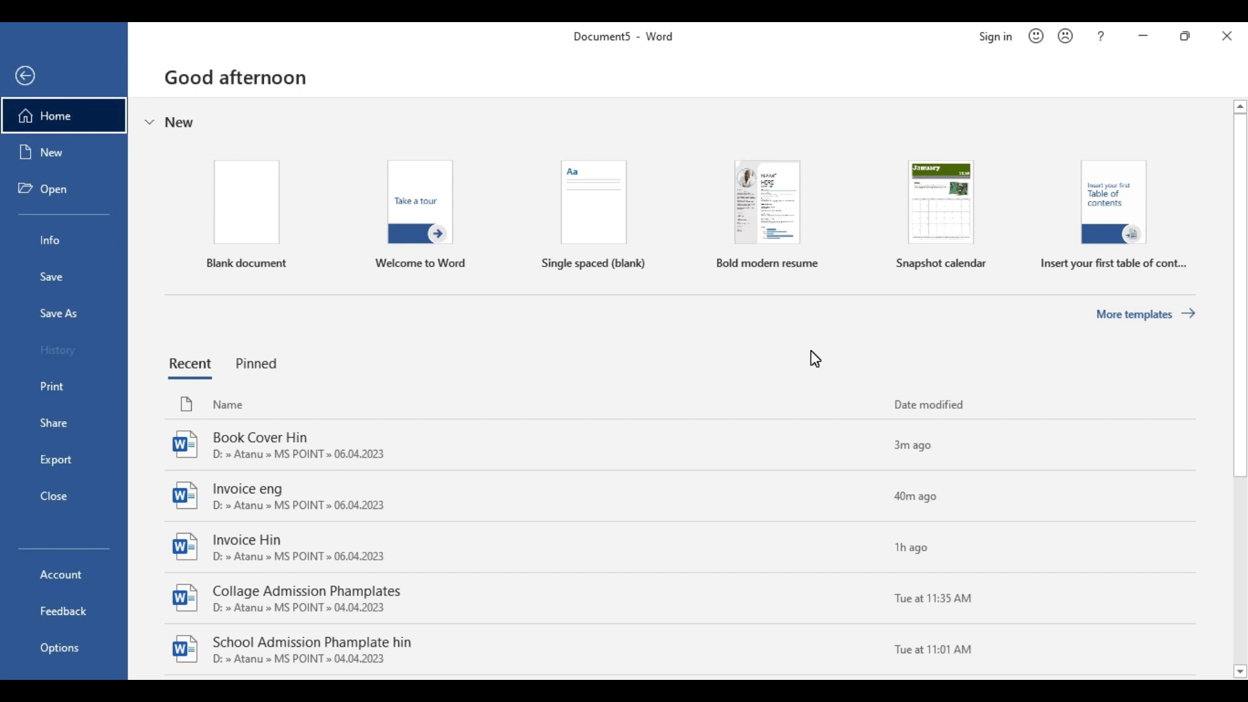
Step: Start a new blank document, Document6, from the Word start screen
{"action": "left_click", "coordinate": [196, 212]}
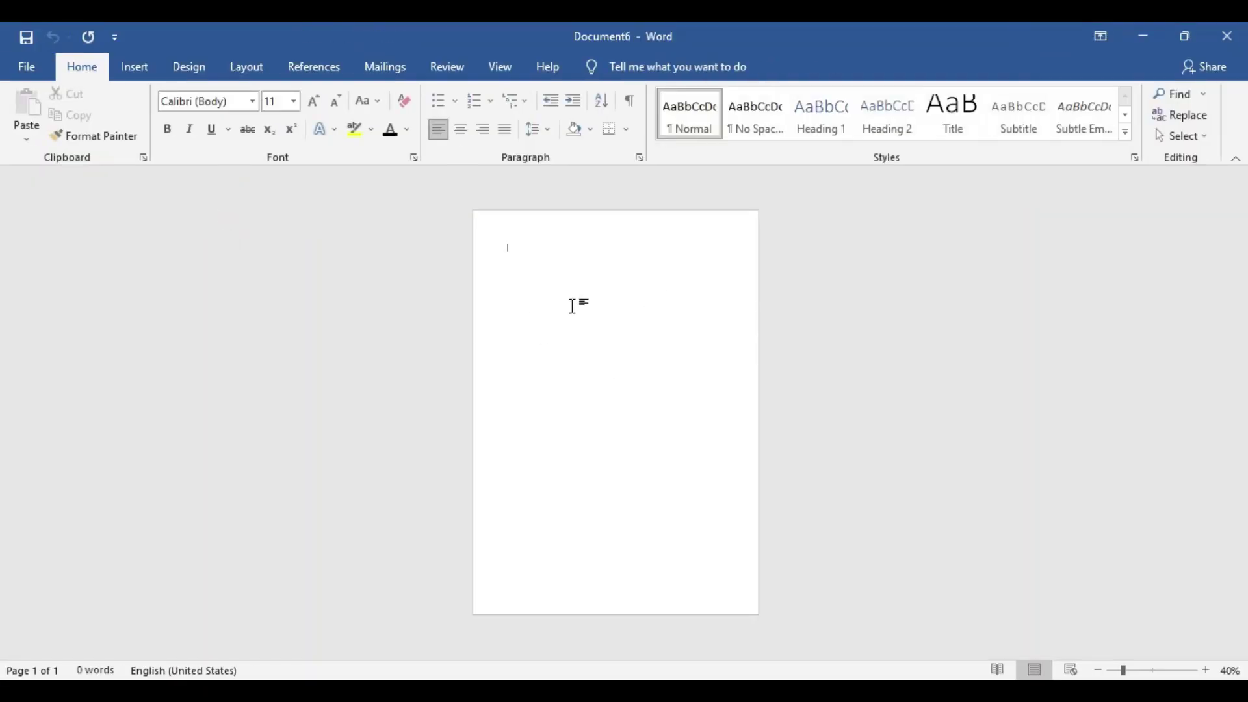
{"action": "left_click", "coordinate": [253, 69]}
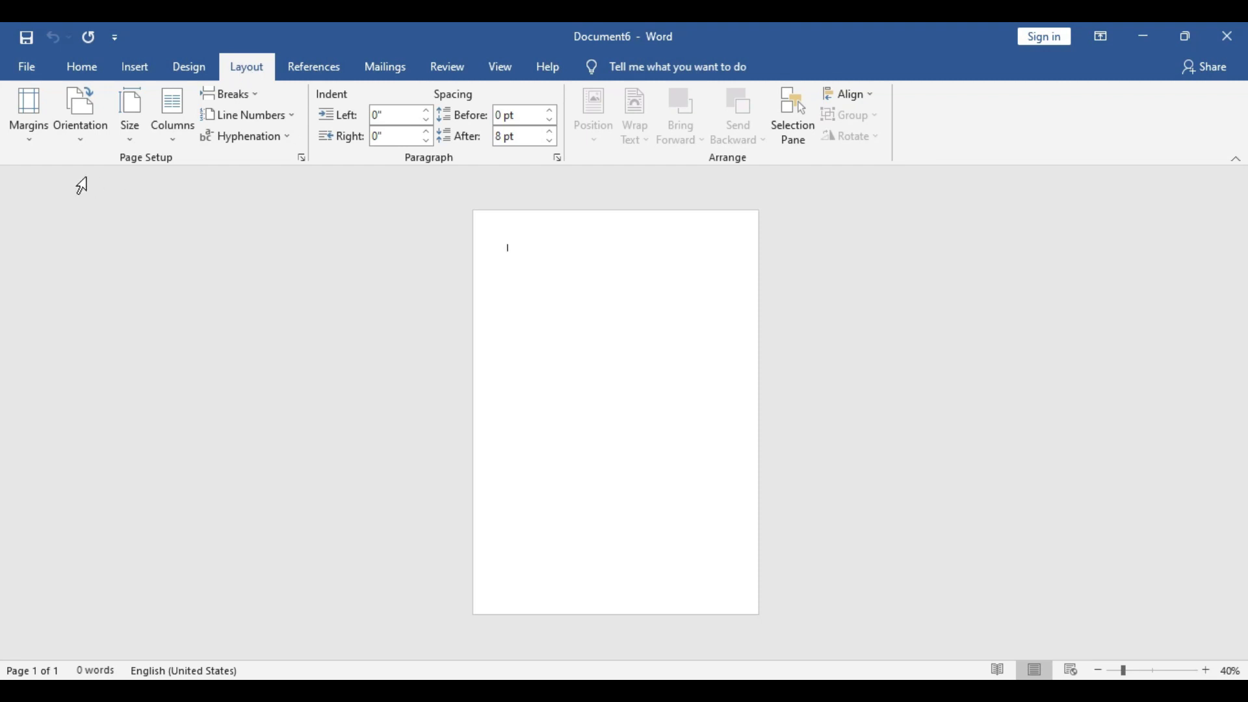
Step: Set top, bottom, left and right margins to 0 in Custom Margins, ignoring the printable-area warning
{"action": "left_click", "coordinate": [39, 130]}
{"action": "left_click", "coordinate": [109, 534]}
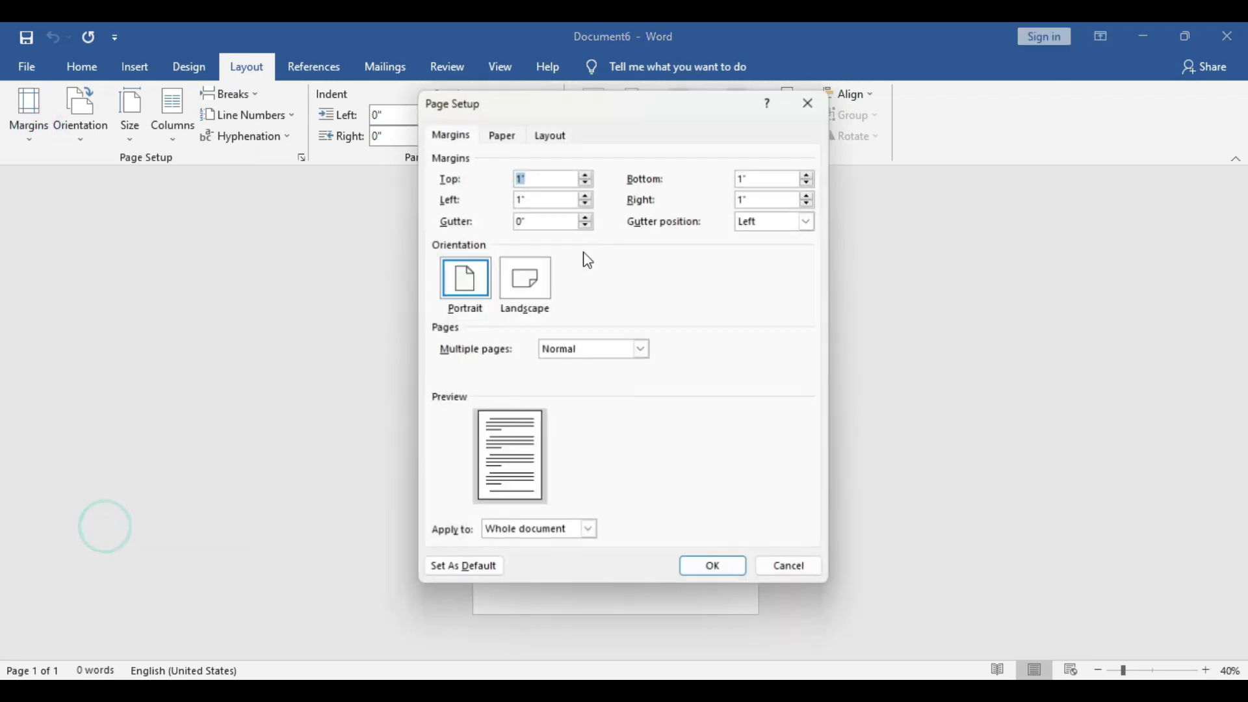
{"action": "type", "text": "0"}
{"action": "double_click", "coordinate": [545, 199]}
{"action": "type", "text": "0"}
{"action": "double_click", "coordinate": [754, 178]}
{"action": "type", "text": "0"}
{"action": "double_click", "coordinate": [764, 199]}
{"action": "type", "text": "0"}
{"action": "left_click", "coordinate": [742, 569]}
{"action": "left_click", "coordinate": [691, 411]}
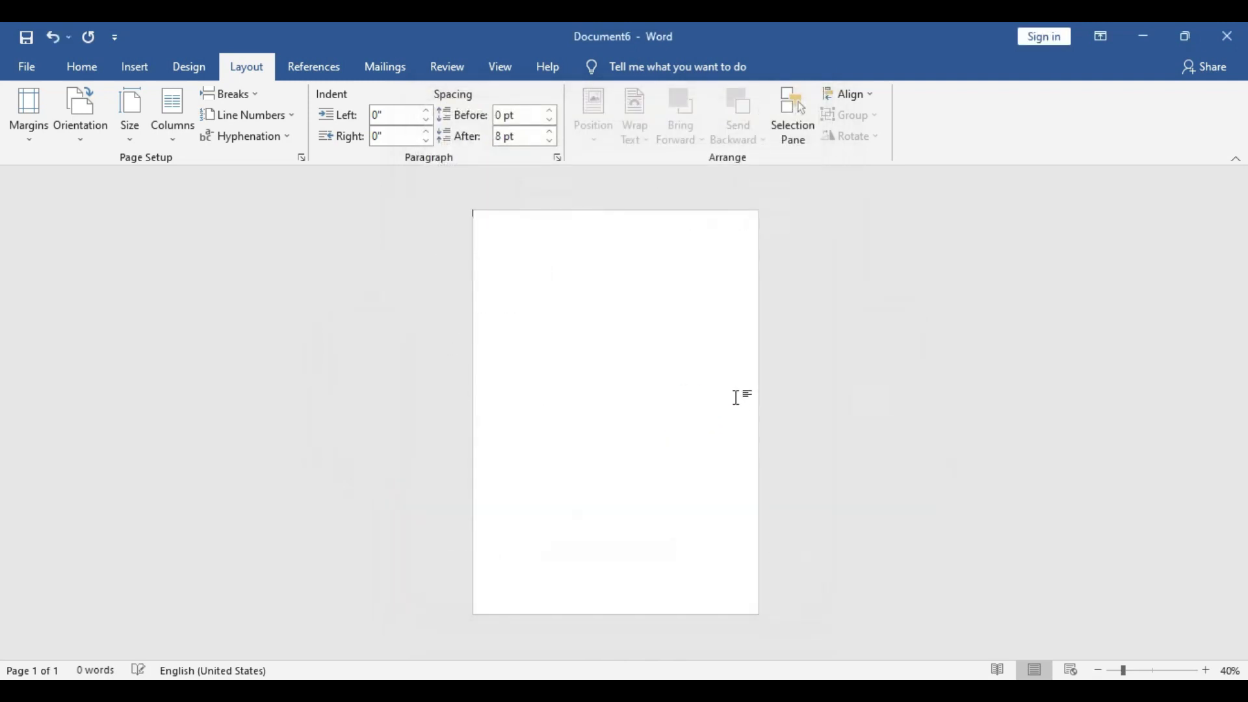
{"action": "left_click", "coordinate": [136, 67]}
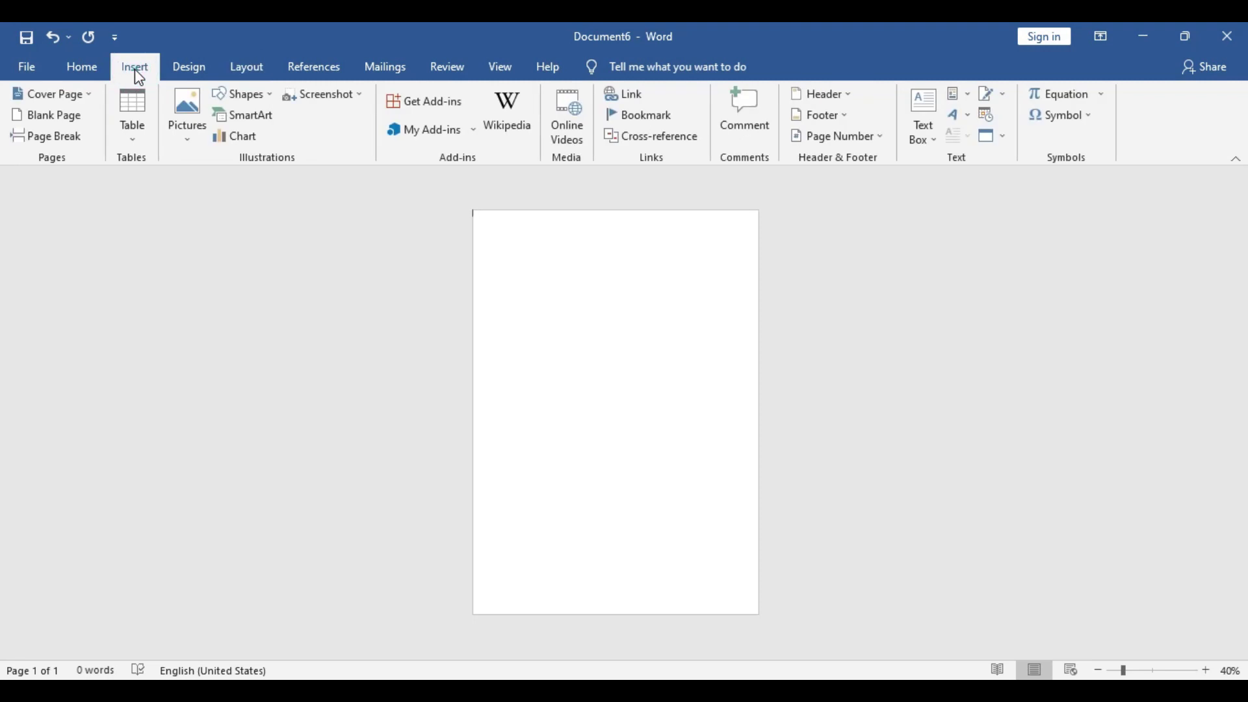
Step: Draw a full-page rectangle and centre it horizontally and vertically on the page
{"action": "left_click", "coordinate": [247, 97]}
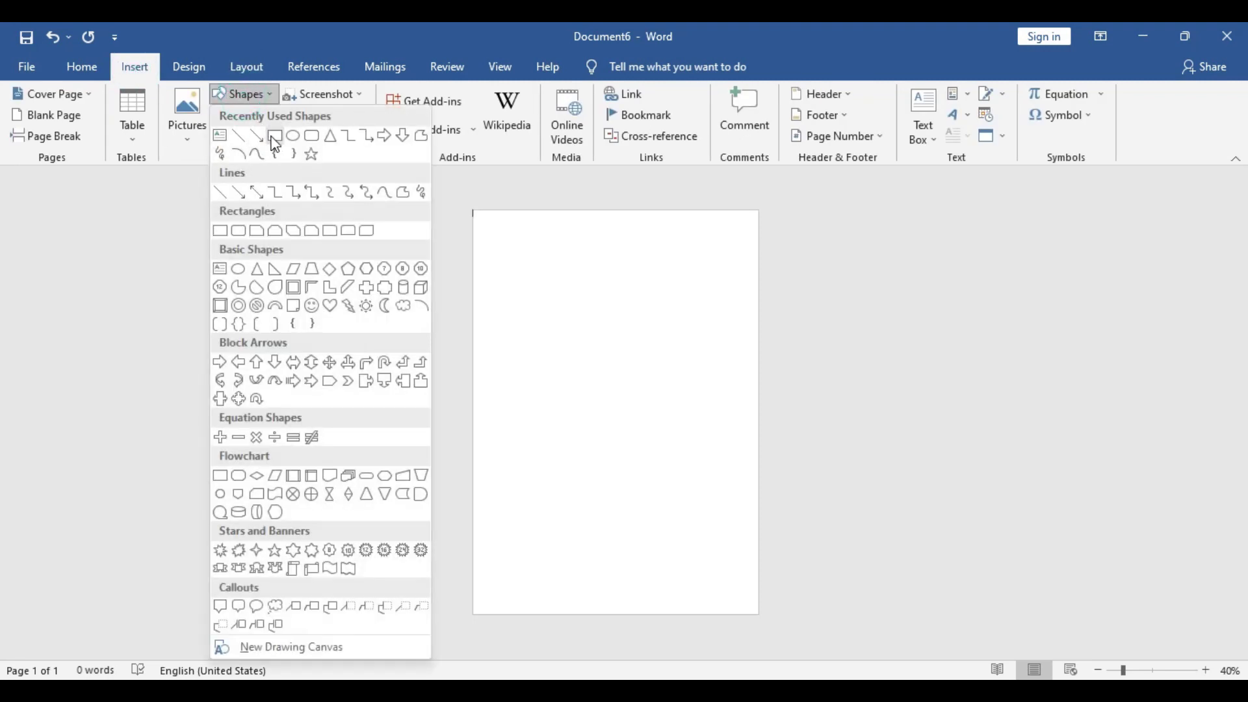
{"action": "left_click", "coordinate": [276, 138]}
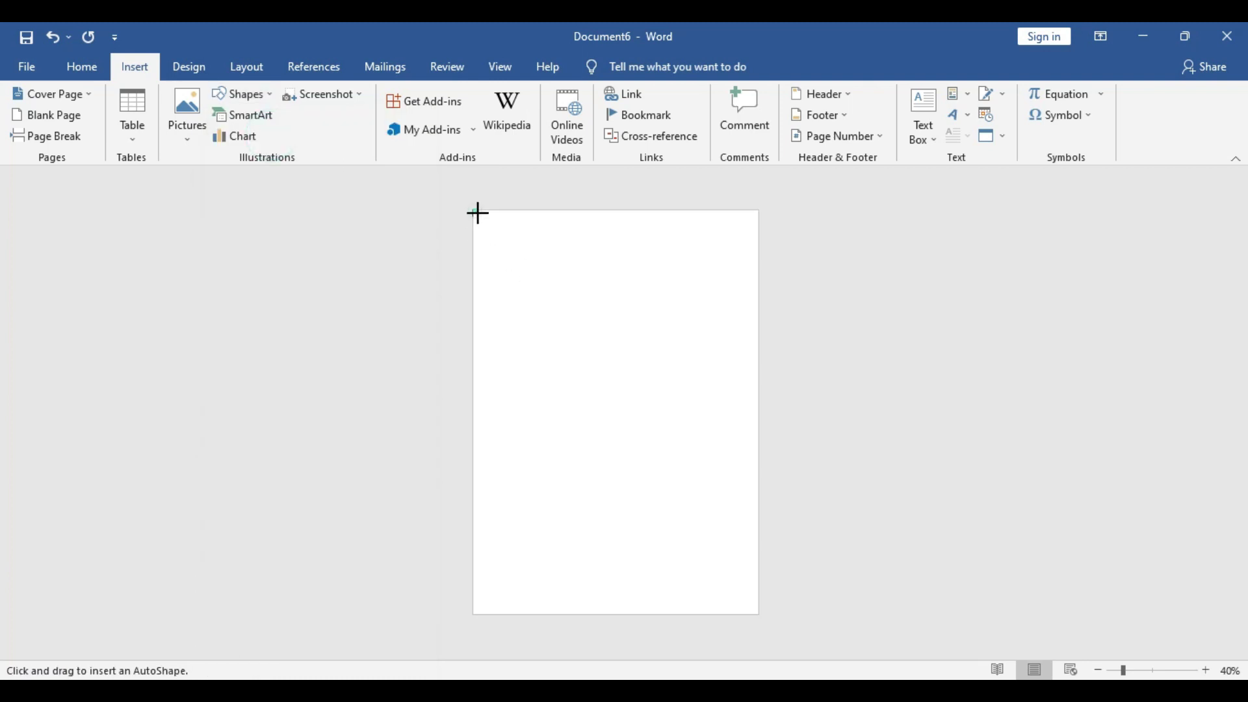
{"action": "left_click_drag", "start_coordinate": [478, 213], "coordinate": [758, 614]}
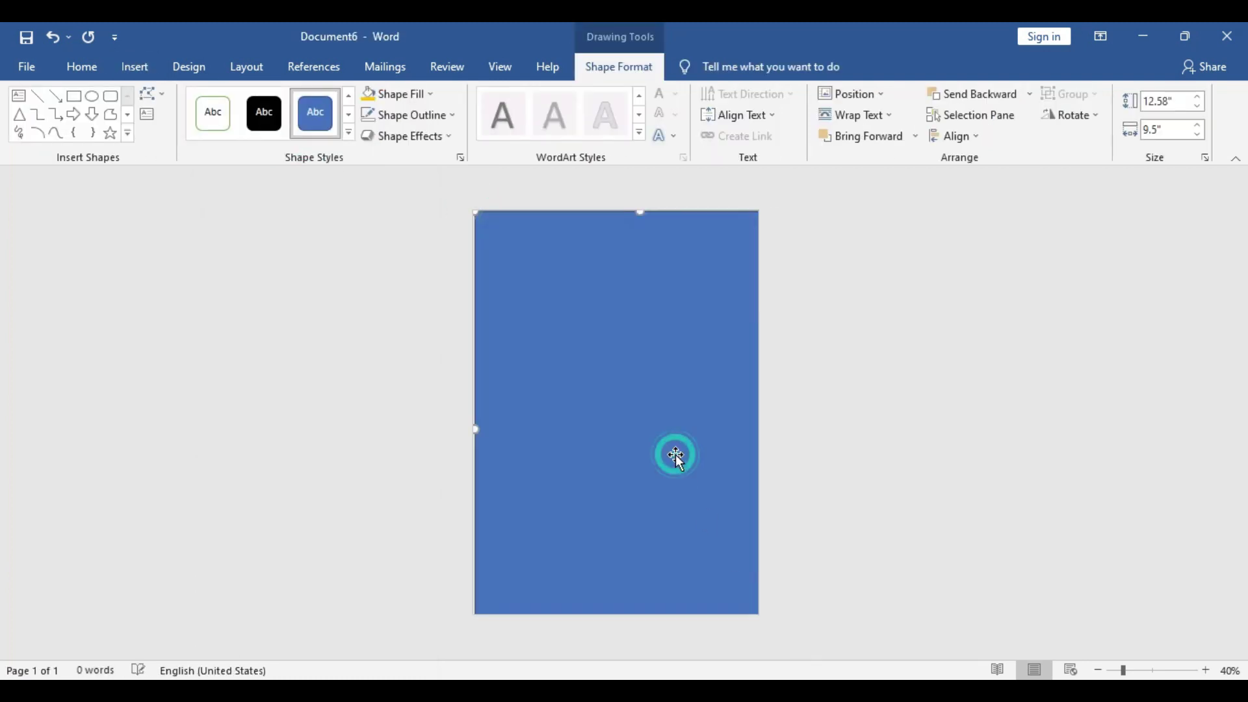
{"action": "left_click", "coordinate": [956, 136]}
{"action": "left_click", "coordinate": [1006, 182]}
{"action": "left_click", "coordinate": [974, 135]}
{"action": "left_click", "coordinate": [1006, 248]}
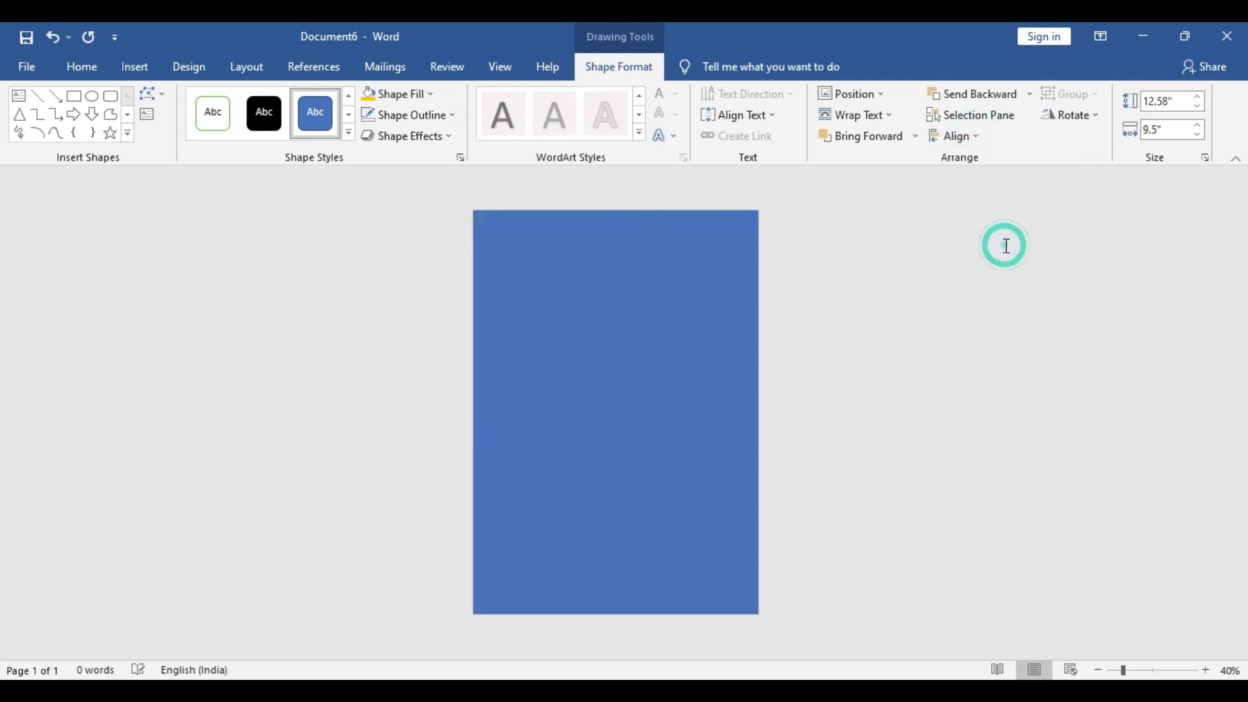
Step: Fill the rectangle solid black as the cover background
{"action": "left_click", "coordinate": [389, 95]}
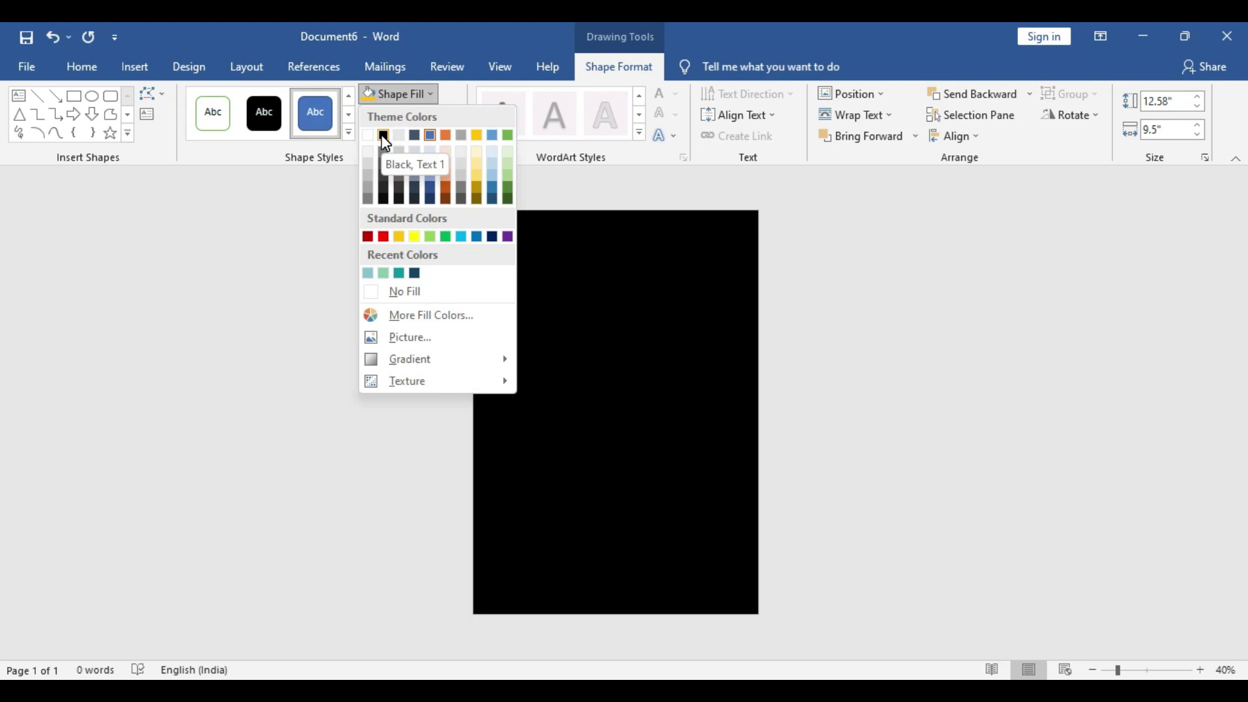
{"action": "left_click", "coordinate": [384, 136]}
{"action": "left_click", "coordinate": [600, 394]}
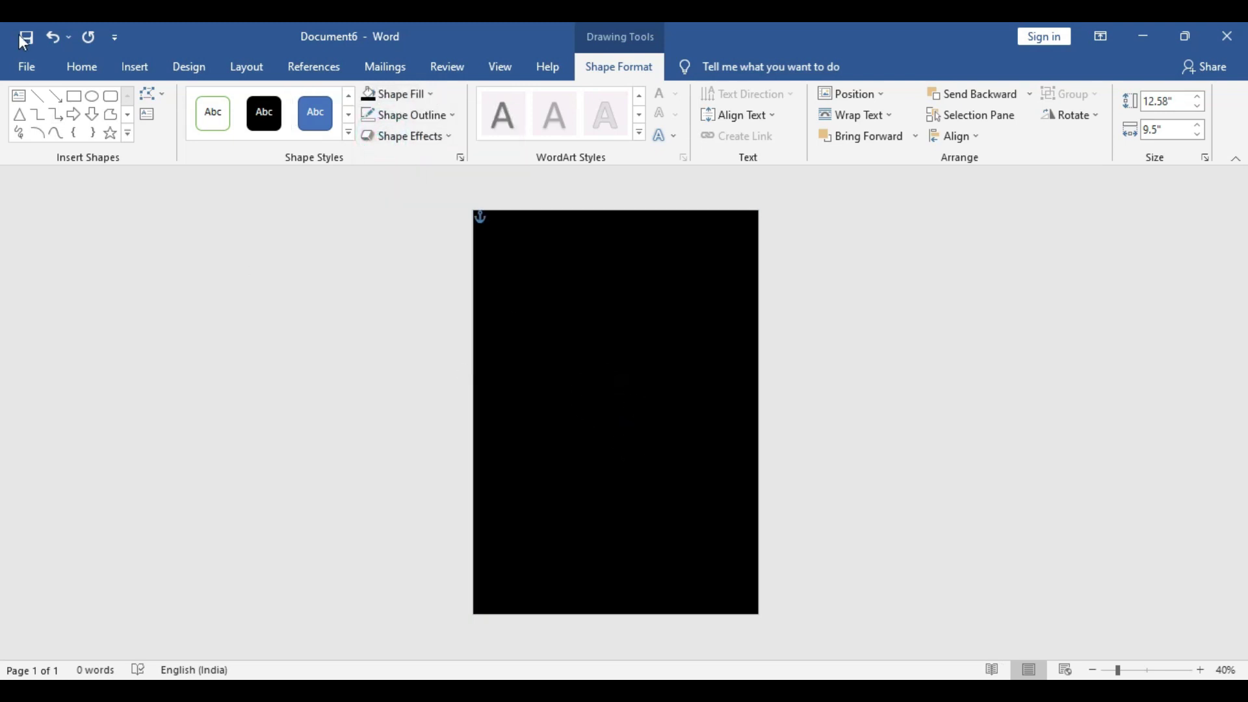
{"action": "left_click", "coordinate": [138, 69]}
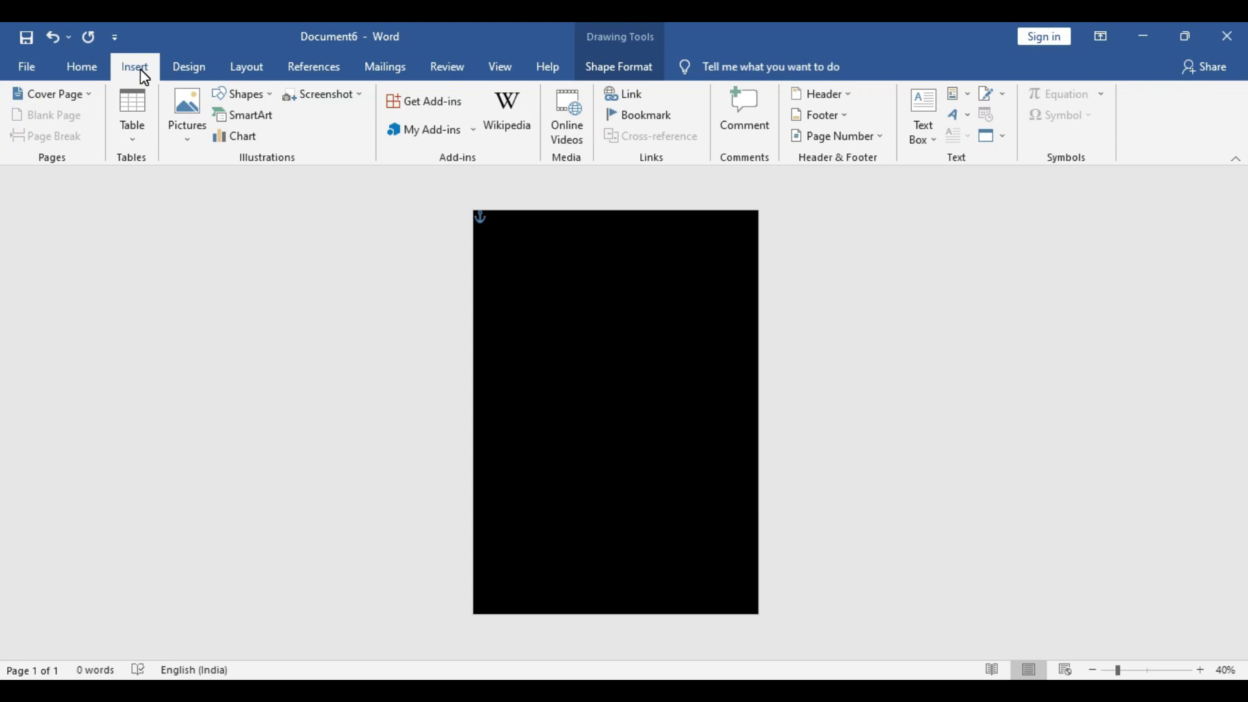
Step: Draw a text box near the top of the page and type the BOOK COVER title
{"action": "left_click", "coordinate": [927, 136]}
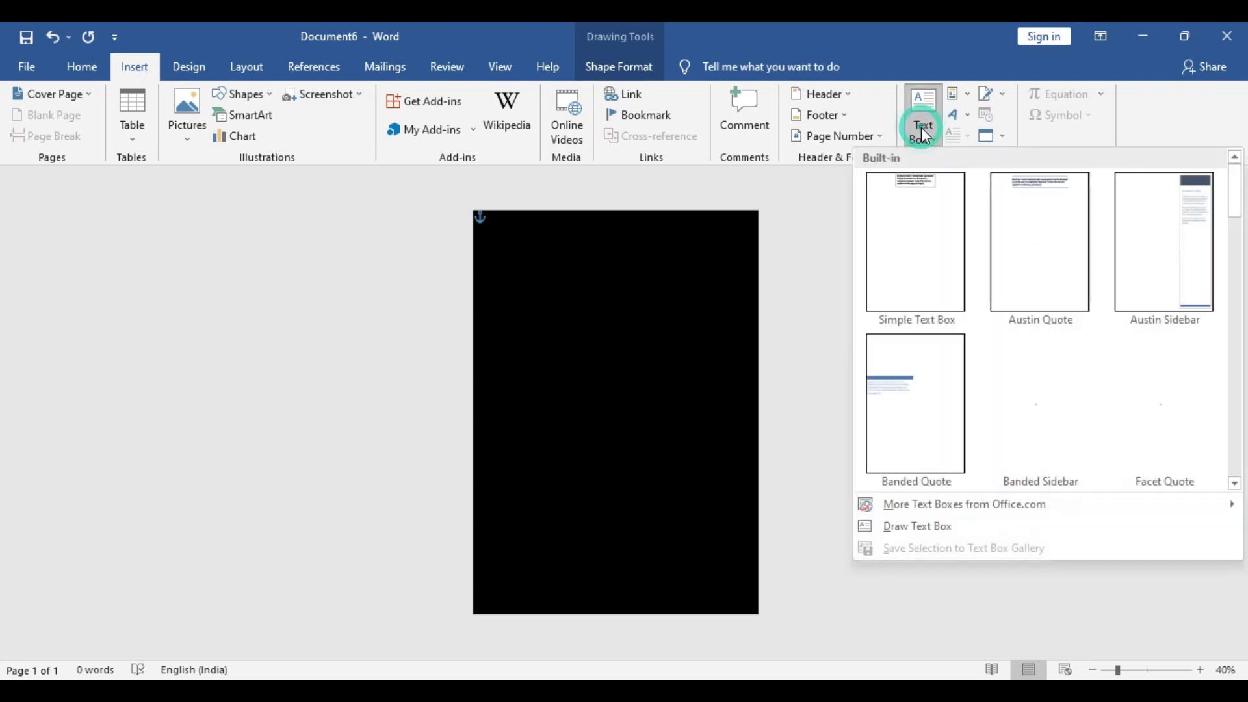
{"action": "left_click", "coordinate": [930, 524]}
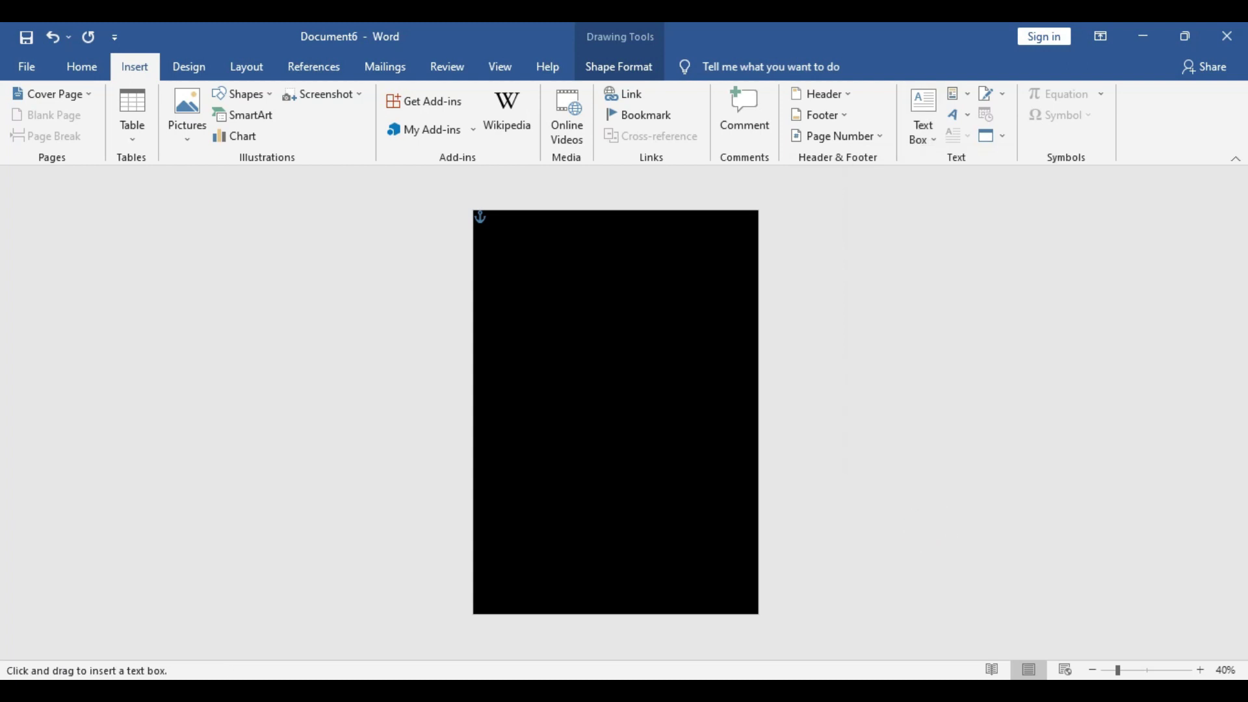
{"action": "left_click_drag", "start_coordinate": [497, 266], "coordinate": [711, 320]}
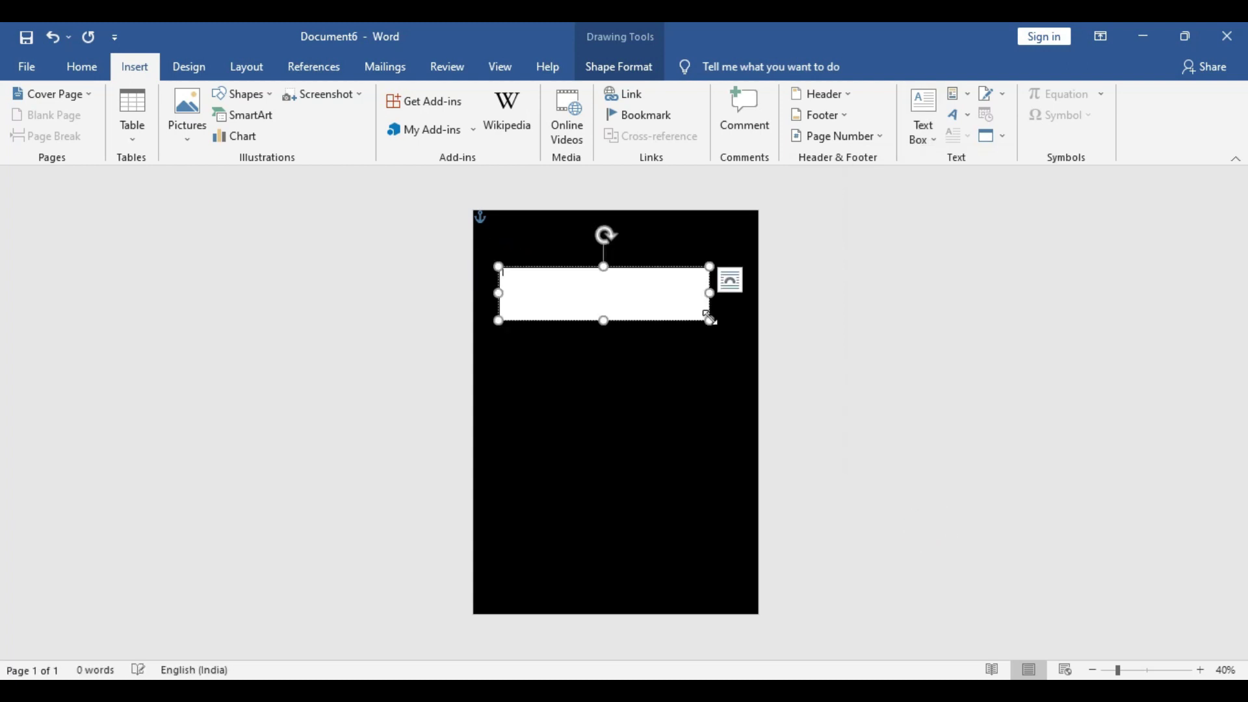
{"action": "type", "text": "aoo"}
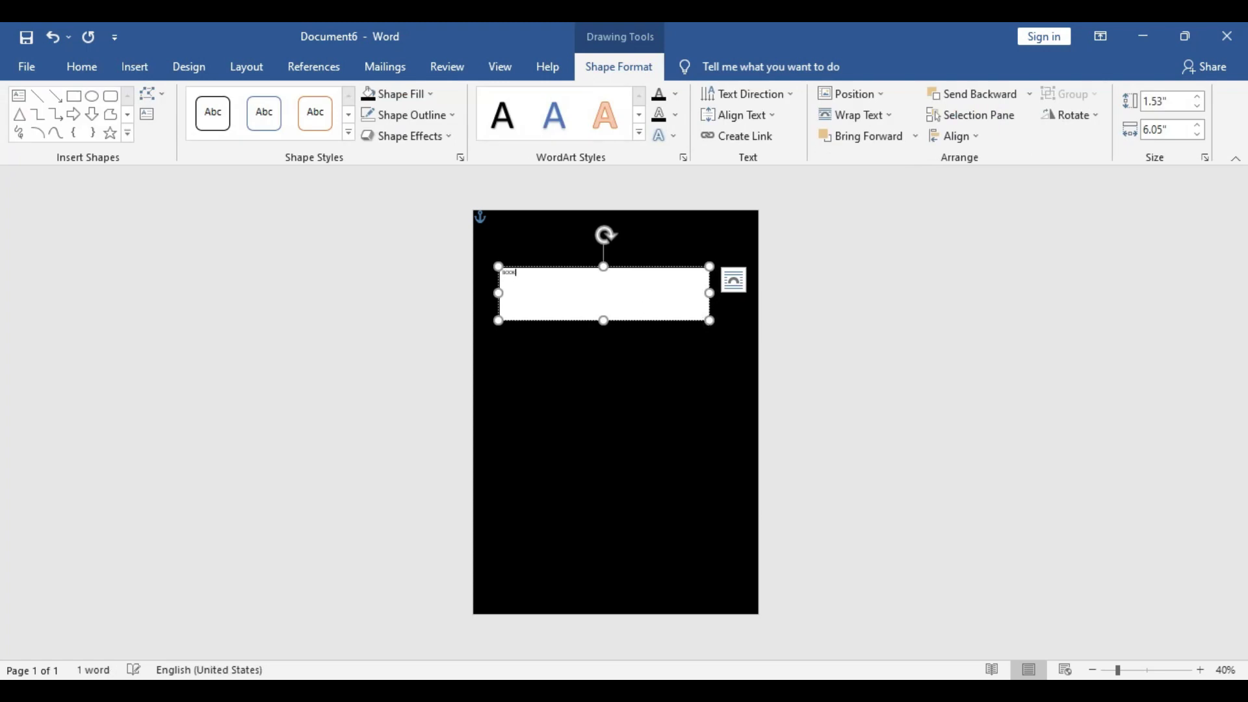
{"action": "type", "text": "VER"}
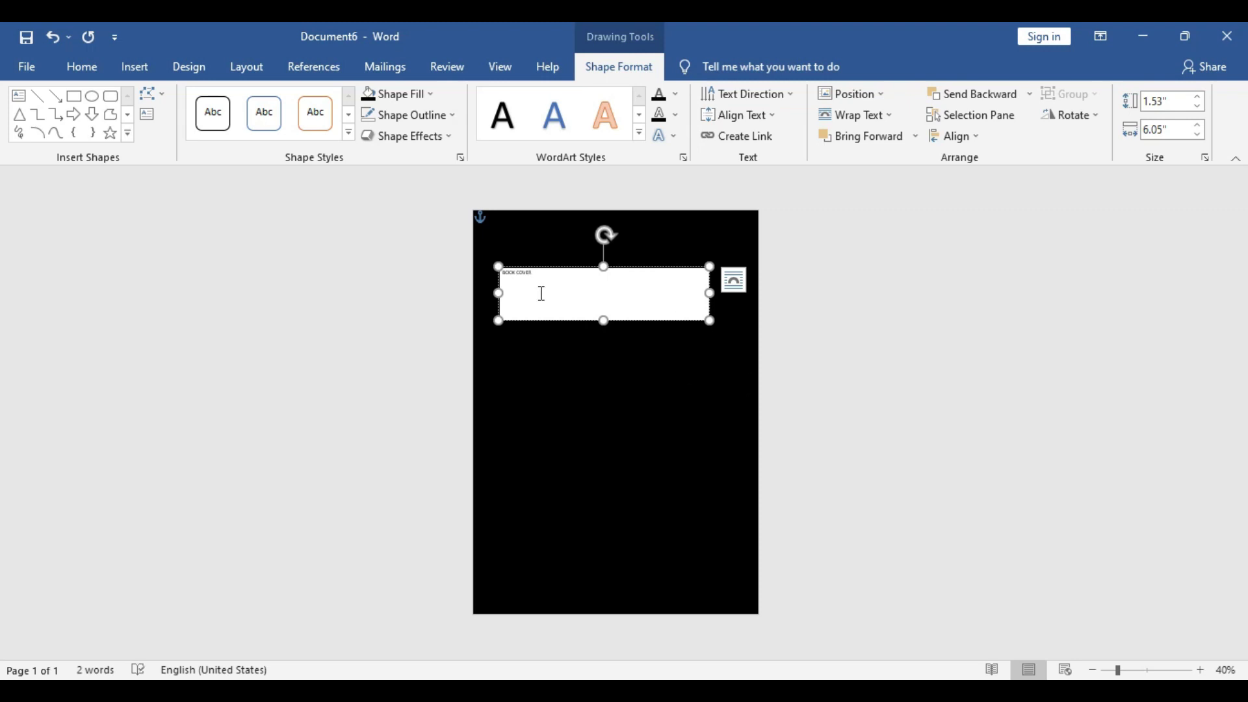
Step: Format the title as 72 pt Adobe Garamond Pro Bold and resize its box to one line
{"action": "triple_click", "coordinate": [520, 271]}
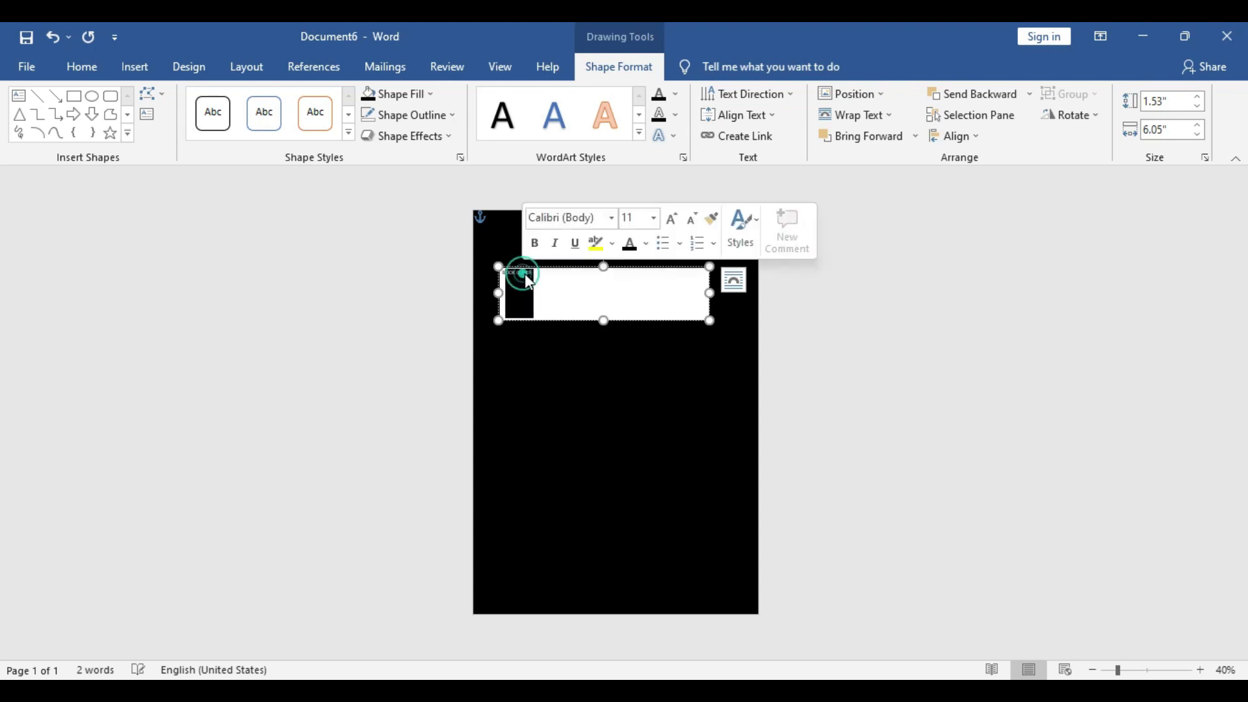
{"action": "left_click", "coordinate": [569, 283]}
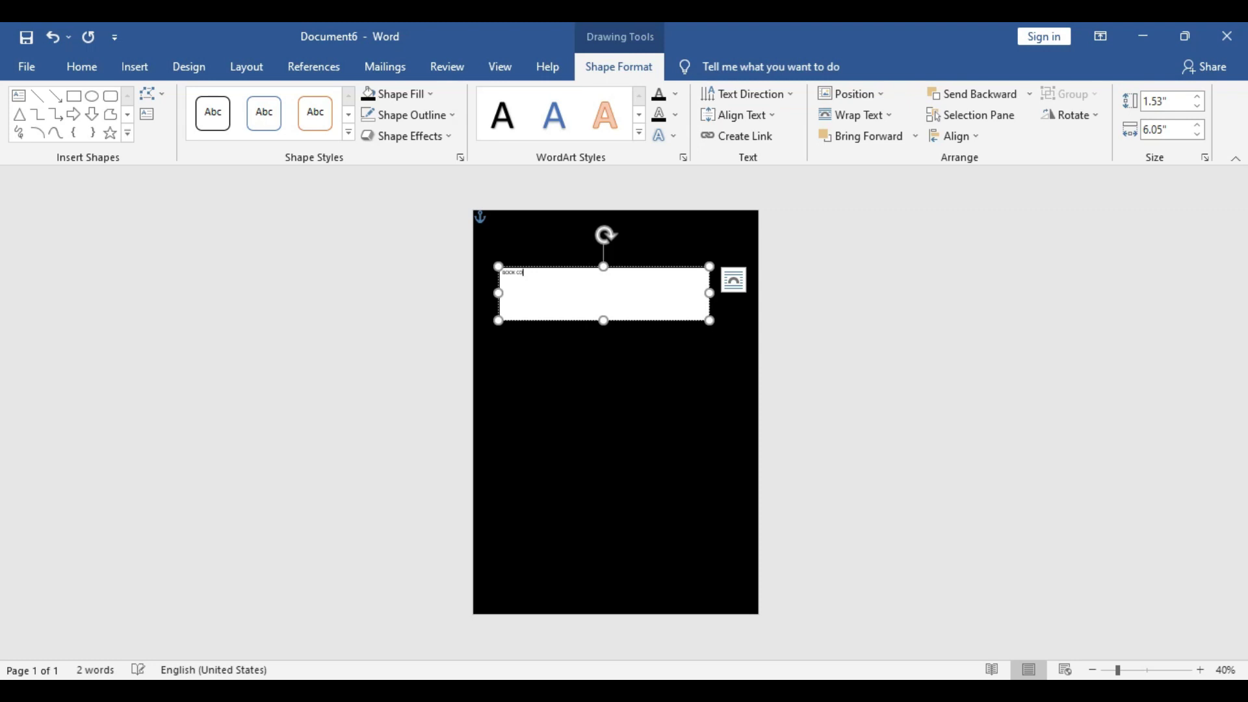
{"action": "triple_click", "coordinate": [508, 271]}
{"action": "left_click", "coordinate": [646, 221]}
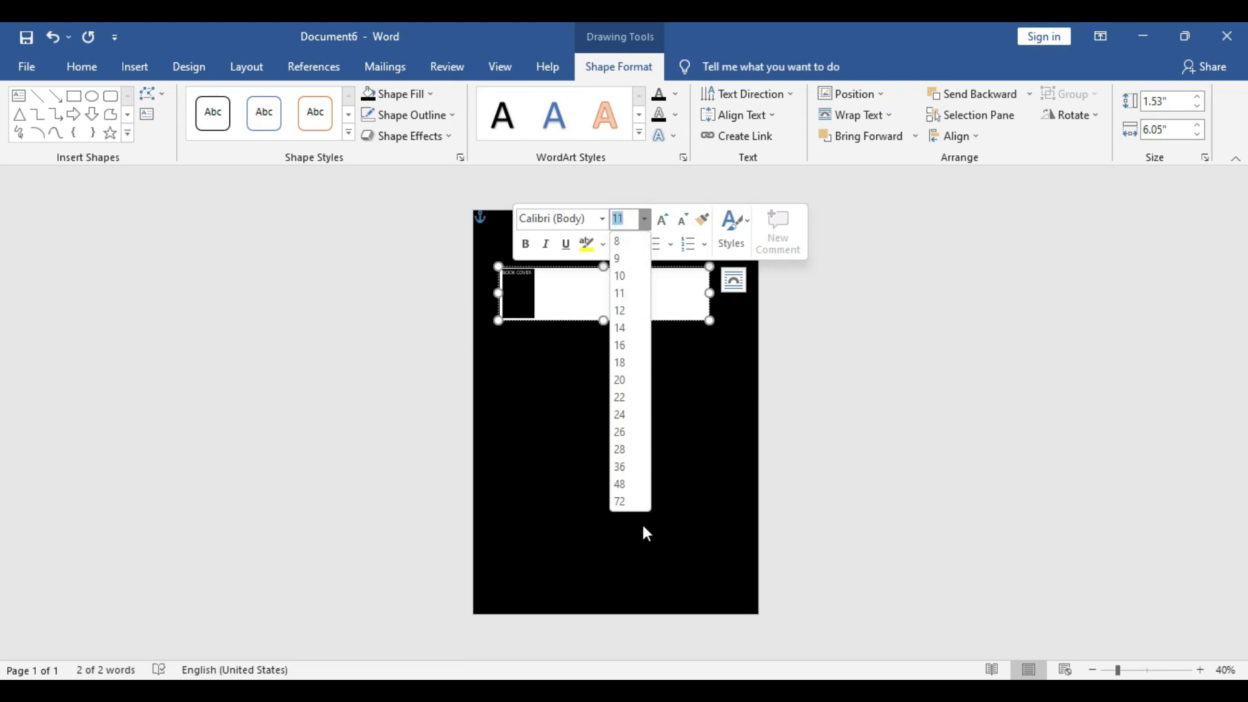
{"action": "left_click", "coordinate": [634, 503]}
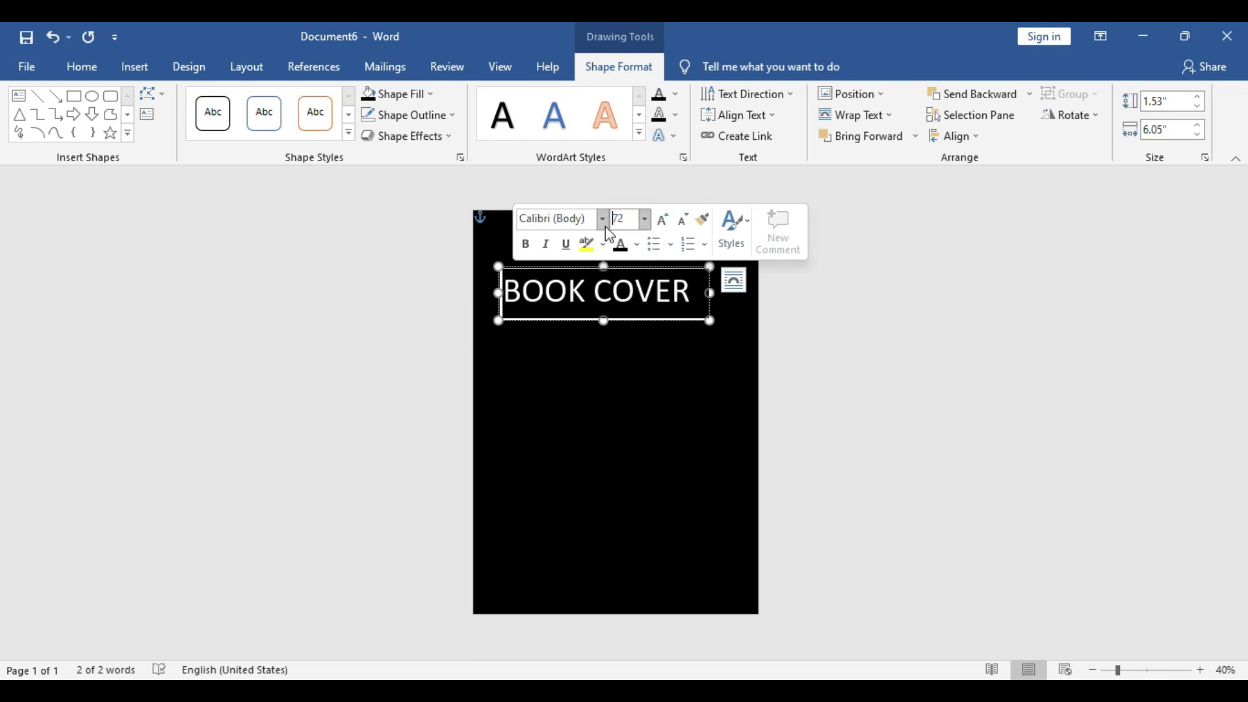
{"action": "left_click", "coordinate": [605, 221]}
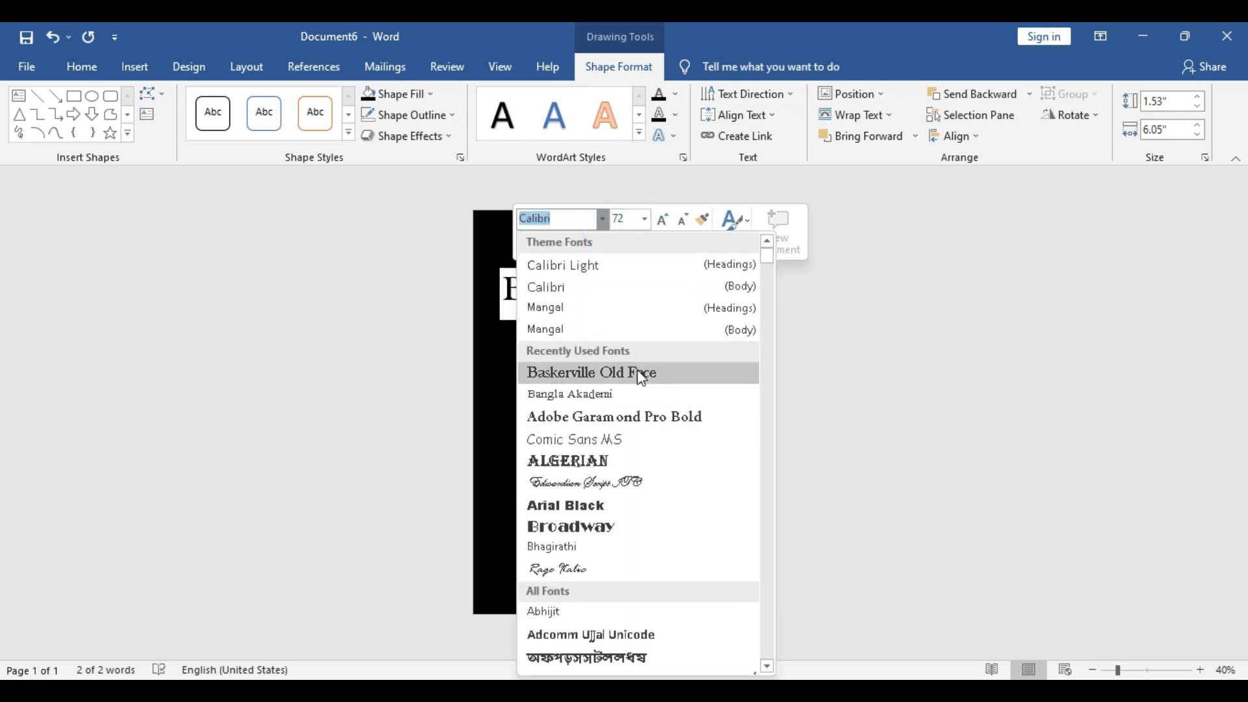
{"action": "left_click", "coordinate": [641, 416]}
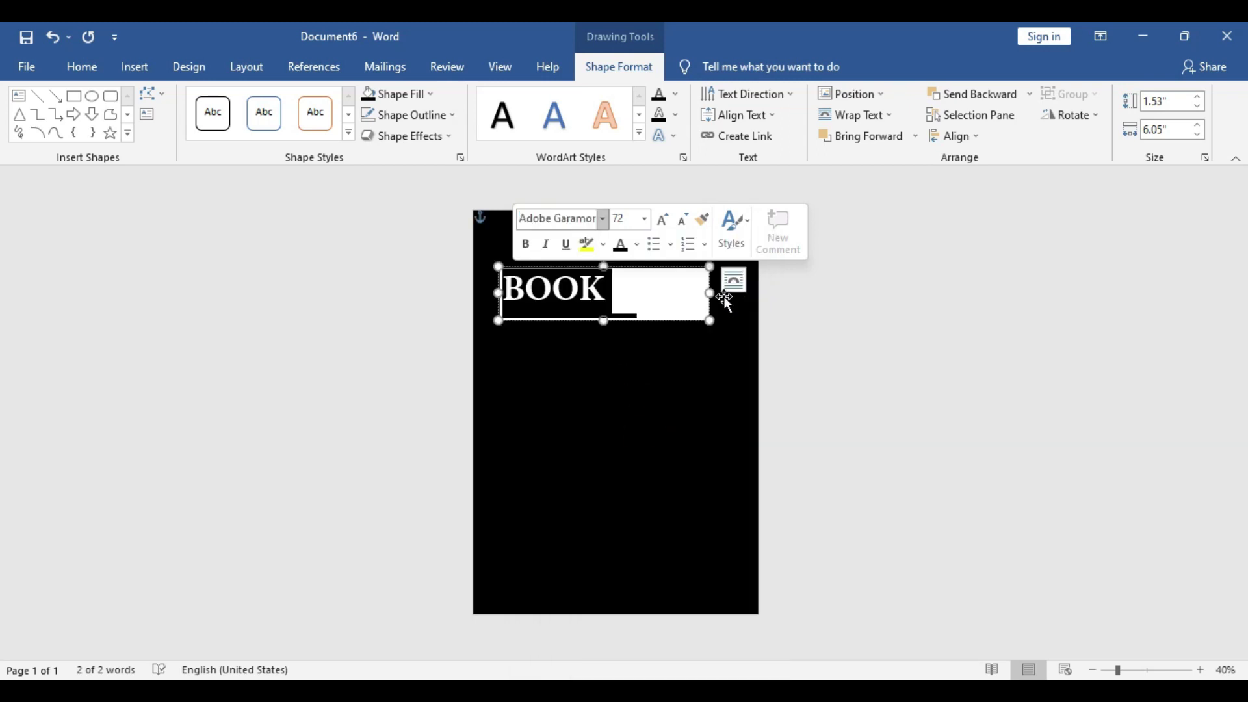
{"action": "left_click_drag", "start_coordinate": [711, 293], "coordinate": [741, 293]}
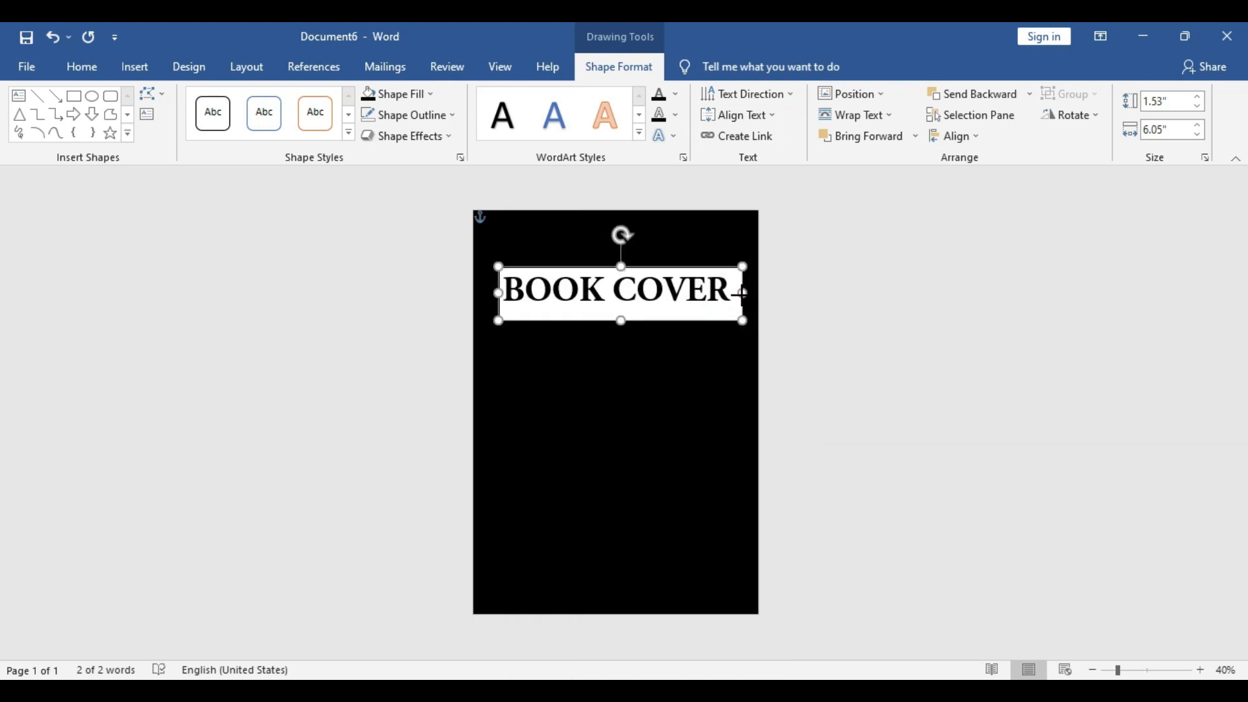
{"action": "mouse_move", "coordinate": [621, 320]}
{"action": "left_mouse_down"}
{"action": "mouse_move", "coordinate": [622, 310]}
{"action": "mouse_move", "coordinate": [658, 316]}
{"action": "left_mouse_up"}
Step: Make the BOOK COVER text white and give its box no fill and no outline
{"action": "double_click", "coordinate": [653, 295]}
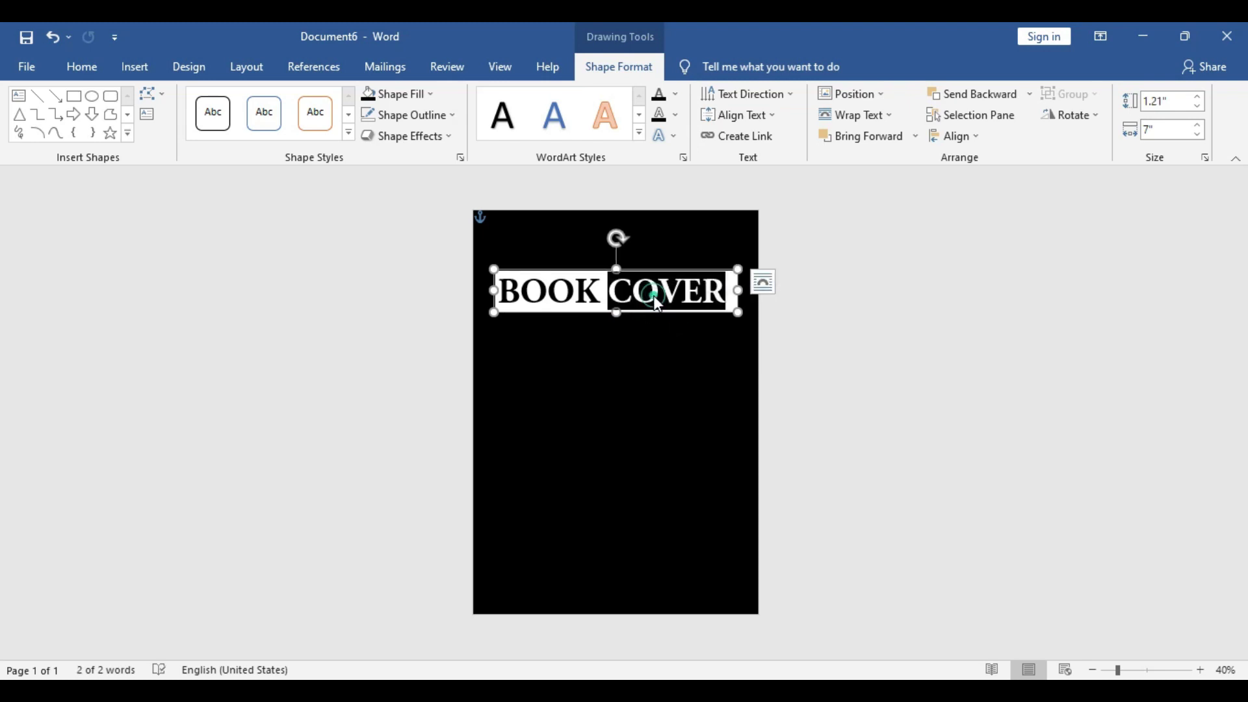
{"action": "triple_click", "coordinate": [653, 295]}
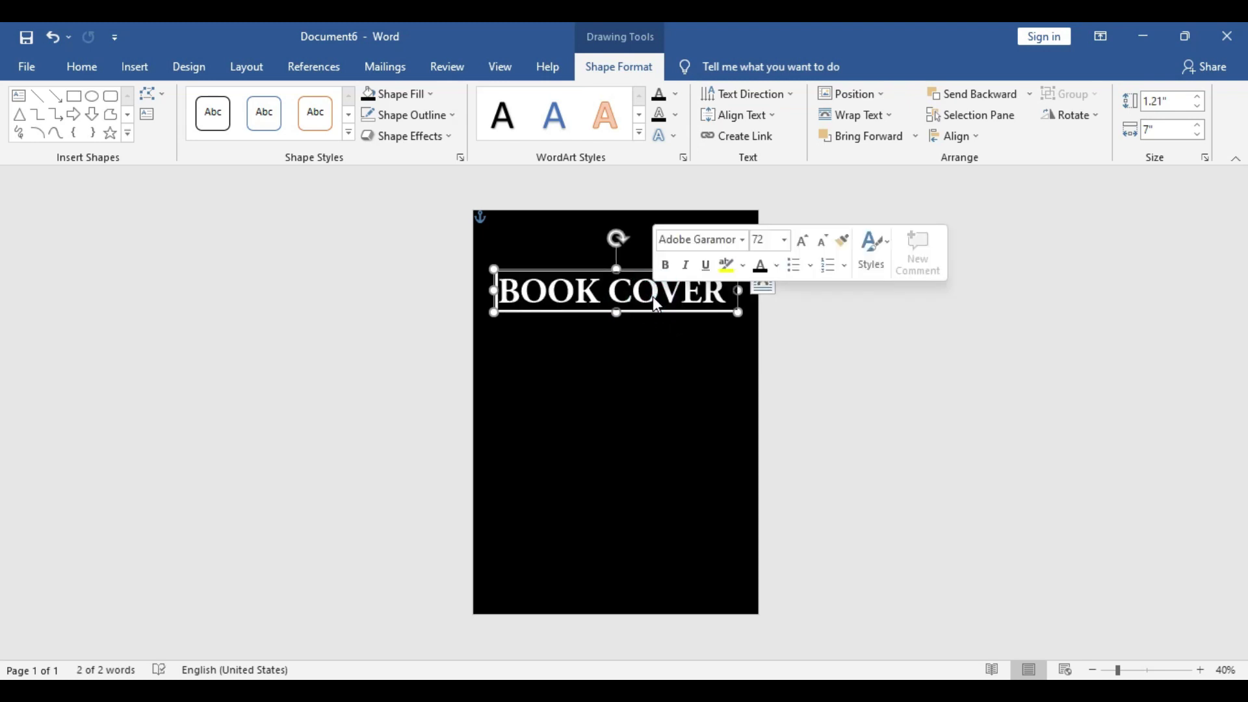
{"action": "left_click", "coordinate": [778, 267]}
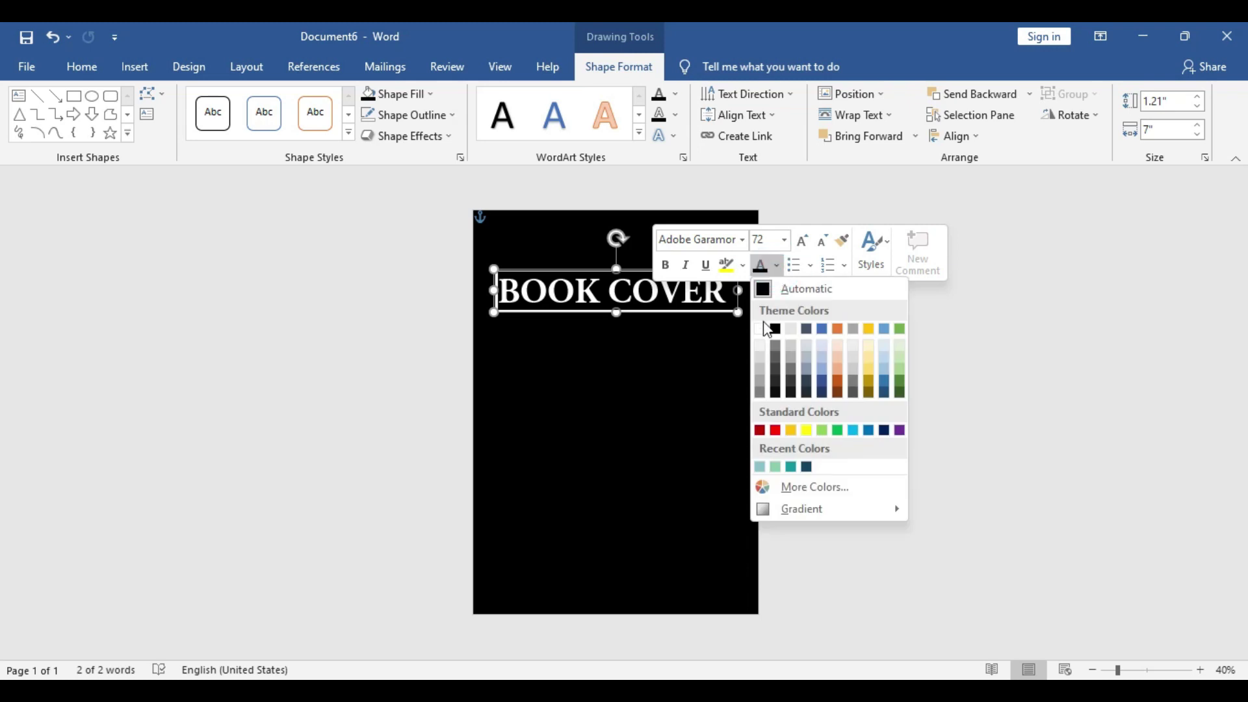
{"action": "left_click", "coordinate": [761, 329]}
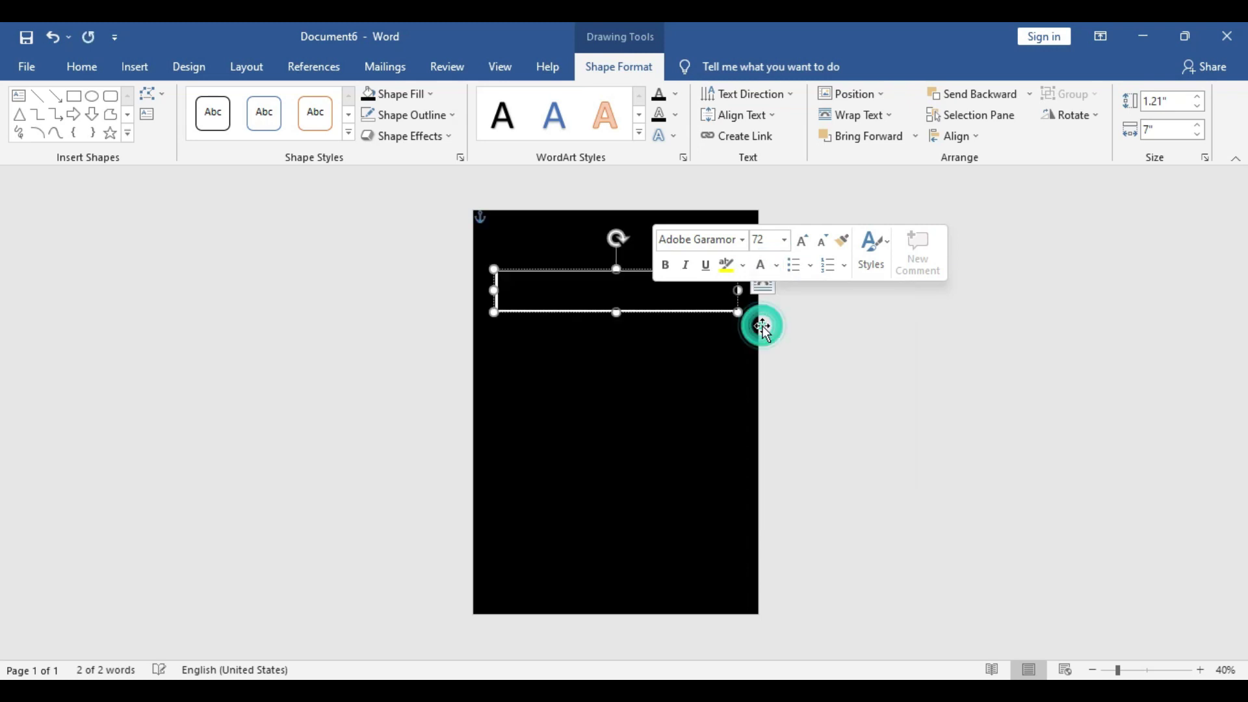
{"action": "left_click", "coordinate": [677, 312]}
{"action": "left_click", "coordinate": [407, 95]}
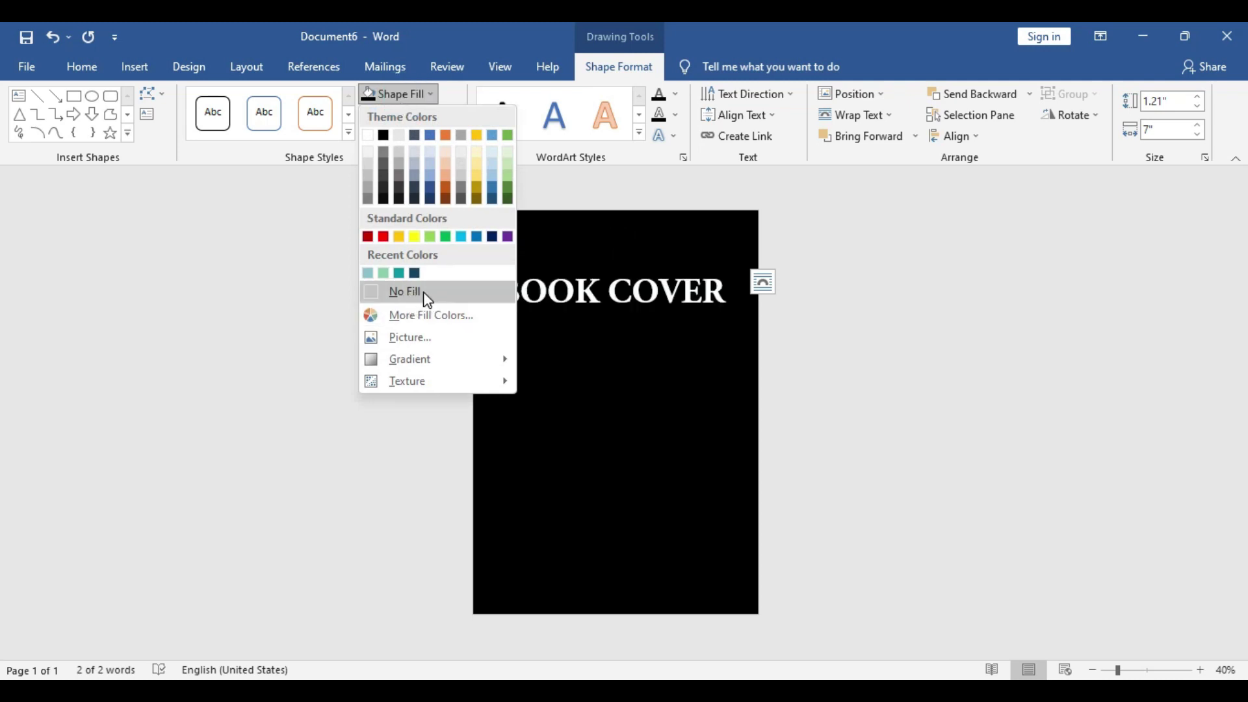
{"action": "left_click", "coordinate": [416, 292]}
{"action": "left_click", "coordinate": [419, 116]}
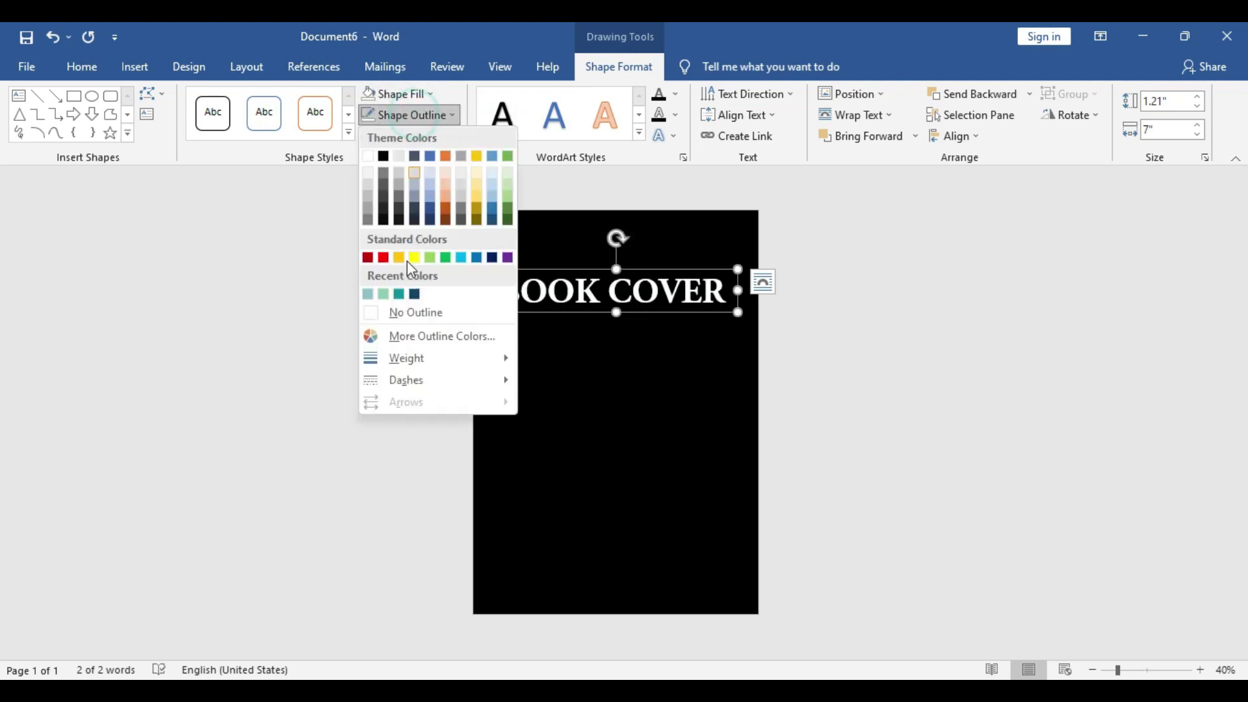
{"action": "left_click", "coordinate": [467, 313]}
Step: Paste a copy of the BOOK COVER box and drag it below the original
{"action": "left_click", "coordinate": [687, 314]}
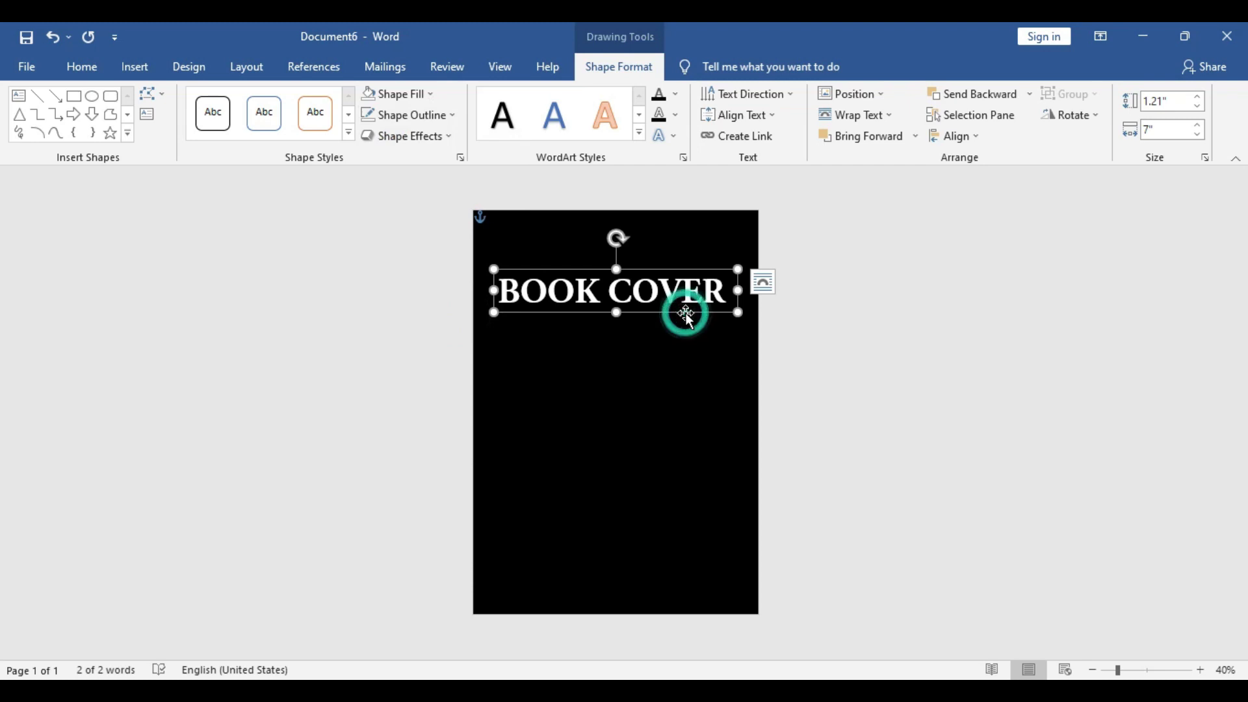
{"action": "key", "text": "ctrl+v"}
{"action": "left_click_drag", "start_coordinate": [684, 319], "coordinate": [676, 372]}
Step: Replace the copied text with DESIGN and resize its box
{"action": "triple_click", "coordinate": [654, 345]}
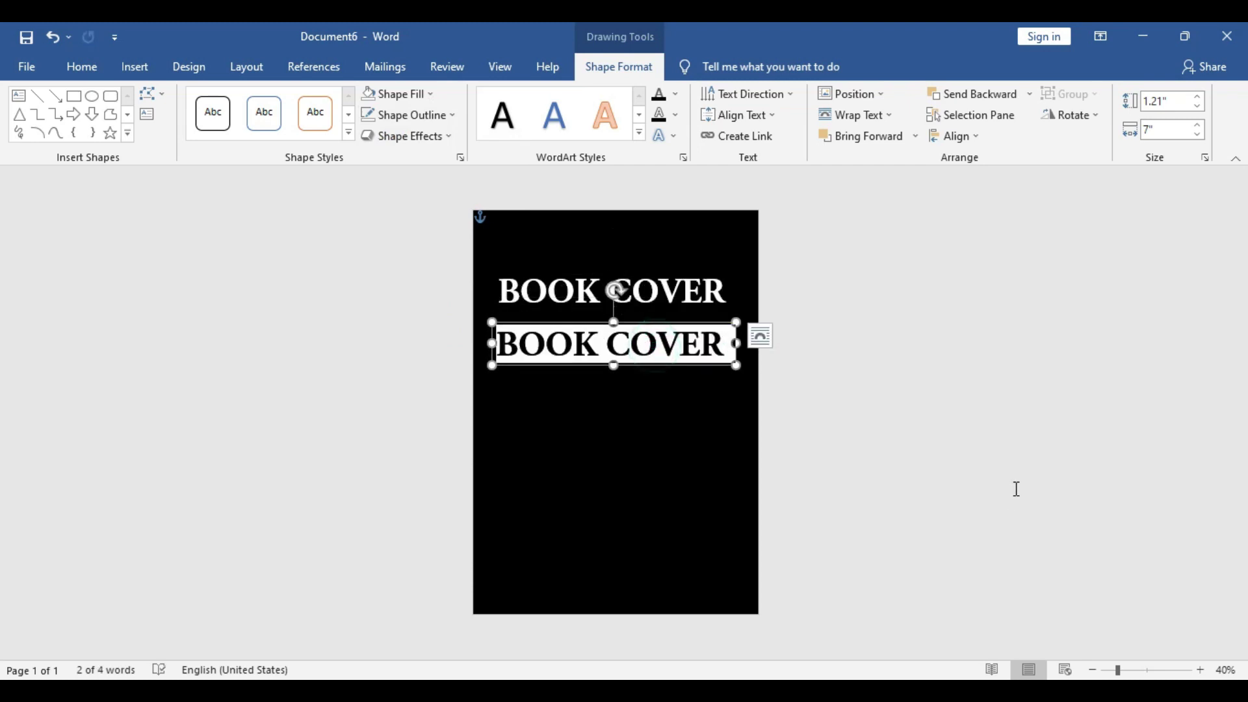
{"action": "type", "text": "DESIGN"}
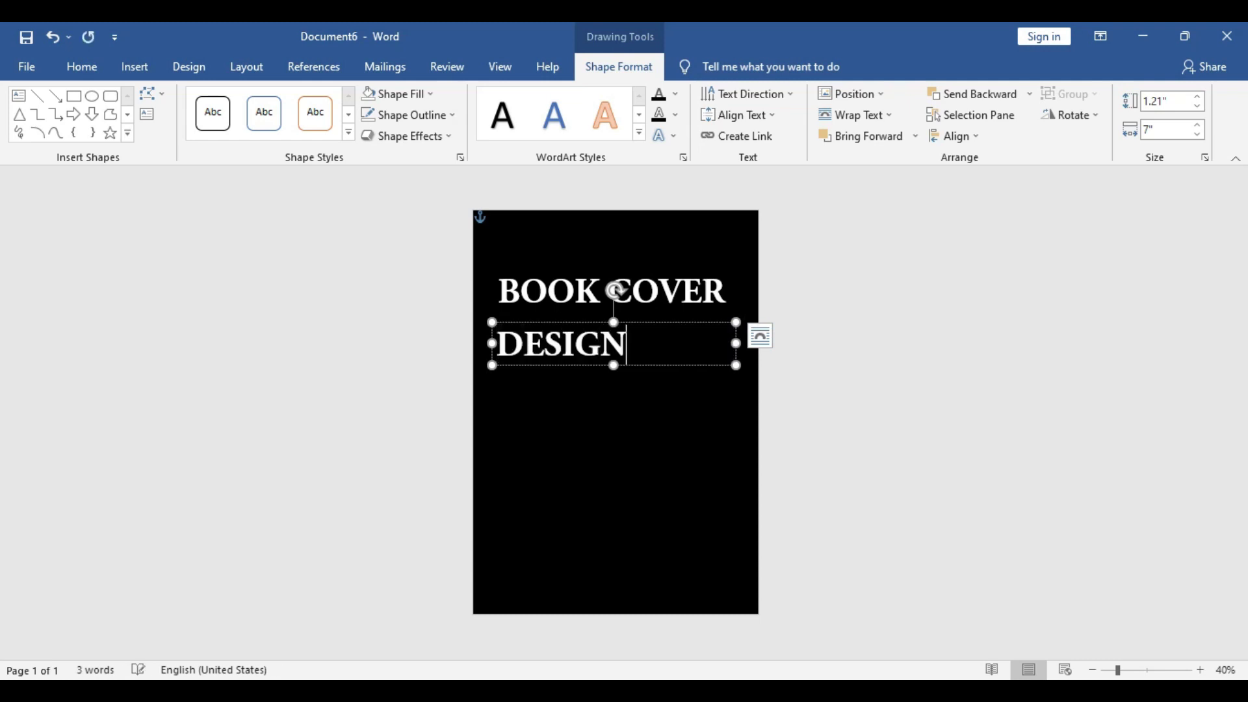
{"action": "left_click_drag", "start_coordinate": [736, 344], "coordinate": [631, 343]}
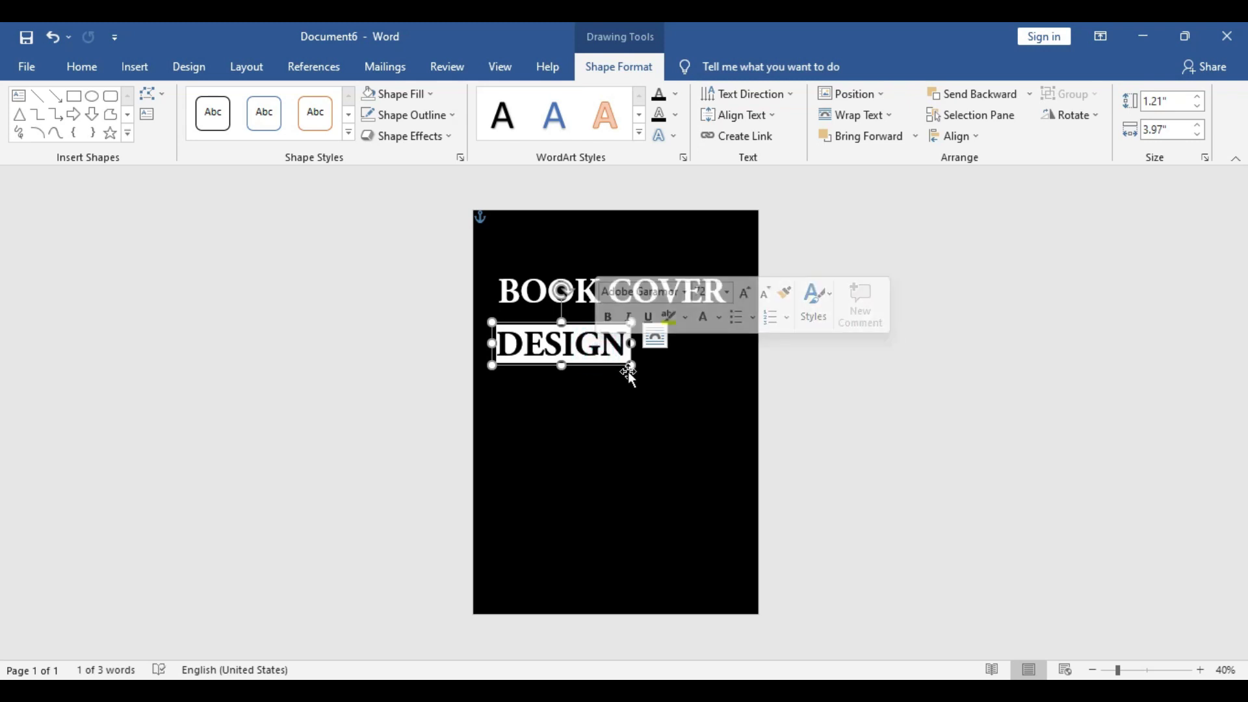
{"action": "left_click", "coordinate": [630, 368]}
{"action": "left_click_drag", "start_coordinate": [630, 368], "coordinate": [731, 384]}
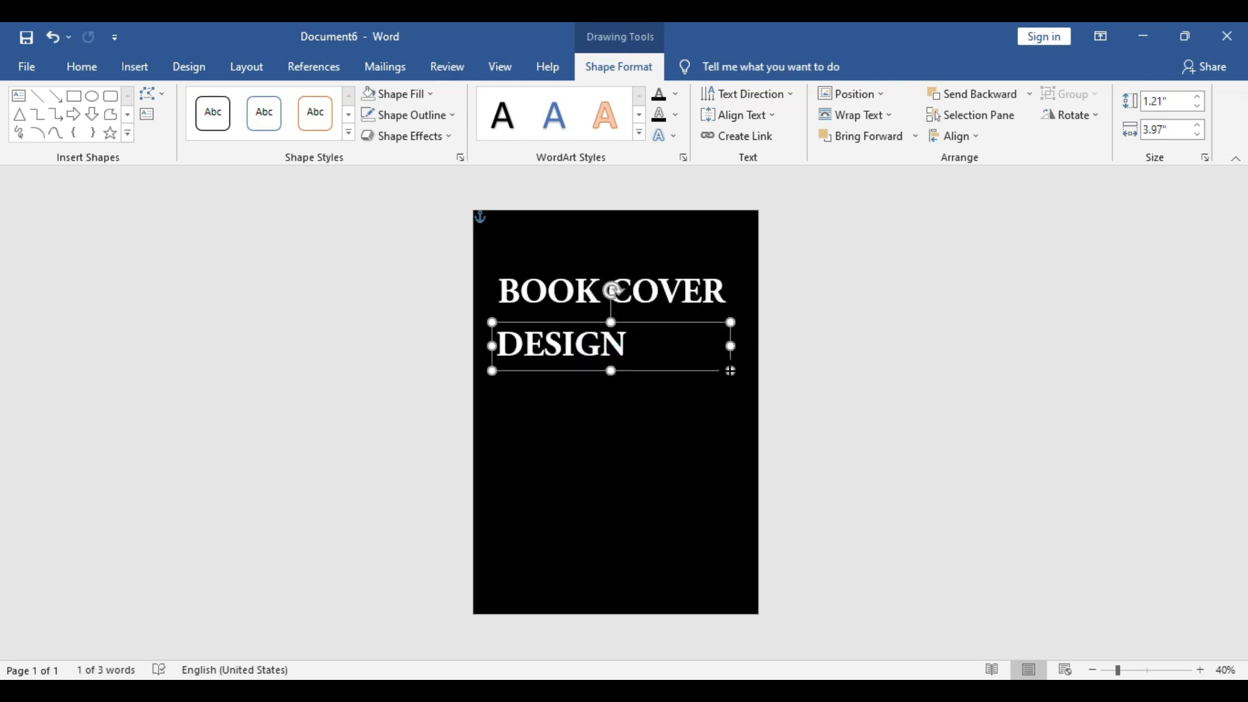
Step: Enlarge DESIGN to 130 pt and widen the box so the whole word shows
{"action": "double_click", "coordinate": [585, 351]}
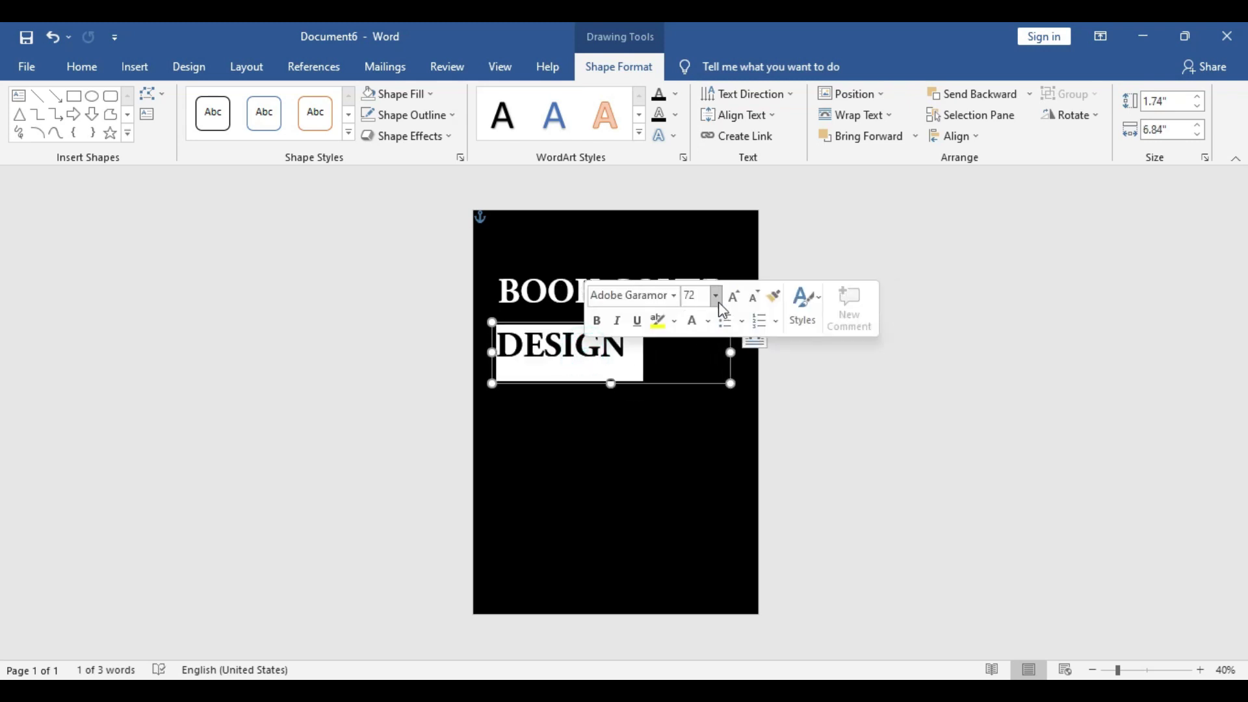
{"action": "left_click", "coordinate": [718, 299]}
{"action": "type", "text": "110"}
{"action": "key", "text": "Return"}
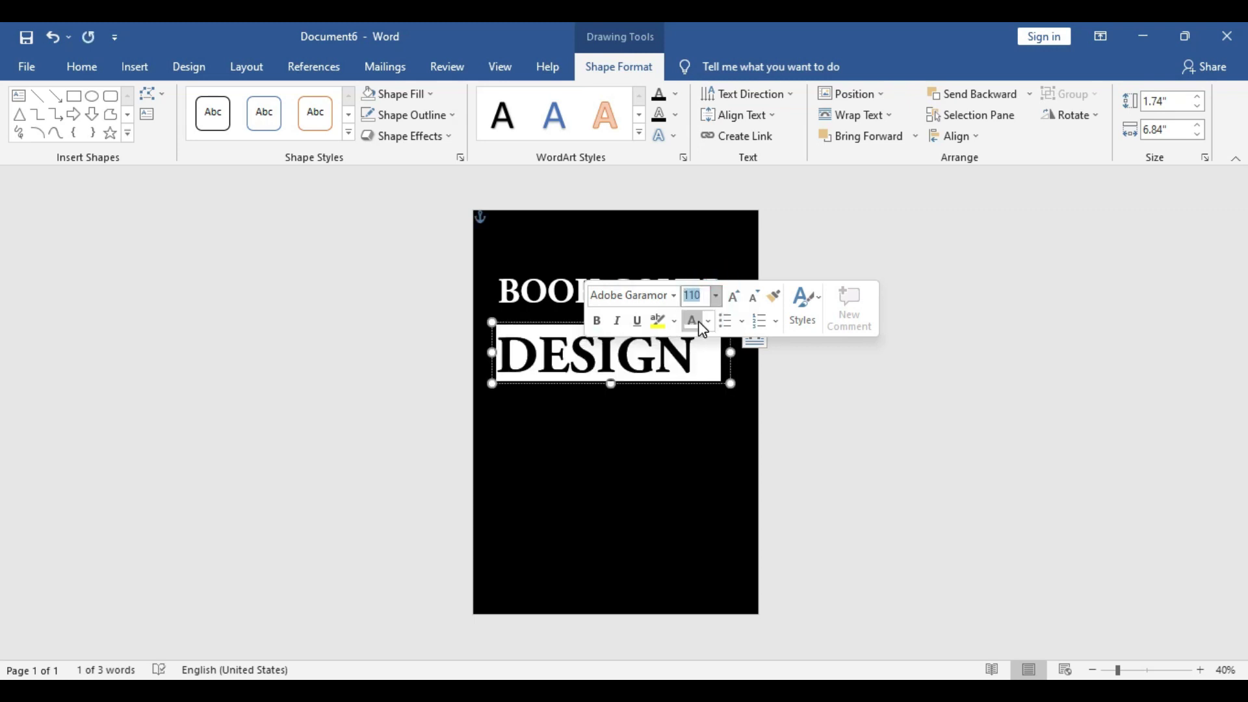
{"action": "key", "text": "Return"}
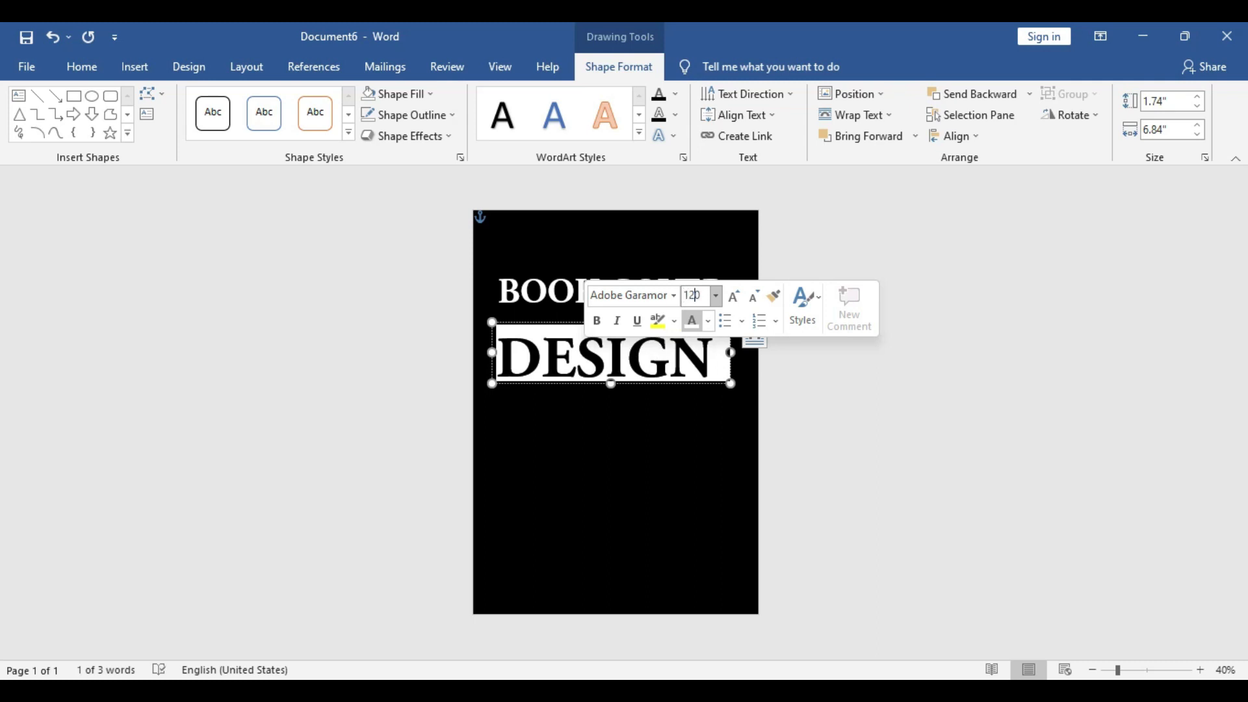
{"action": "type", "text": "130"}
{"action": "key", "text": "Return"}
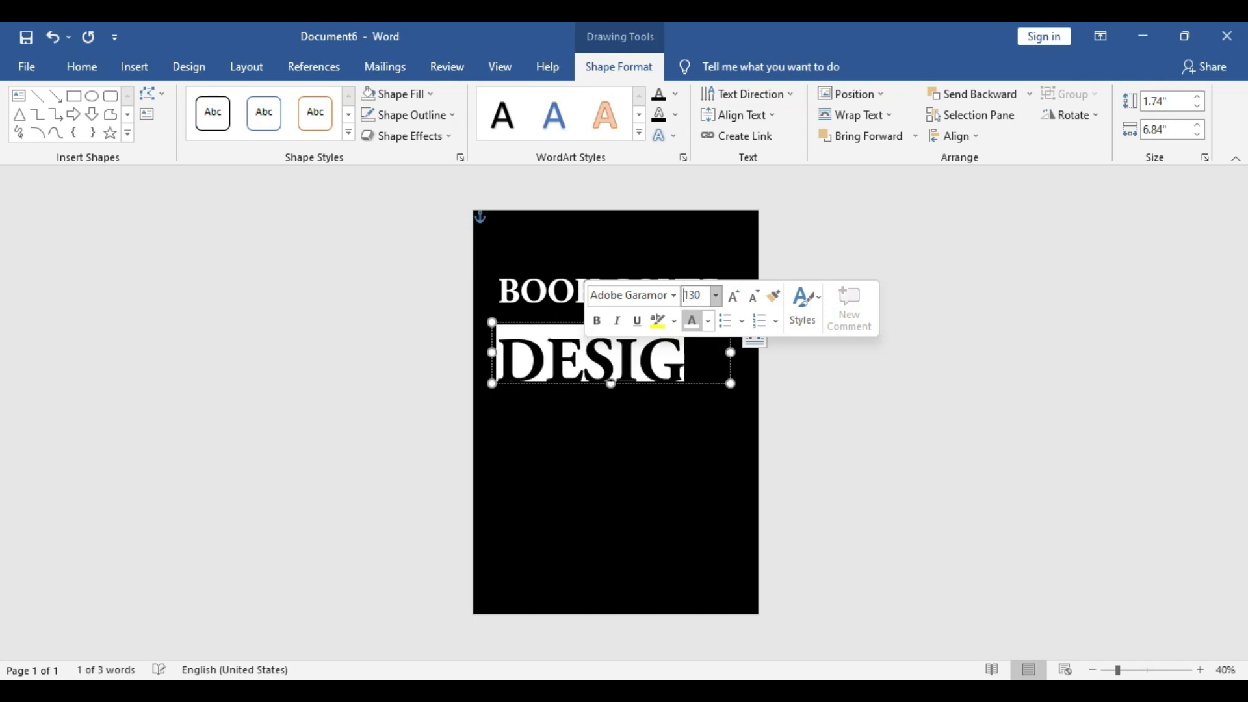
{"action": "left_click_drag", "start_coordinate": [731, 352], "coordinate": [743, 353]}
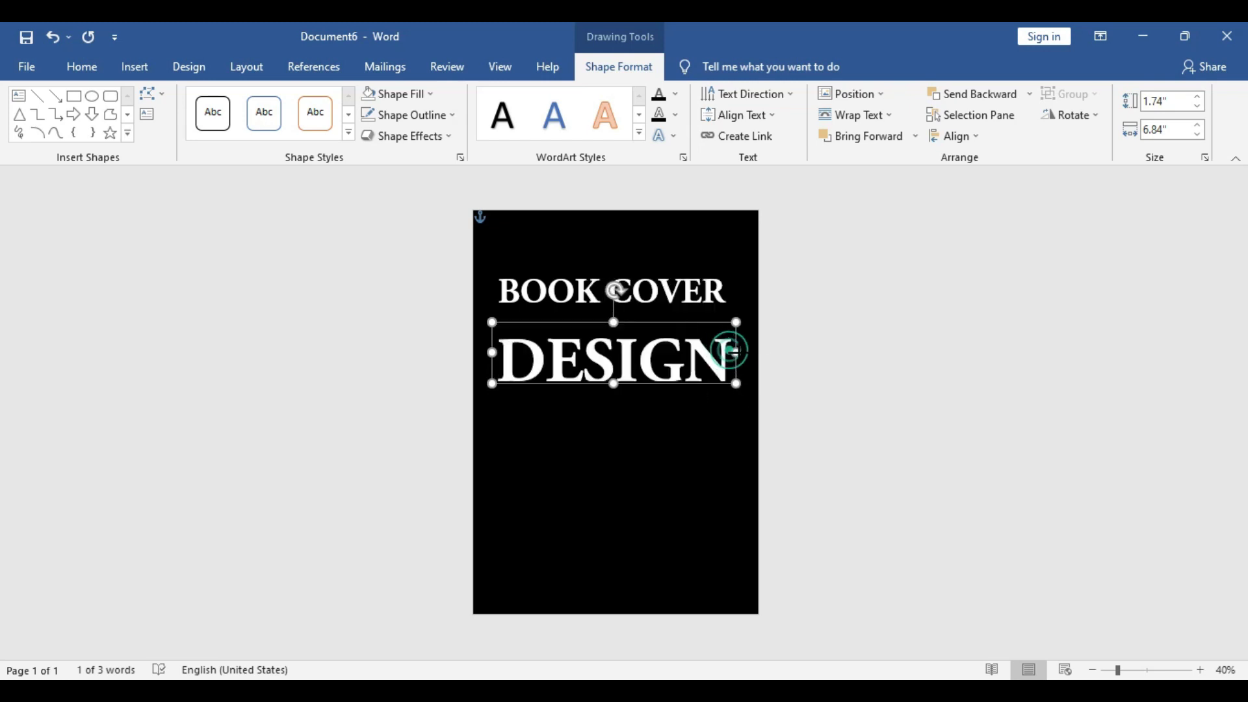
{"action": "mouse_move", "coordinate": [618, 384]}
{"action": "left_mouse_down"}
{"action": "mouse_move", "coordinate": [617, 395]}
{"action": "mouse_move", "coordinate": [677, 366]}
{"action": "left_mouse_up"}
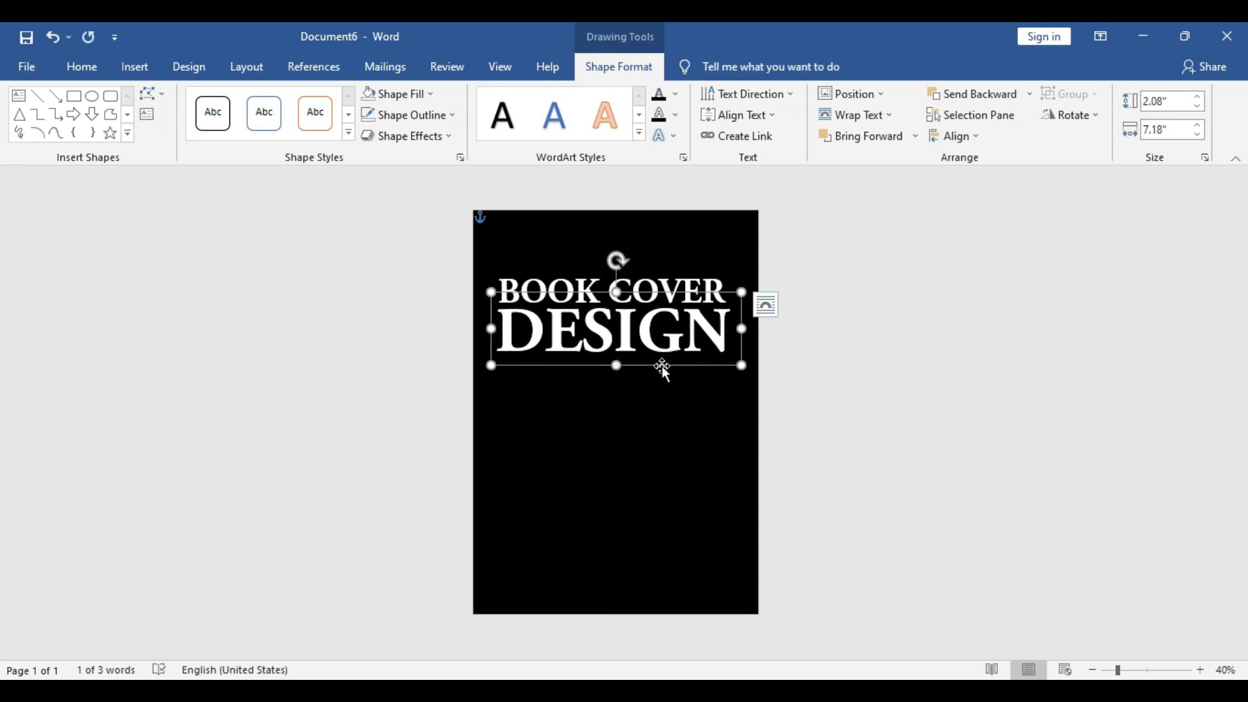
Step: Duplicate the DESIGN box beneath it and replace its text with BY
{"action": "left_click_drag", "start_coordinate": [666, 374], "coordinate": [680, 433]}
{"action": "key", "text": "ctrl+a"}
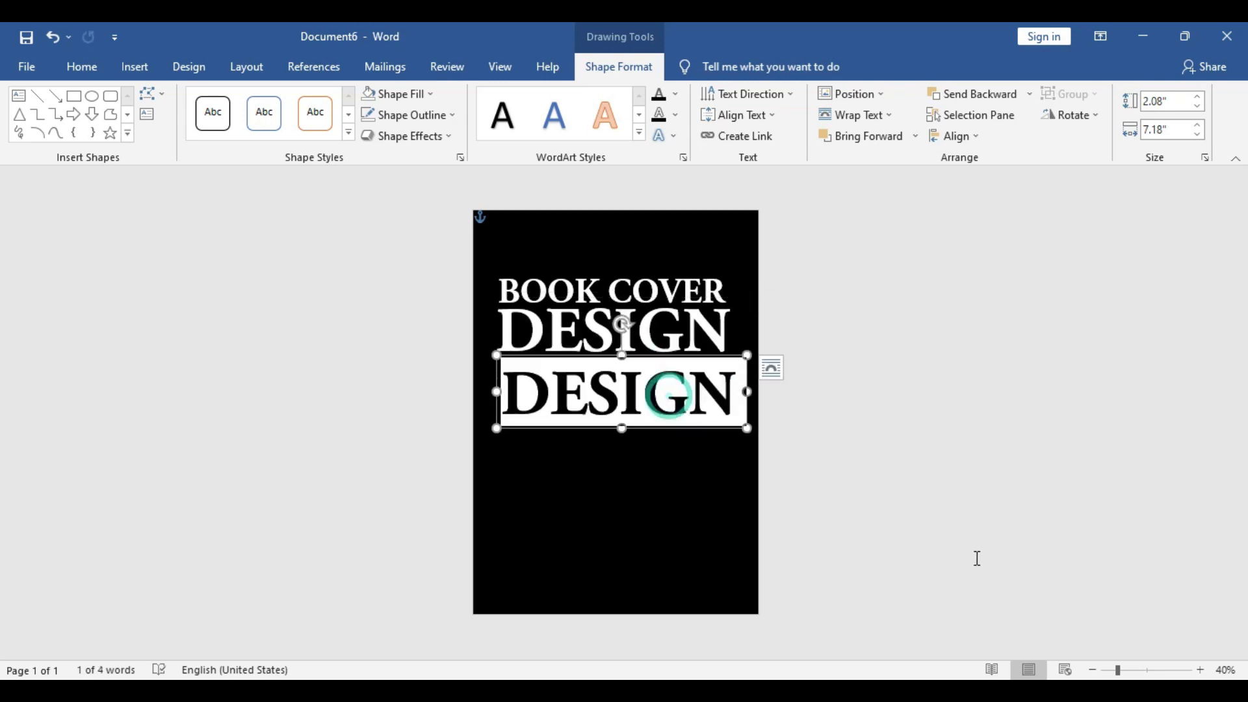
{"action": "type", "text": "BY"}
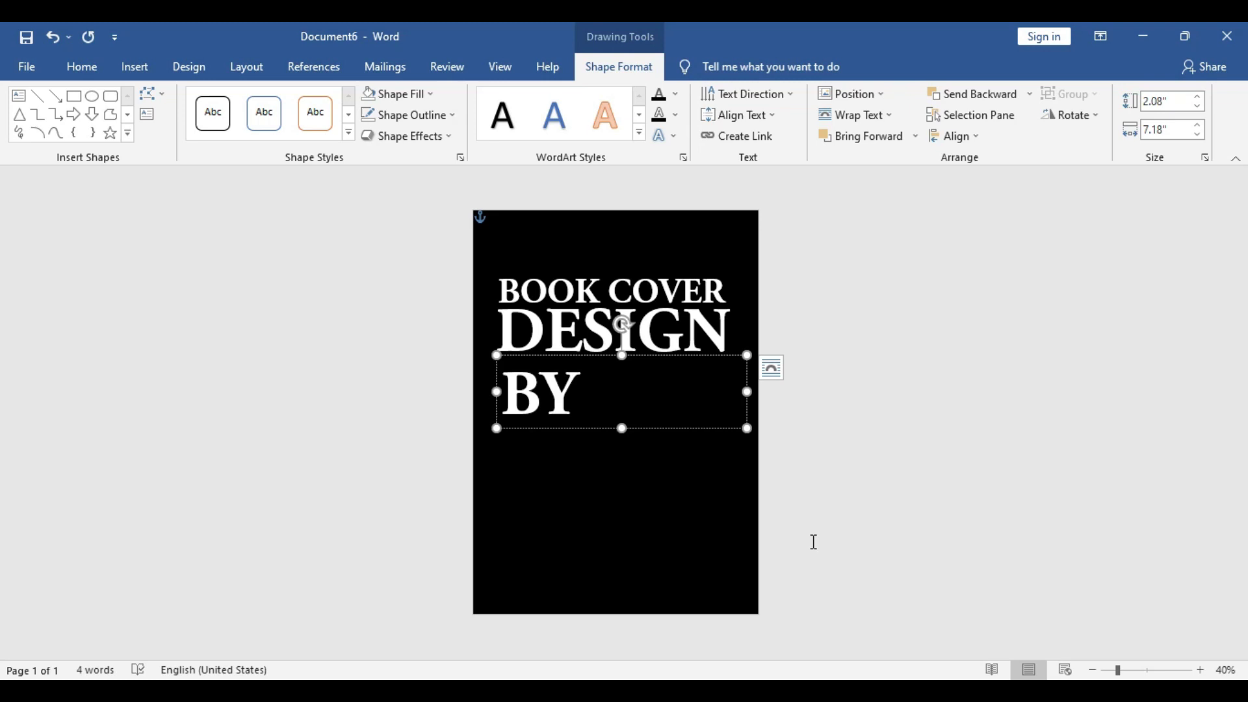
{"action": "triple_click", "coordinate": [578, 395]}
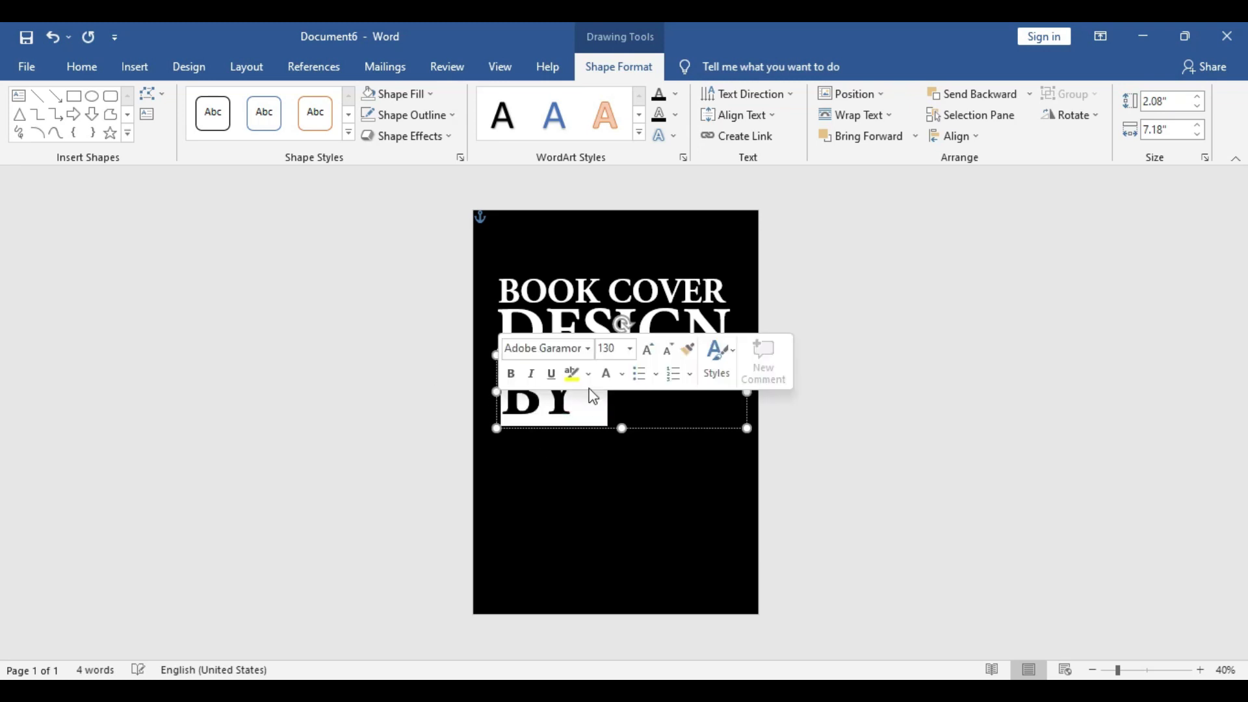
{"action": "left_click", "coordinate": [629, 350]}
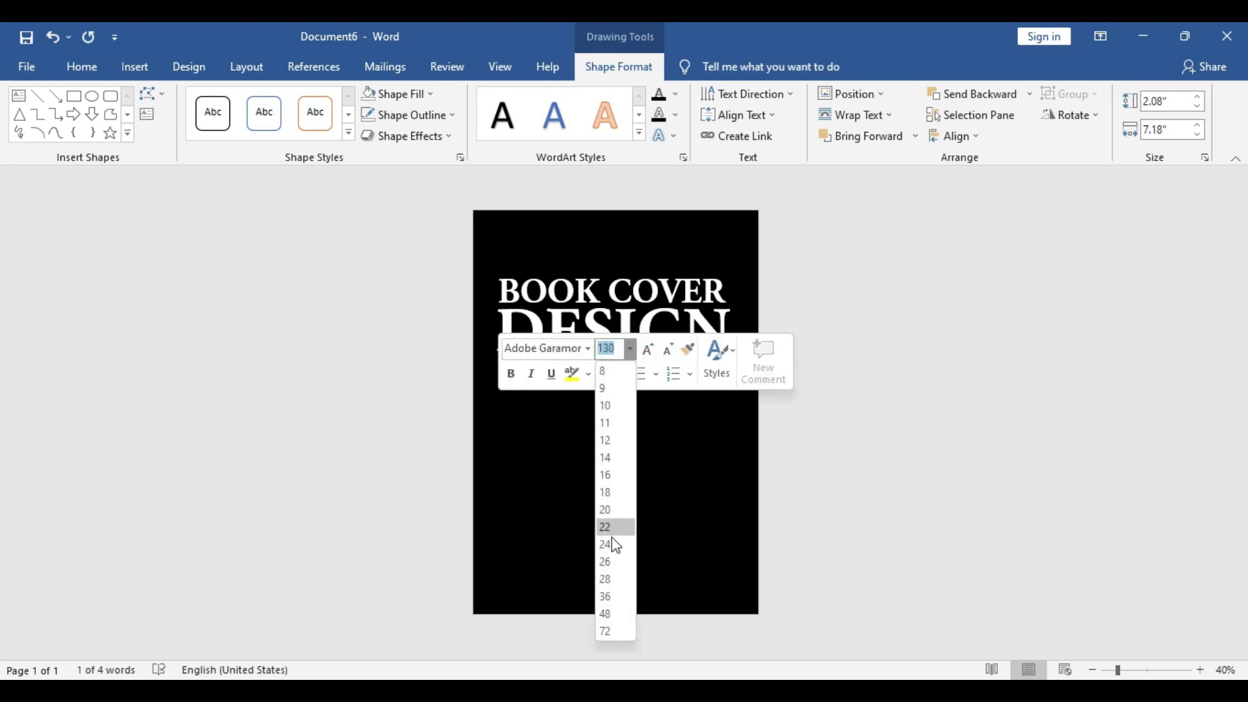
{"action": "left_click", "coordinate": [611, 565]}
{"action": "left_click", "coordinate": [644, 431]}
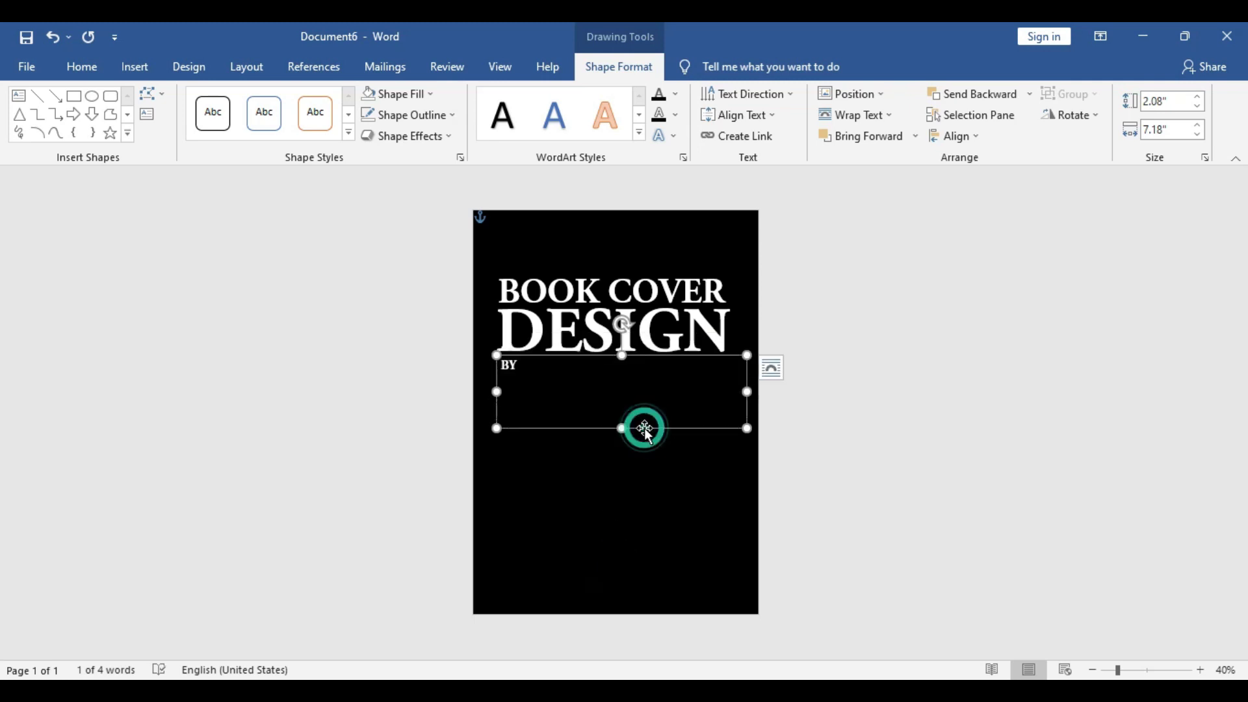
Step: Set BY to 40 pt italic and shrink its box to fit the word
{"action": "left_click_drag", "start_coordinate": [501, 364], "coordinate": [585, 432]}
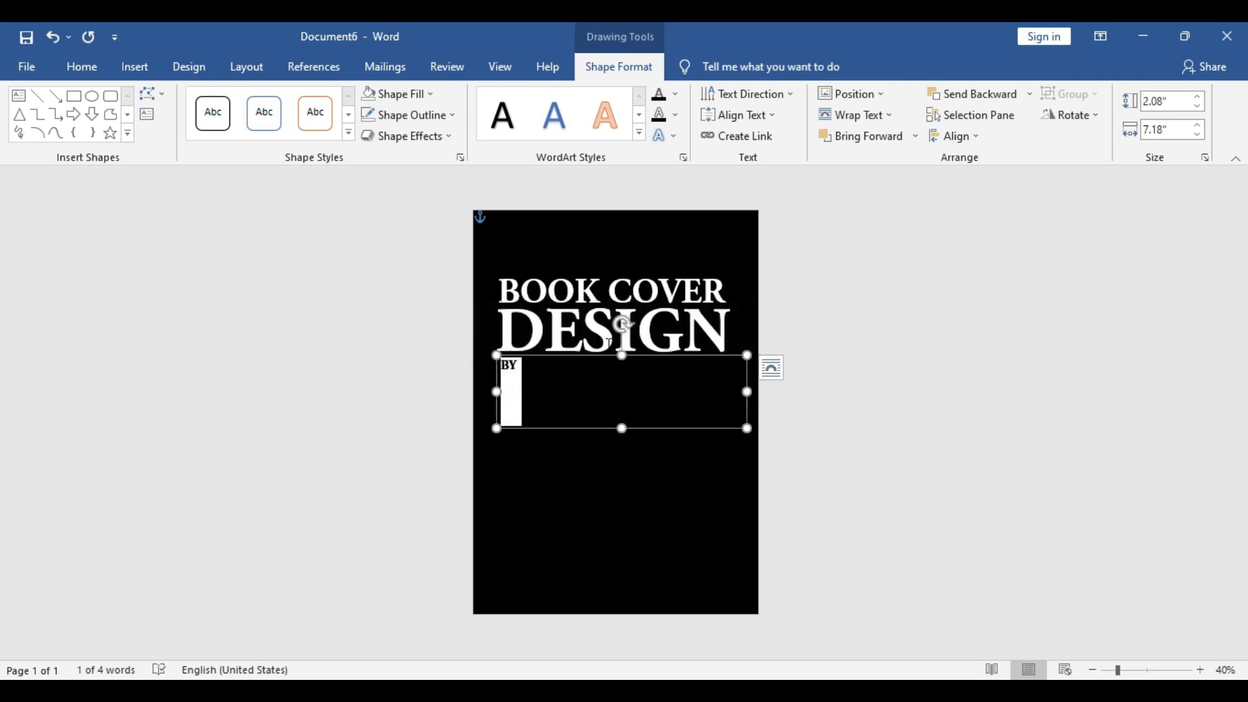
{"action": "right_click", "coordinate": [514, 368]}
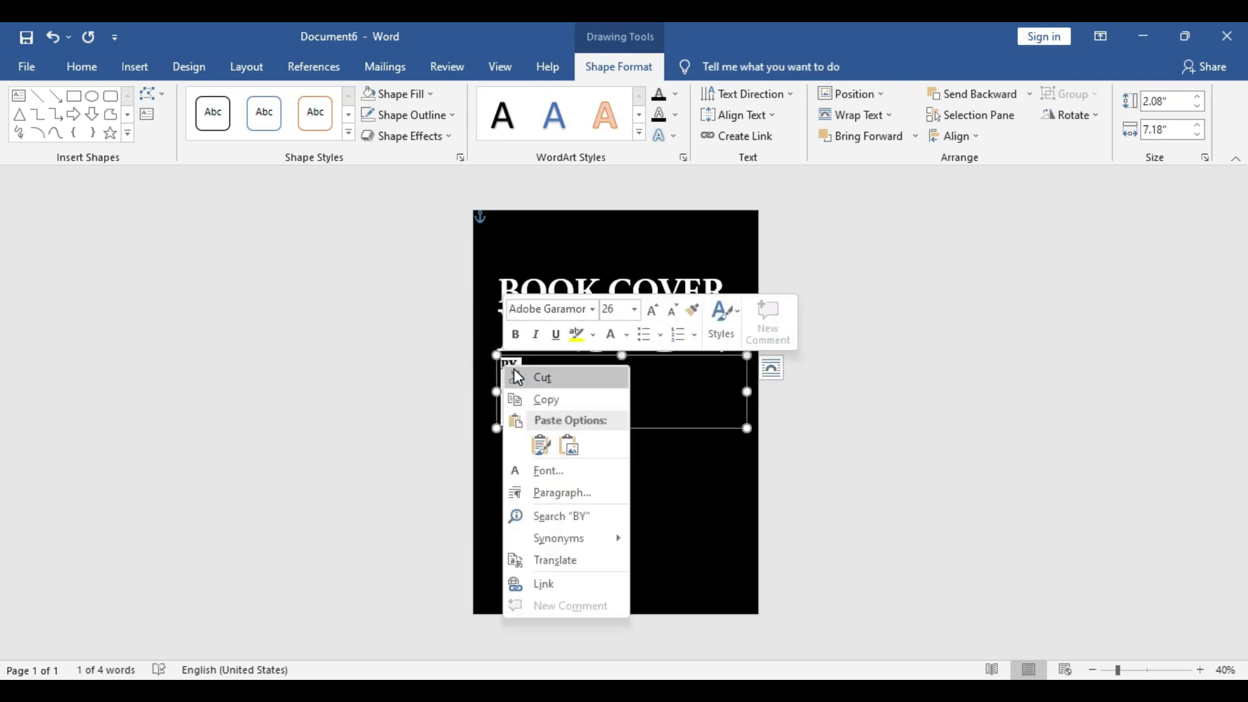
{"action": "left_click", "coordinate": [618, 310]}
{"action": "type", "text": "40"}
{"action": "key", "text": "Return"}
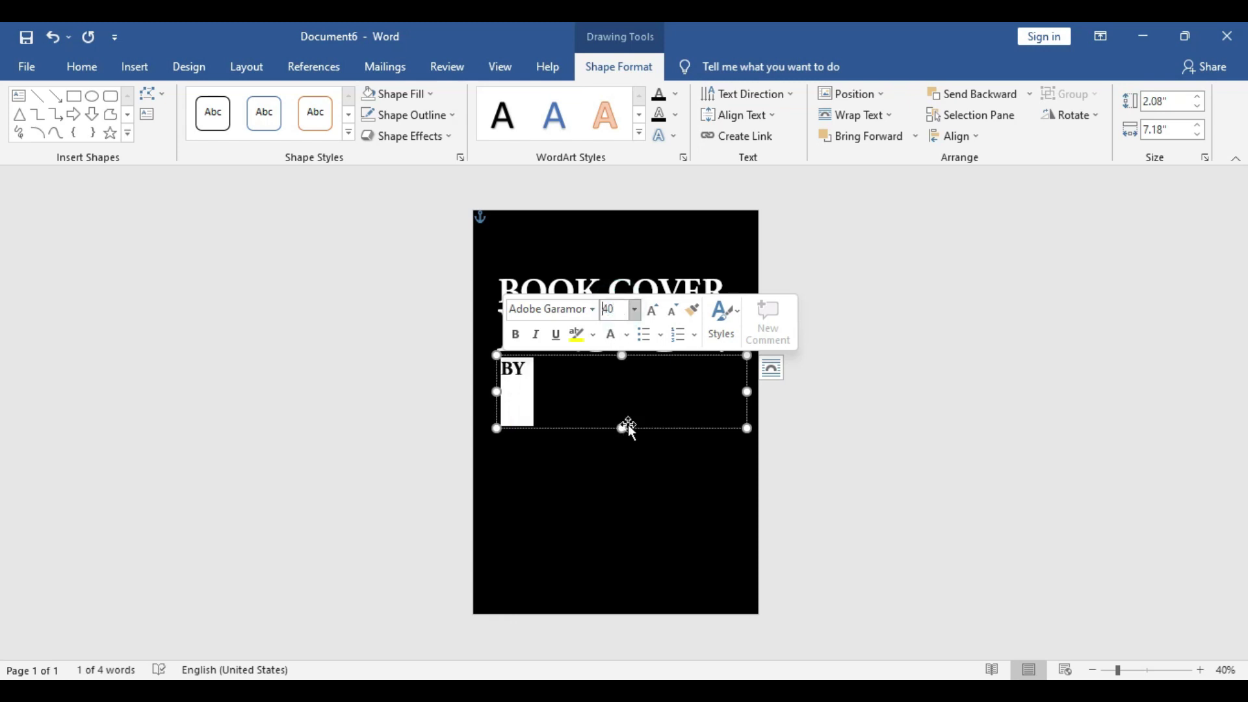
{"action": "left_click", "coordinate": [533, 334]}
{"action": "left_click_drag", "start_coordinate": [622, 430], "coordinate": [622, 383]}
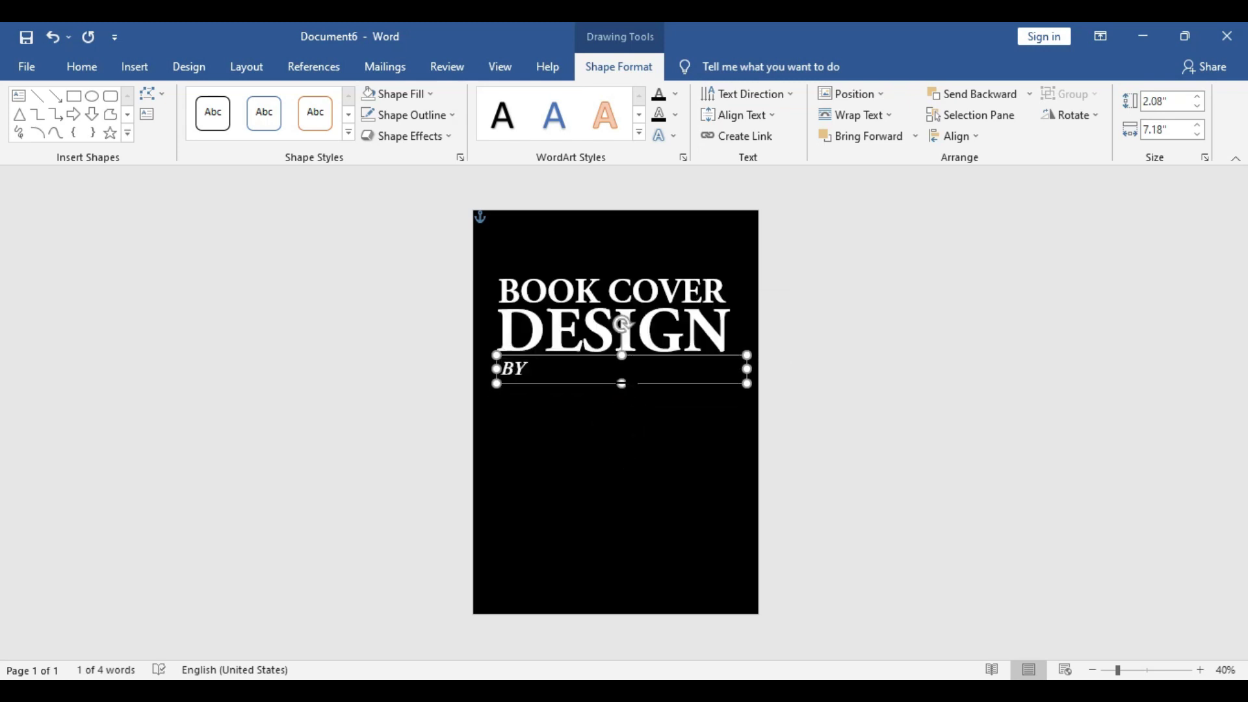
{"action": "mouse_move", "coordinate": [748, 369]}
{"action": "left_mouse_down"}
{"action": "mouse_move", "coordinate": [534, 369]}
{"action": "mouse_move", "coordinate": [631, 383]}
{"action": "left_mouse_up"}
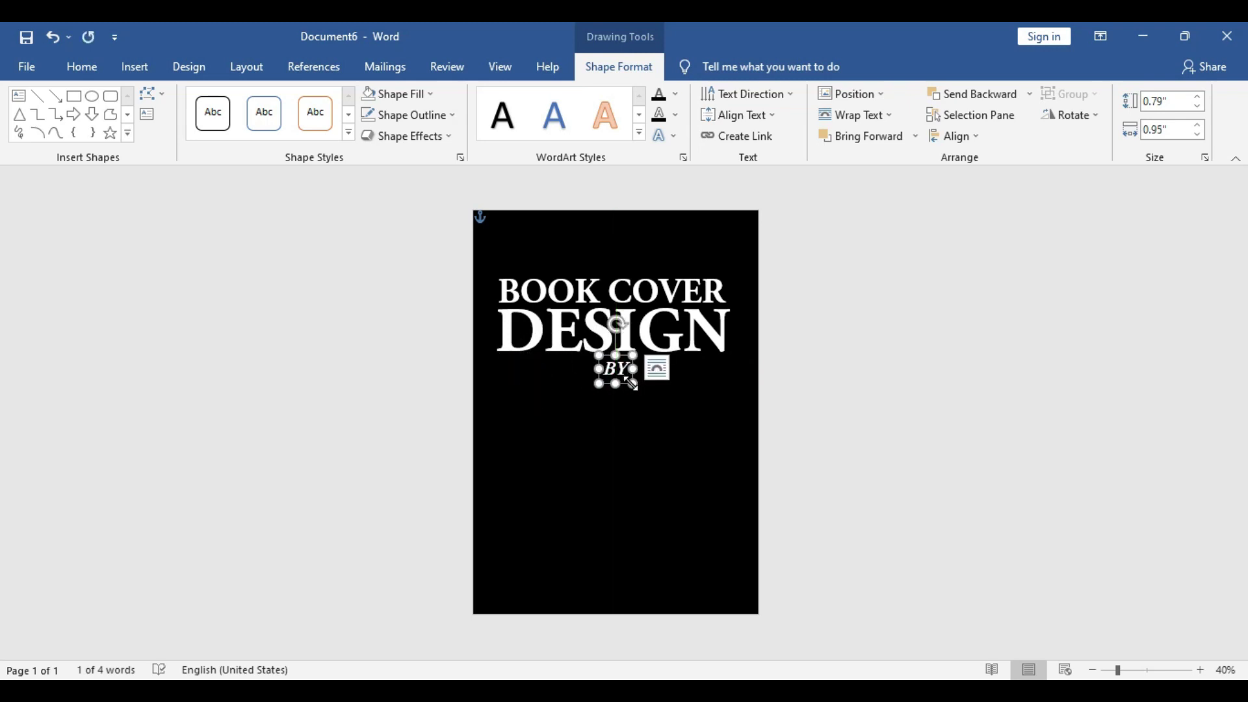
Step: Align the BY box to the page centre under DESIGN, then select the title box
{"action": "left_click", "coordinate": [825, 388]}
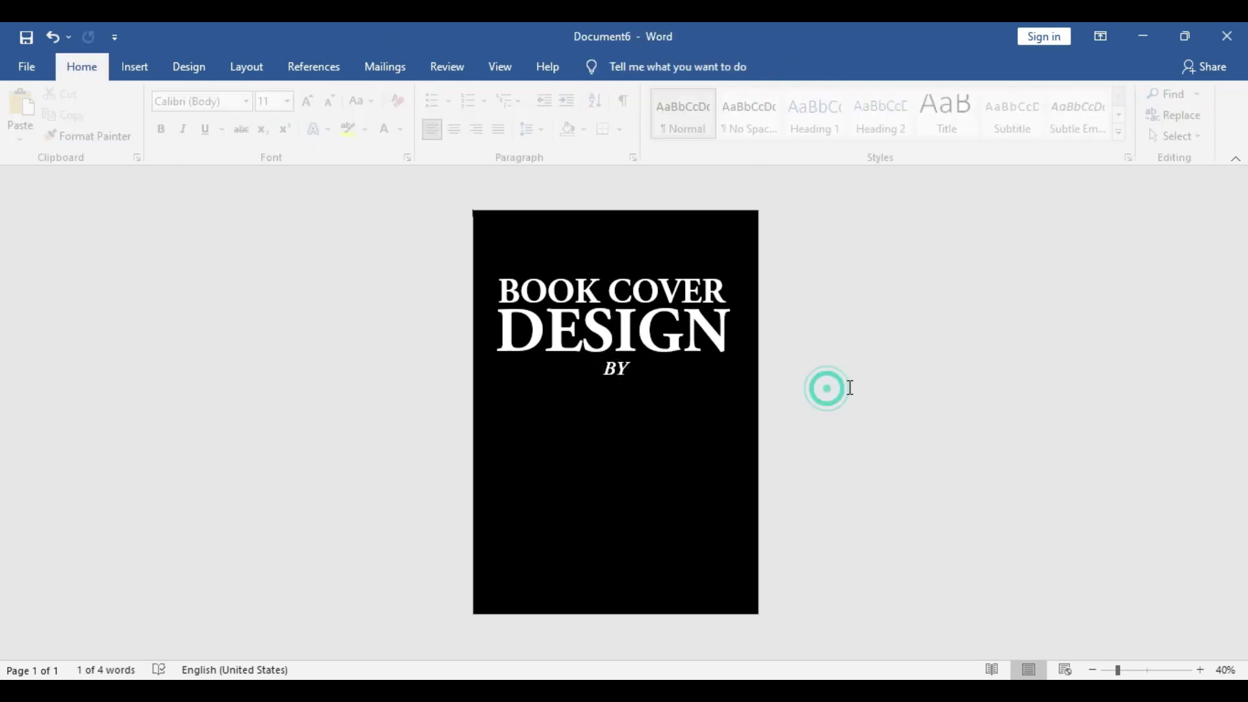
{"action": "left_click", "coordinate": [632, 385]}
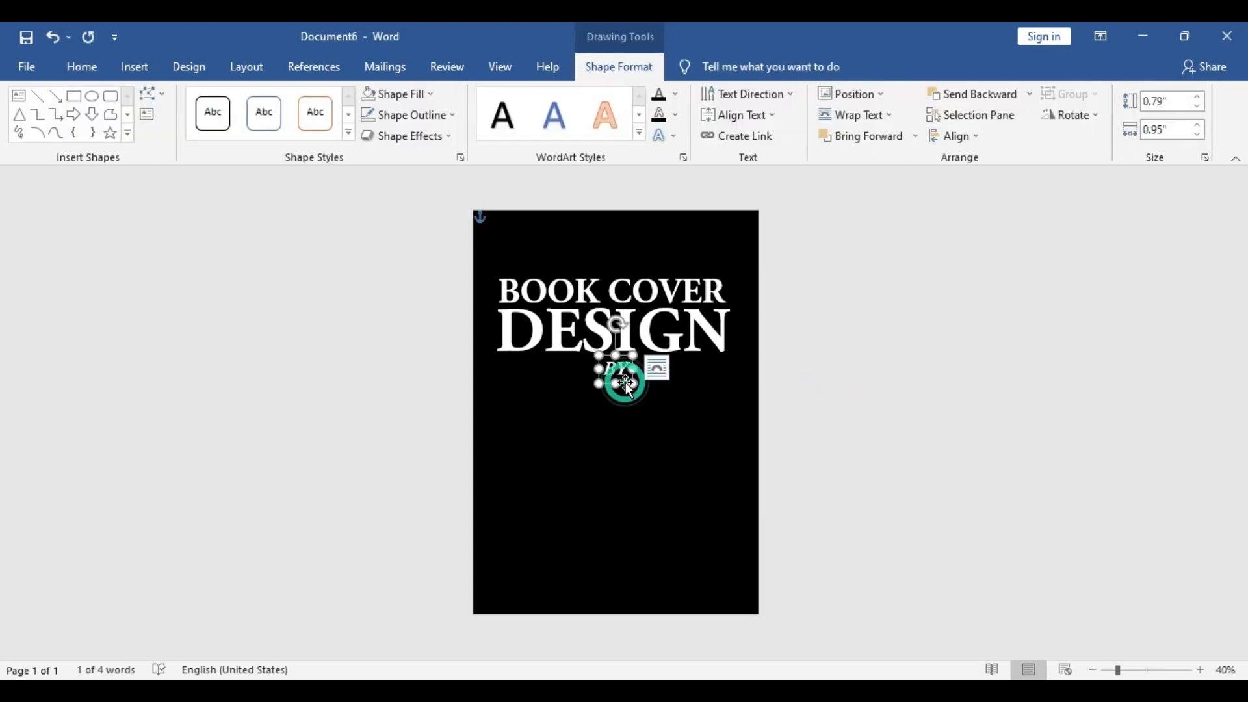
{"action": "left_click_drag", "start_coordinate": [629, 388], "coordinate": [628, 384]}
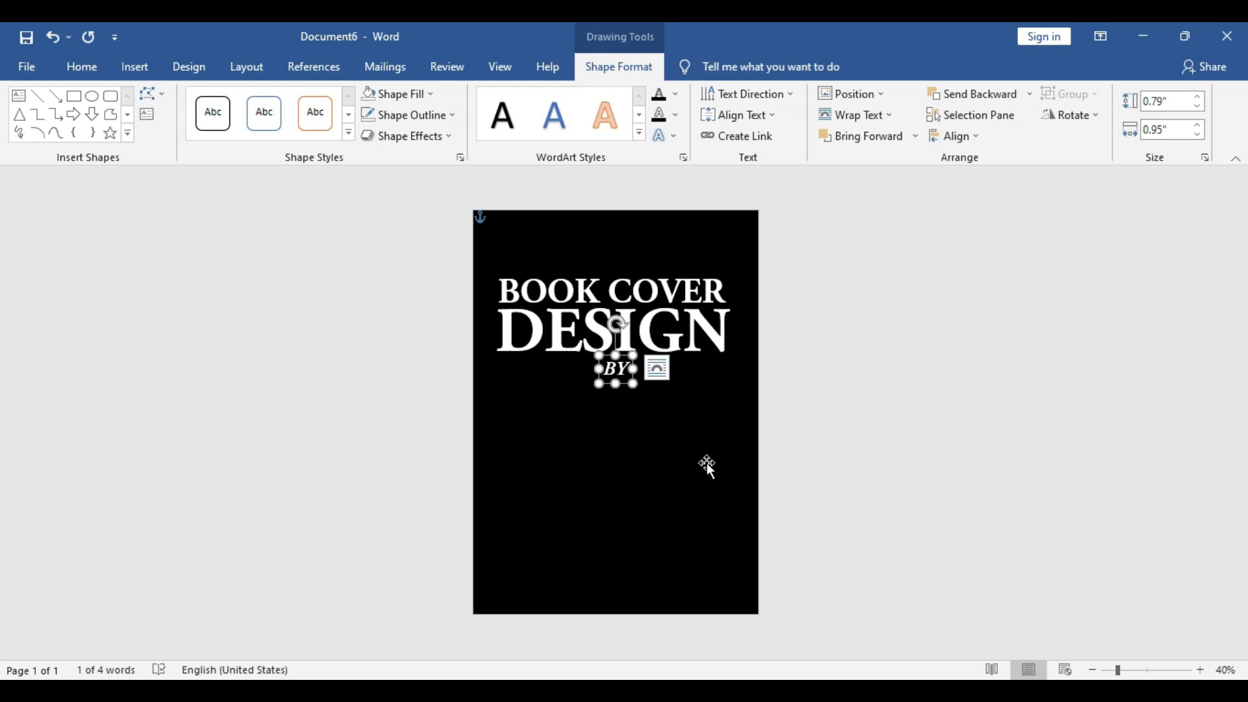
{"action": "left_click", "coordinate": [711, 365]}
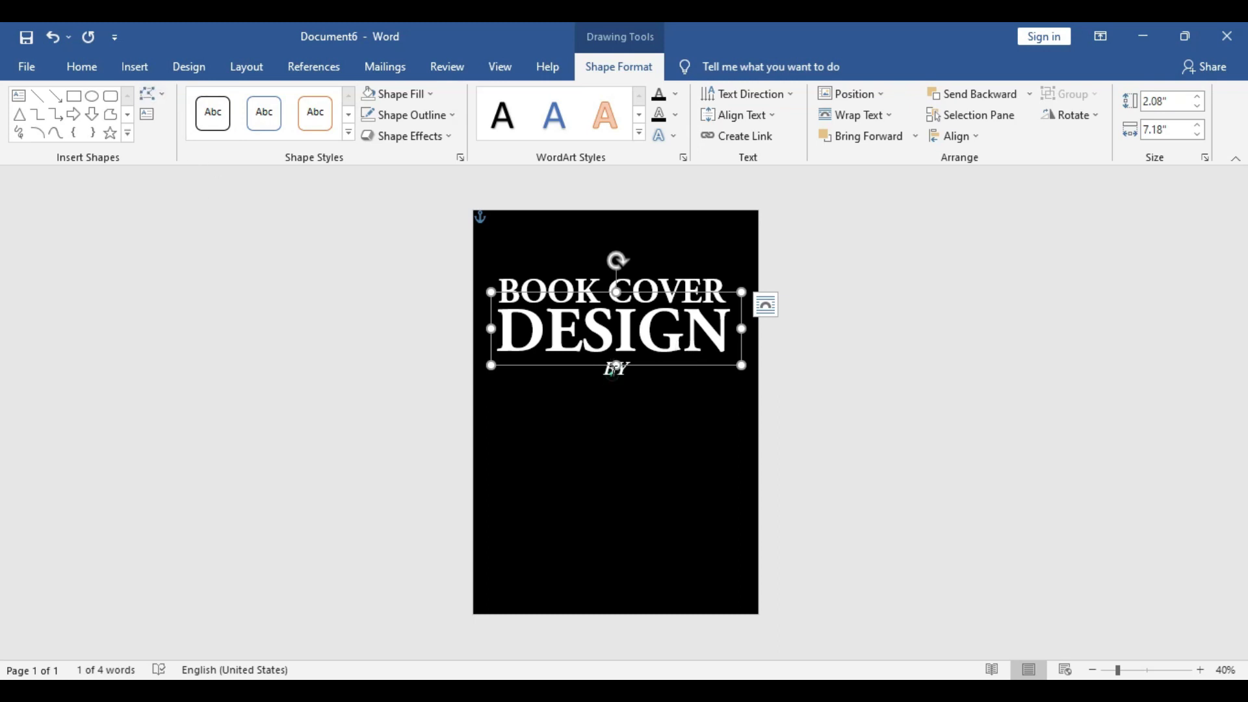
{"action": "left_click", "coordinate": [614, 368]}
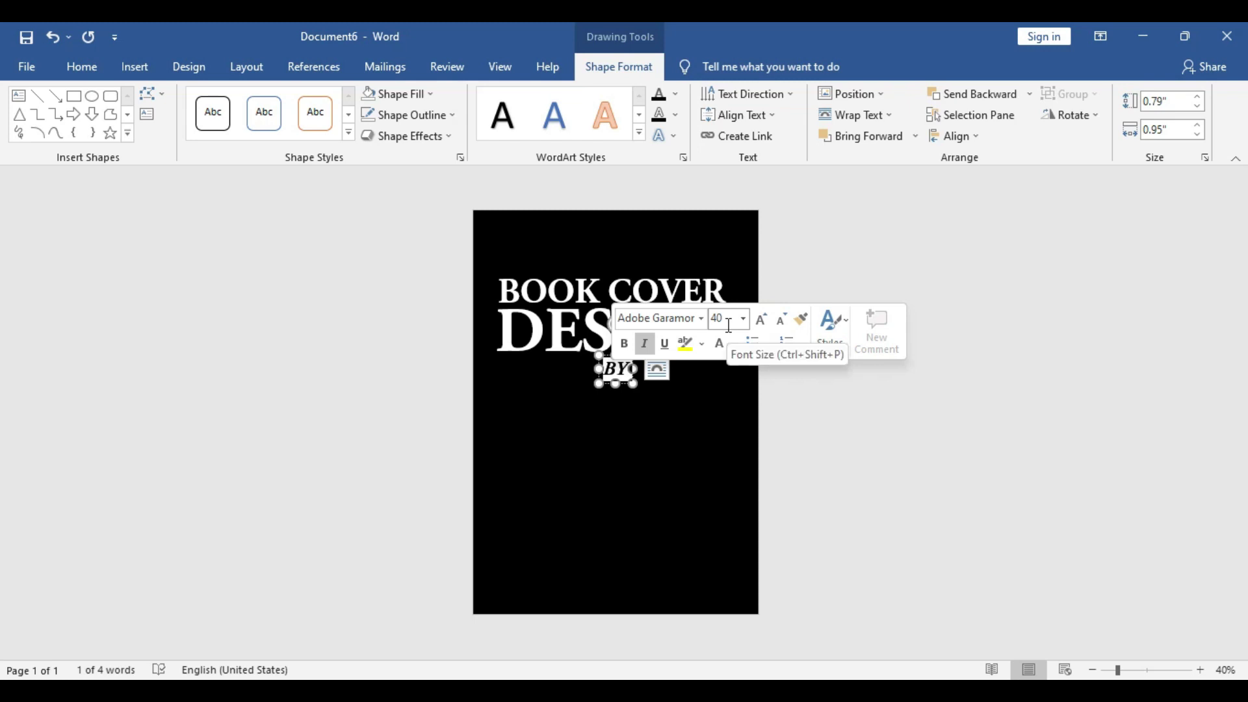
{"action": "left_click", "coordinate": [626, 385]}
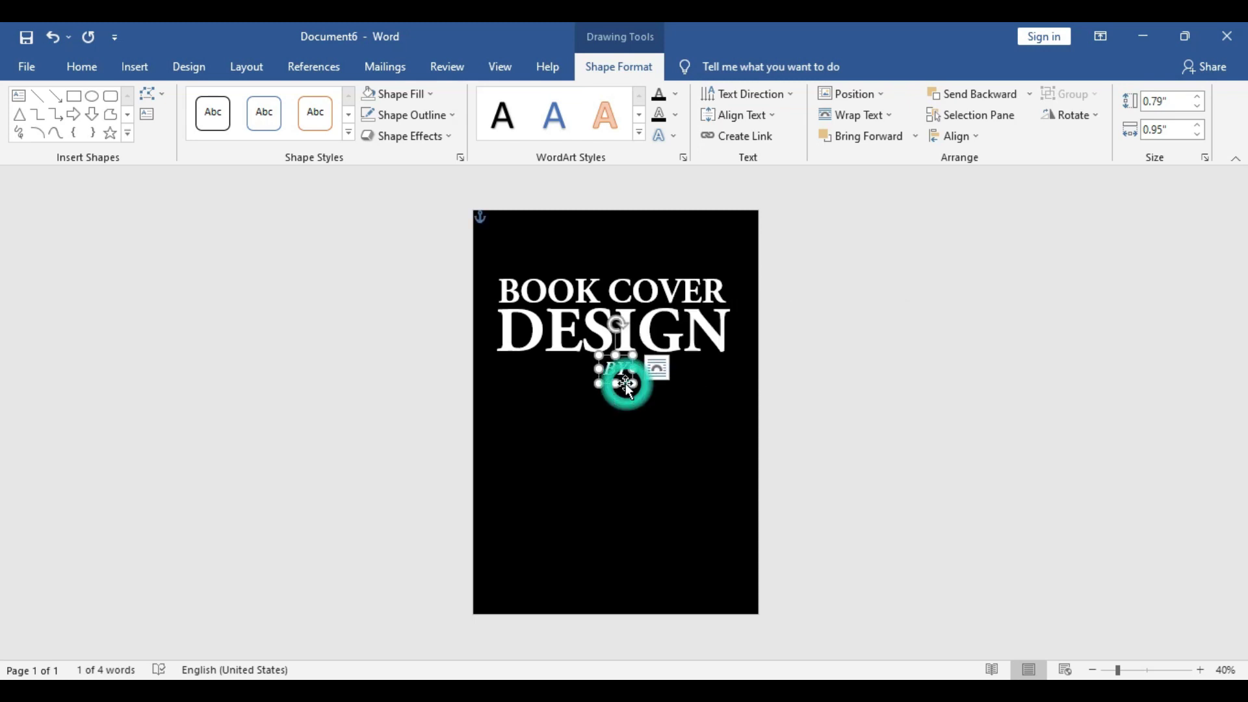
{"action": "left_click", "coordinate": [969, 136]}
{"action": "left_click", "coordinate": [1007, 182]}
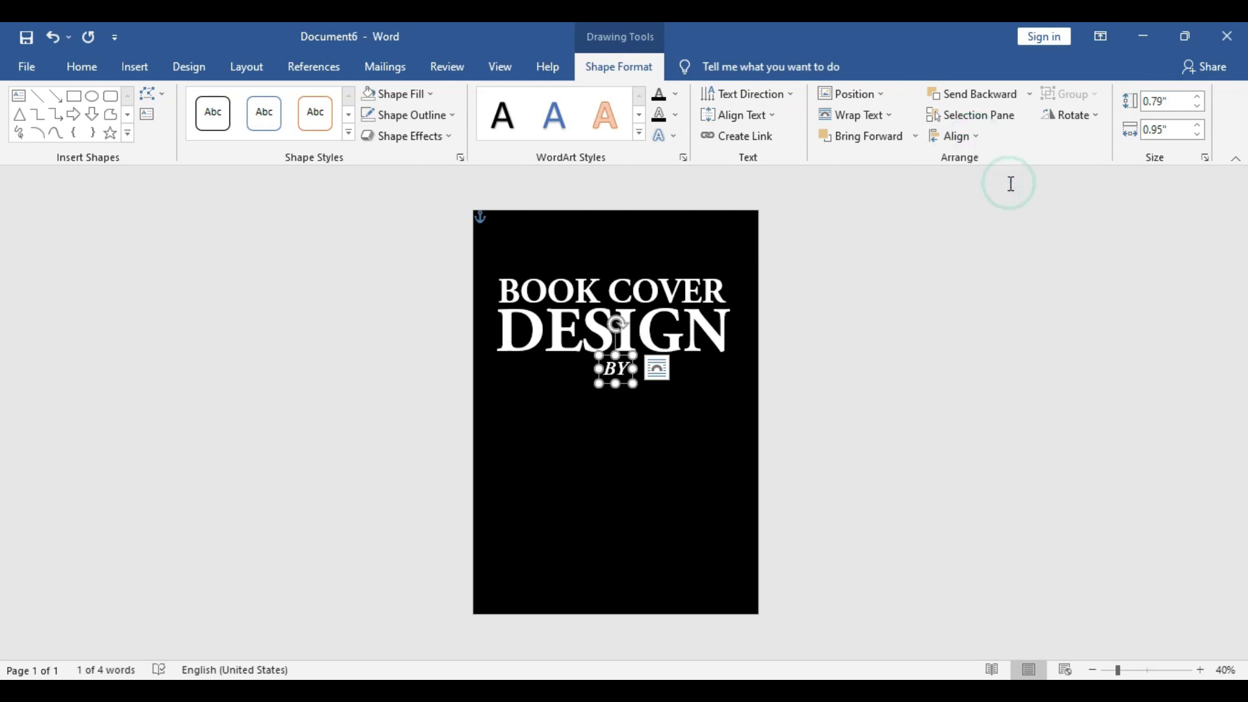
{"action": "left_click", "coordinate": [702, 345]}
{"action": "left_click", "coordinate": [717, 366]}
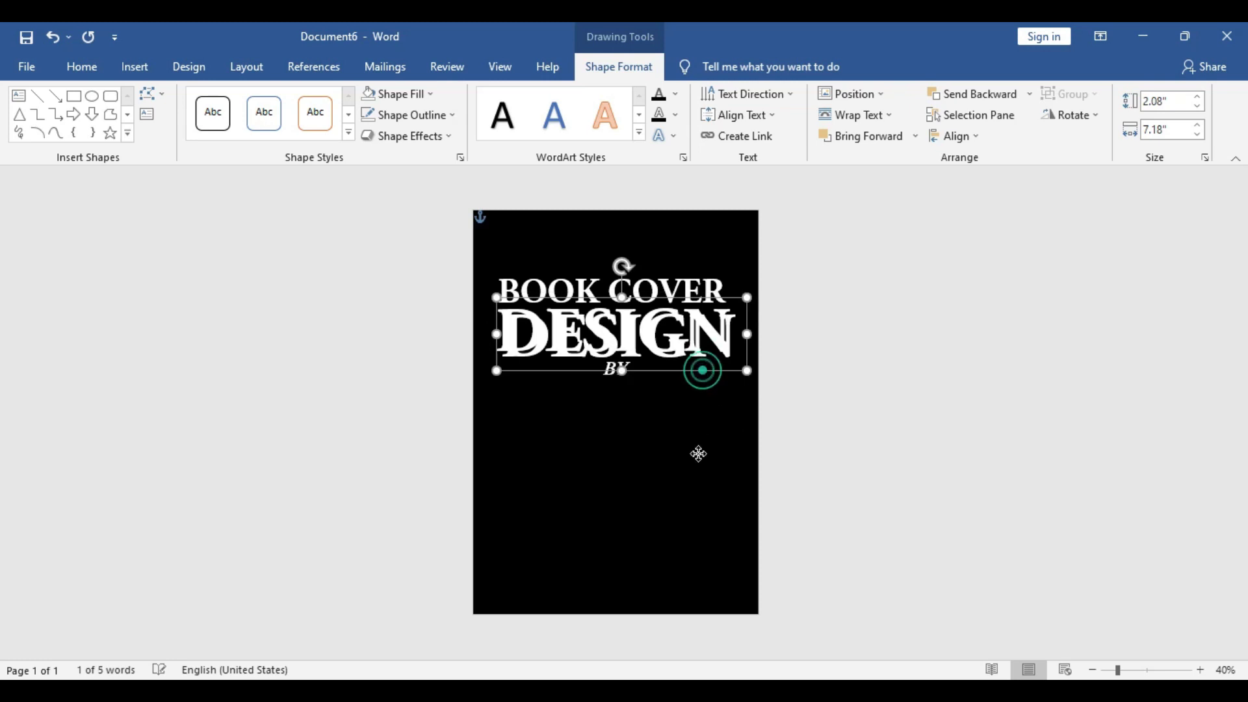
Step: Move the title copy below BY, retype it as MS POINT, and widen its box
{"action": "left_click_drag", "start_coordinate": [709, 381], "coordinate": [705, 459]}
{"action": "double_click", "coordinate": [678, 423]}
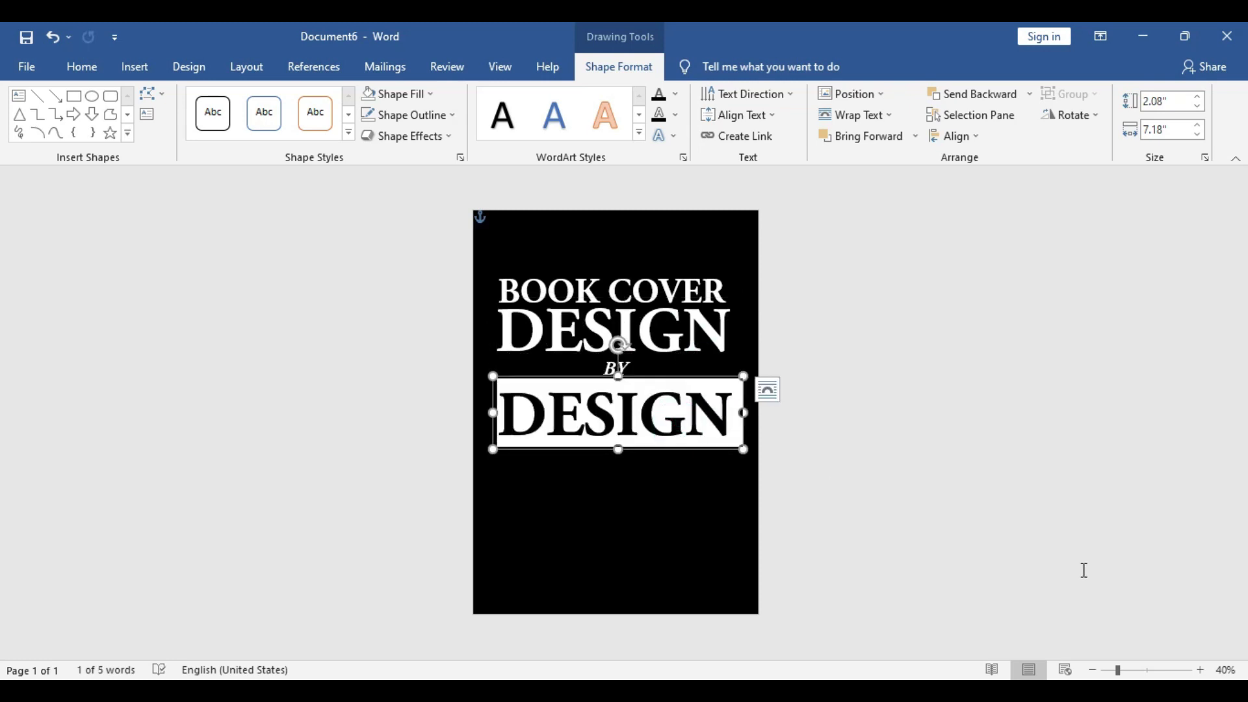
{"action": "type", "text": "MP"}
{"action": "key", "text": "BackSpace"}
{"action": "type", "text": "S"}
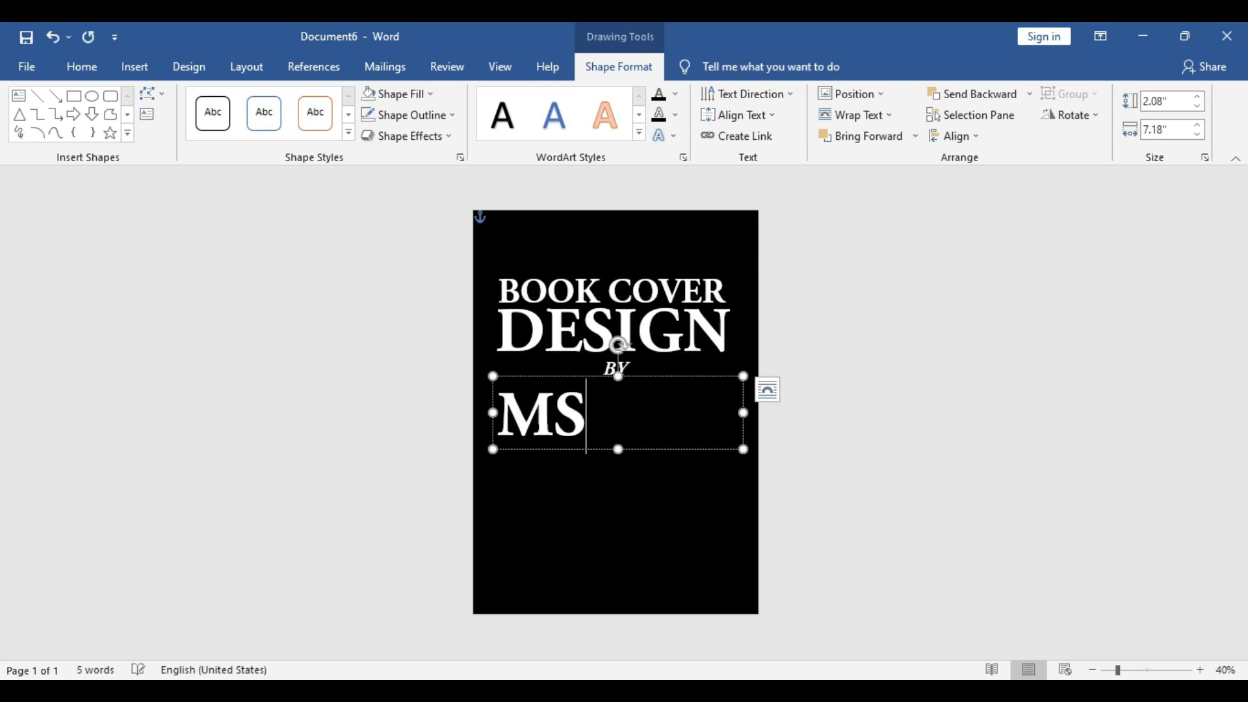
{"action": "type", "text": " POI"}
{"action": "key", "text": "BackSpace"}
{"action": "key", "text": "BackSpace"}
{"action": "key", "text": "BackSpace"}
{"action": "left_click_drag", "start_coordinate": [744, 413], "coordinate": [756, 414]}
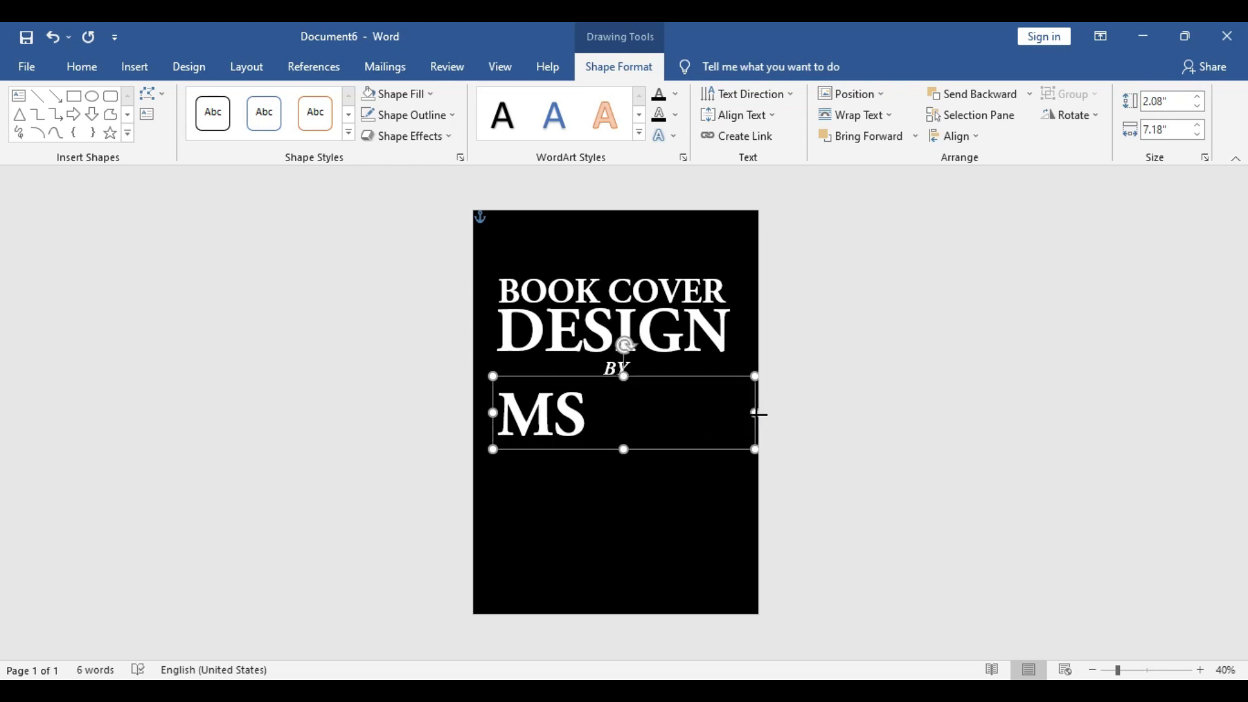
{"action": "left_click_drag", "start_coordinate": [493, 413], "coordinate": [441, 413]}
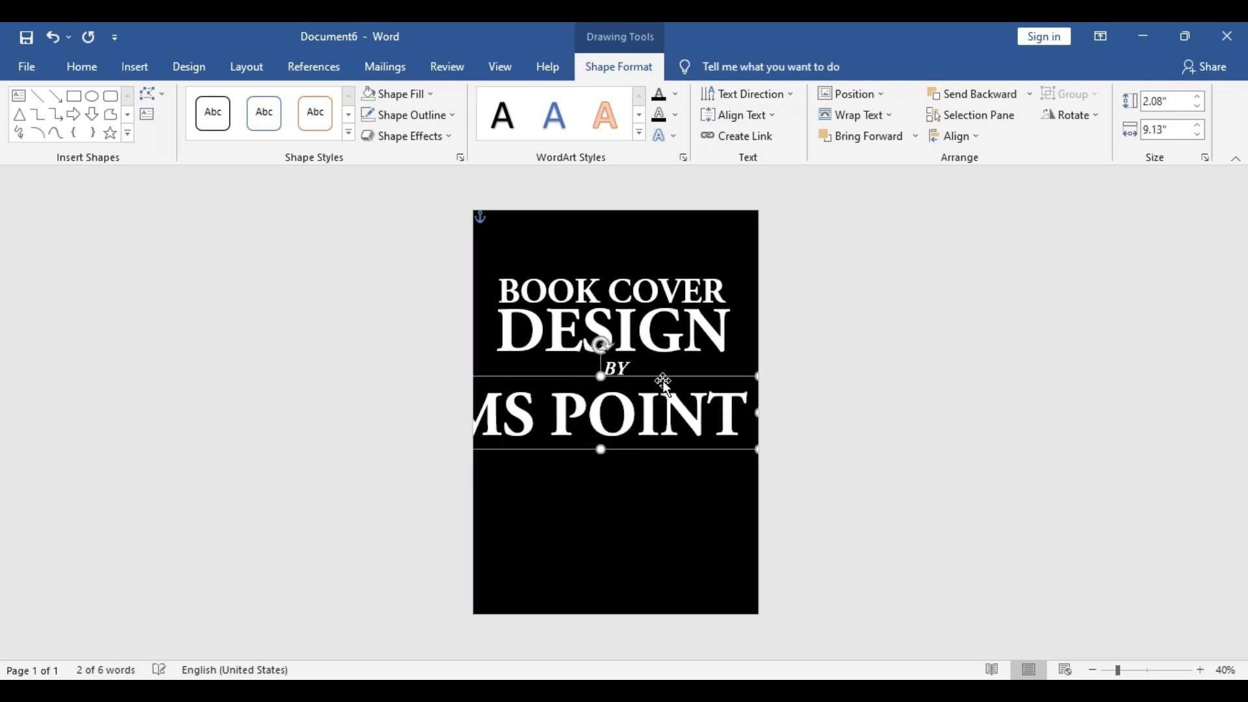
Step: Enlarge MS POINT to 110 pt and bring its box back onto the page
{"action": "triple_click", "coordinate": [649, 412]}
{"action": "left_click", "coordinate": [767, 364]}
{"action": "type", "text": "110"}
{"action": "key", "text": "Return"}
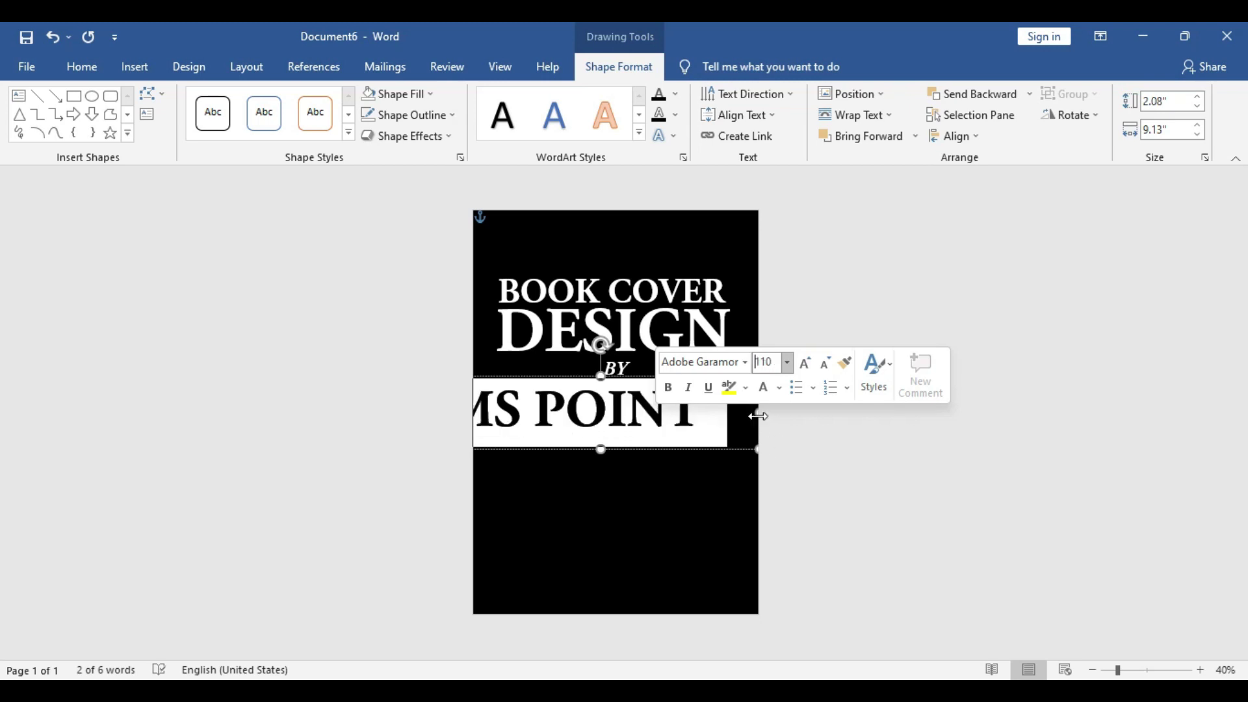
{"action": "left_click_drag", "start_coordinate": [758, 416], "coordinate": [706, 416]}
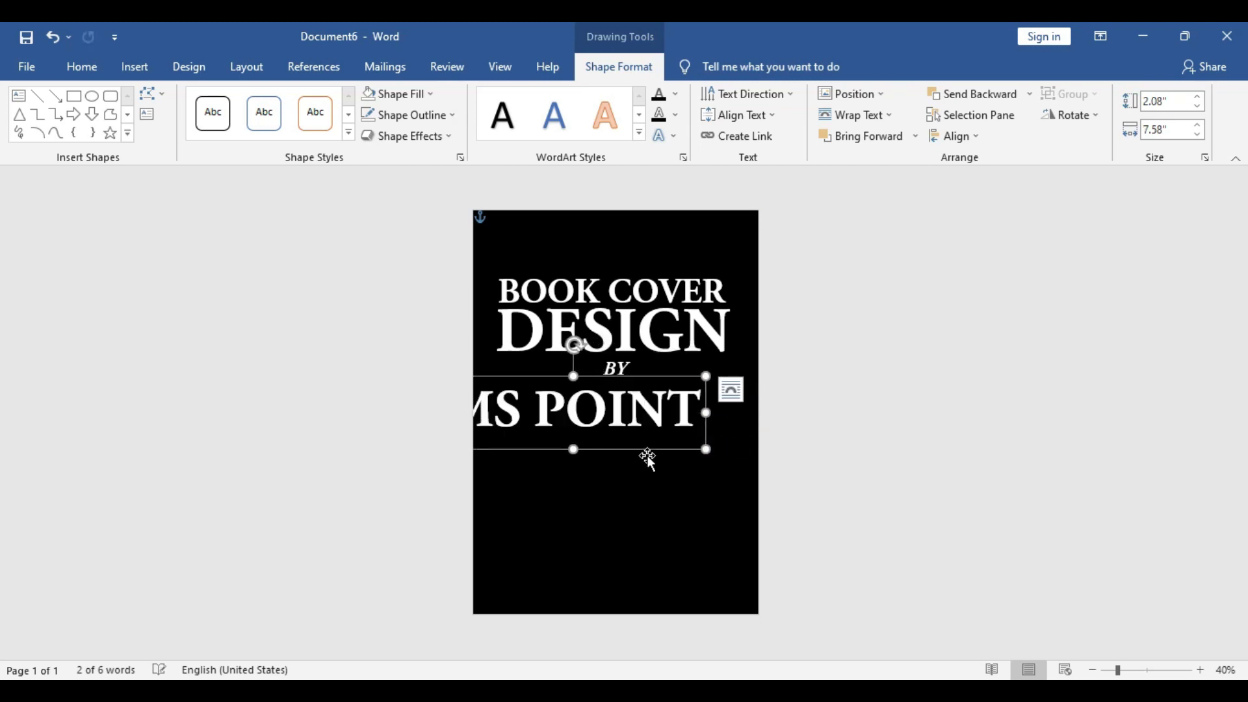
{"action": "left_click_drag", "start_coordinate": [648, 457], "coordinate": [688, 446]}
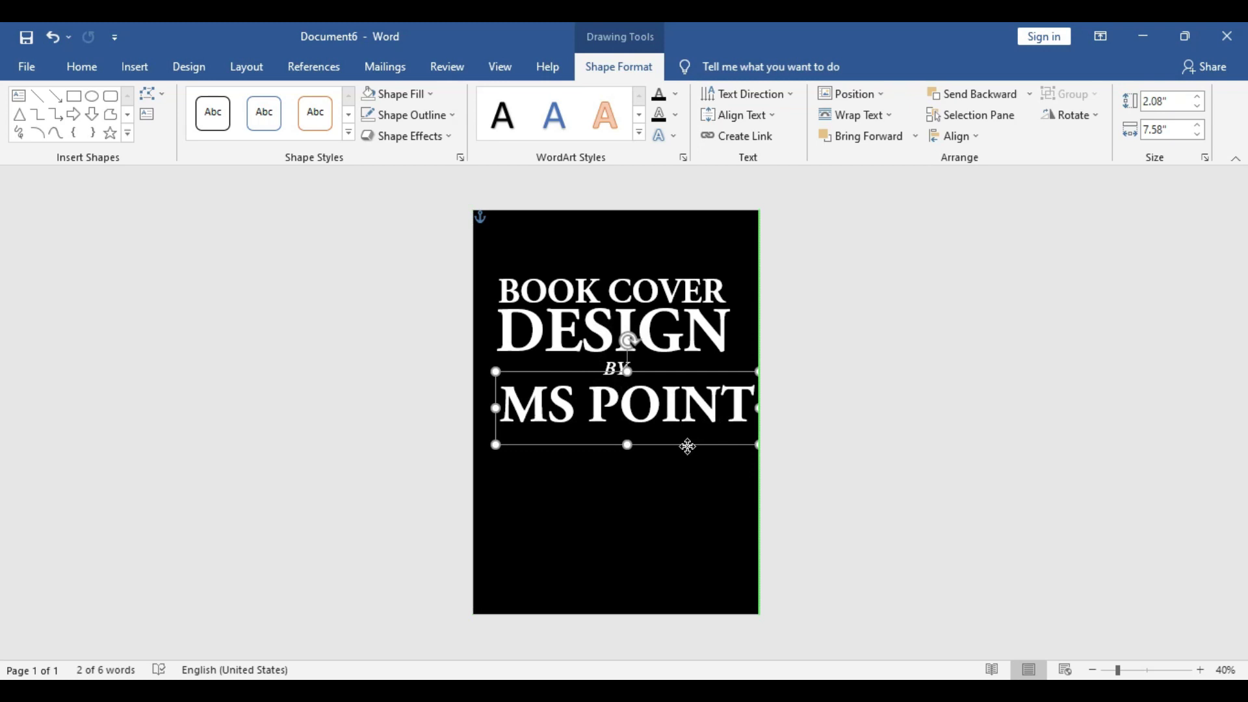
Step: Reduce MS POINT to 100 pt and trim its box to fit the text
{"action": "triple_click", "coordinate": [702, 400]}
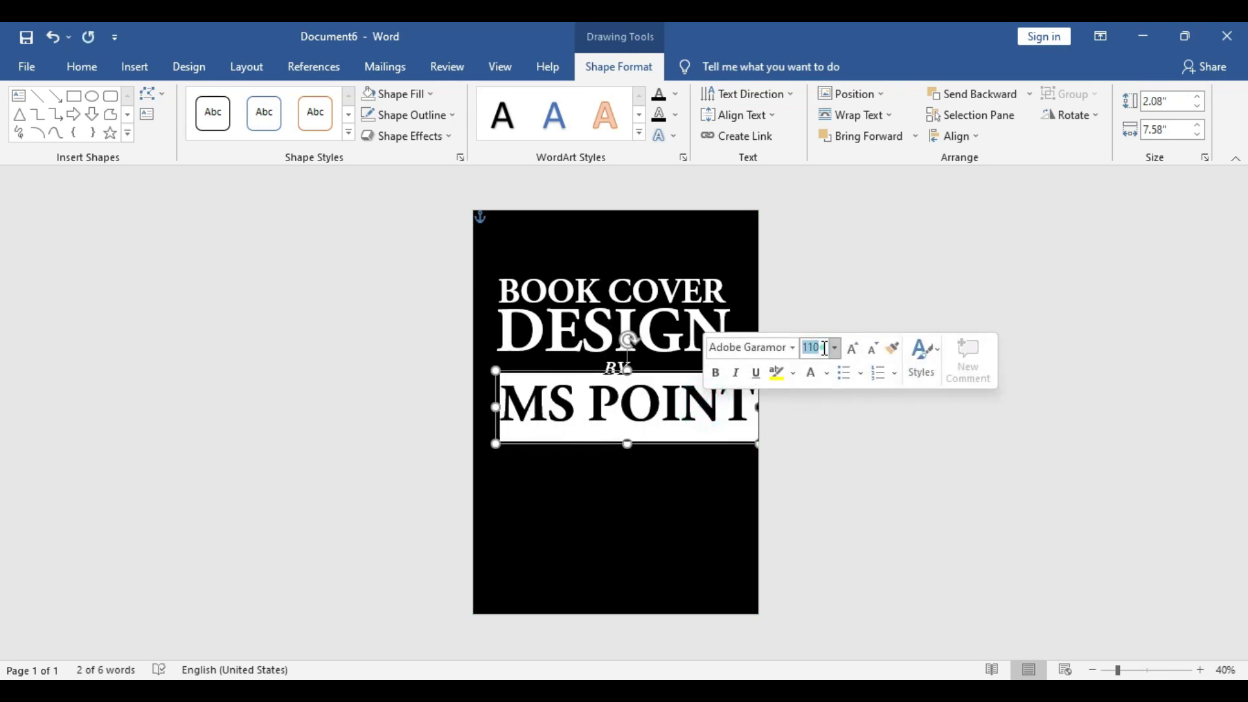
{"action": "left_click", "coordinate": [803, 348]}
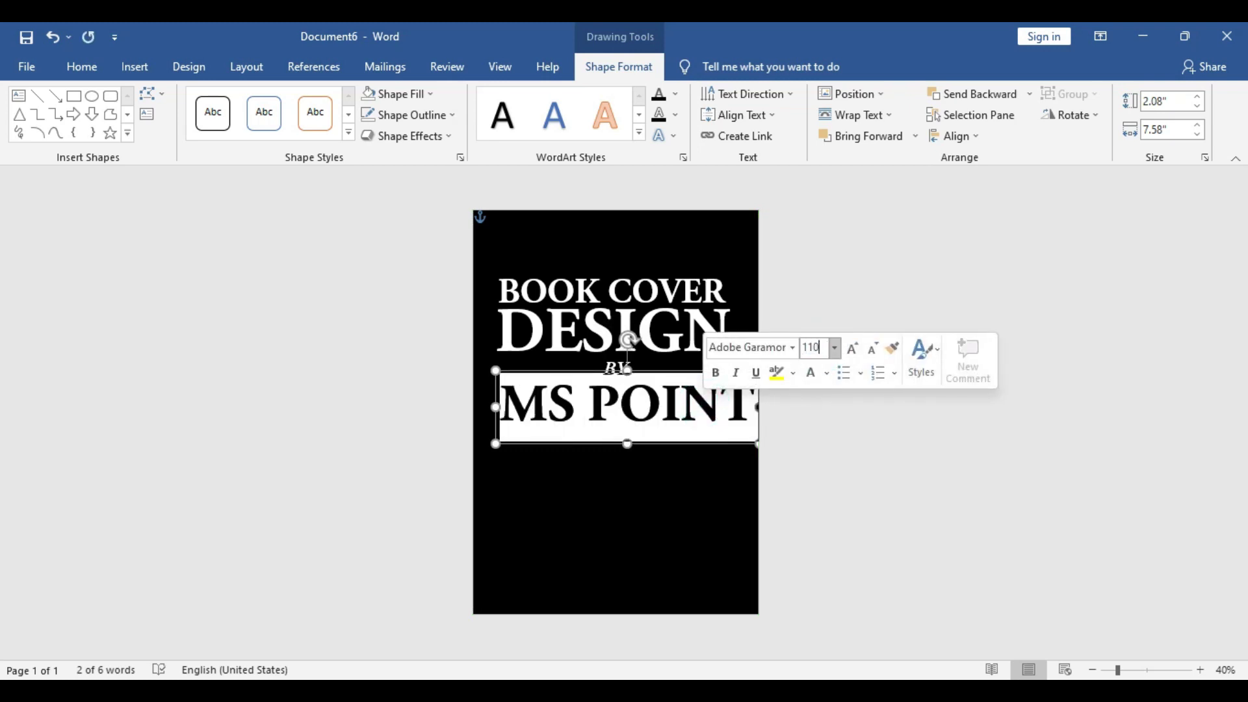
{"action": "double_click", "coordinate": [812, 348]}
{"action": "type", "text": "100"}
{"action": "key", "text": "Return"}
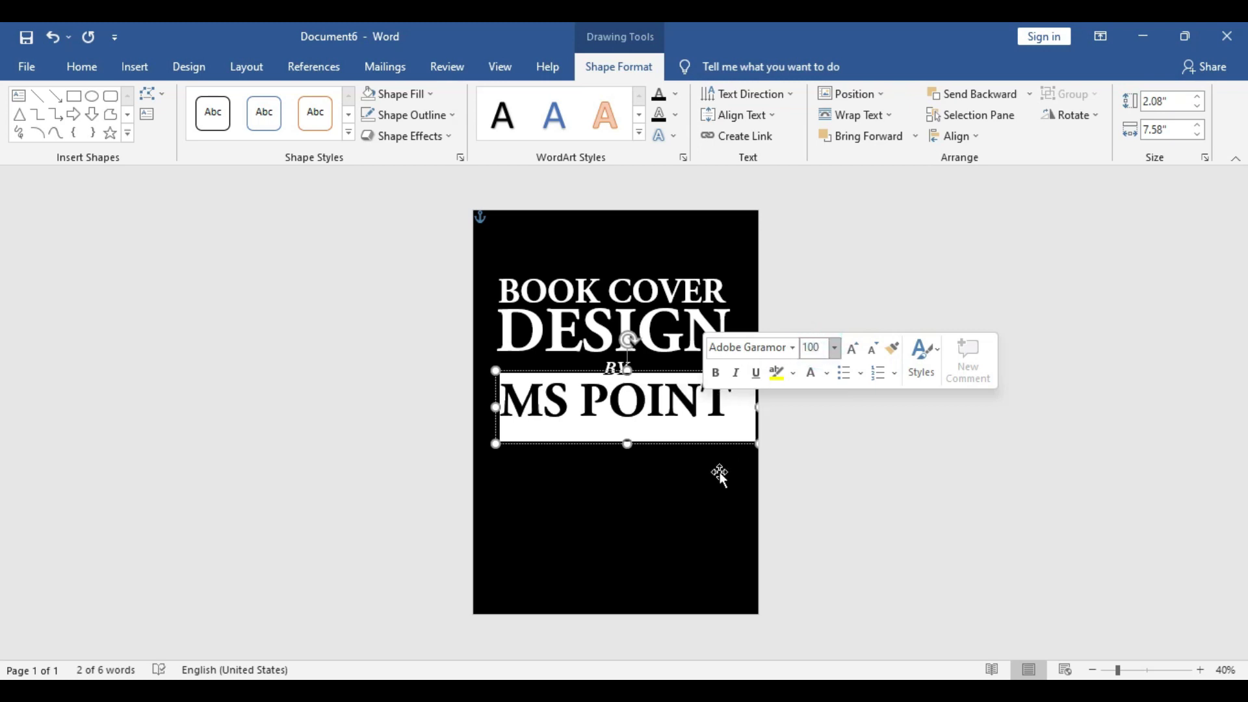
{"action": "left_click_drag", "start_coordinate": [756, 410], "coordinate": [739, 407]}
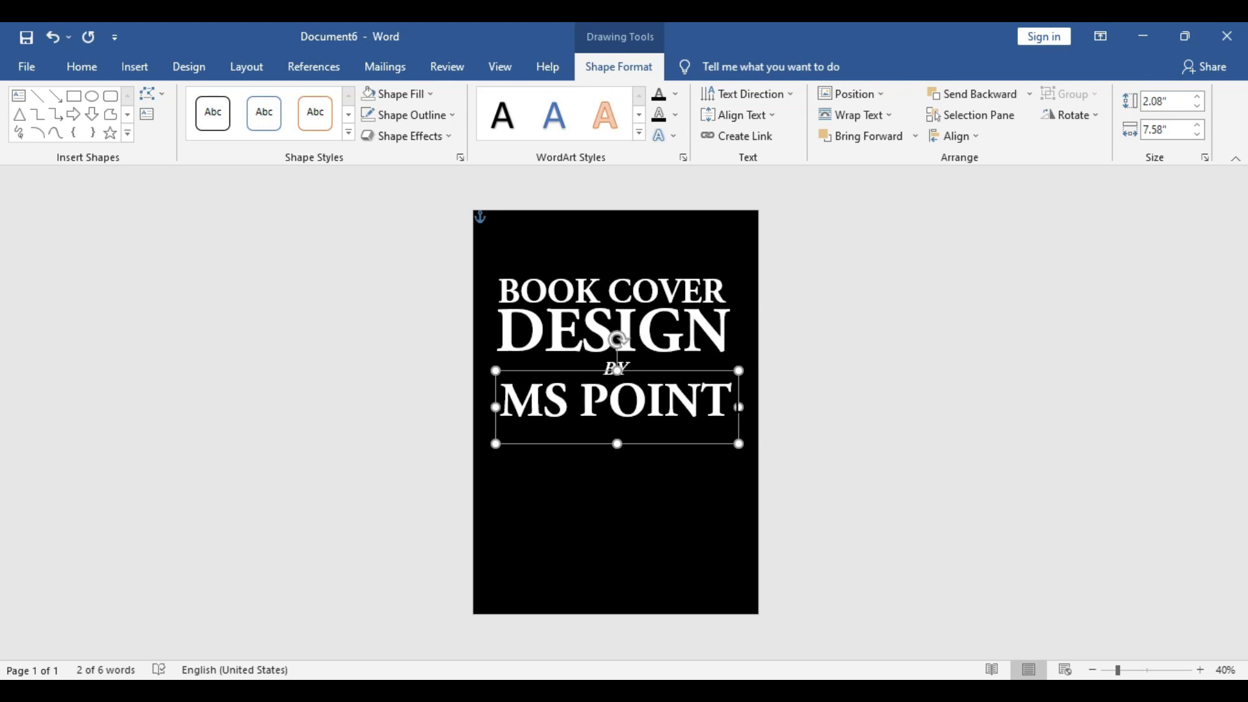
{"action": "mouse_move", "coordinate": [618, 444]}
{"action": "left_mouse_down"}
{"action": "mouse_move", "coordinate": [618, 426]}
{"action": "mouse_move", "coordinate": [659, 423]}
{"action": "left_mouse_up"}
{"action": "left_click", "coordinate": [660, 422]}
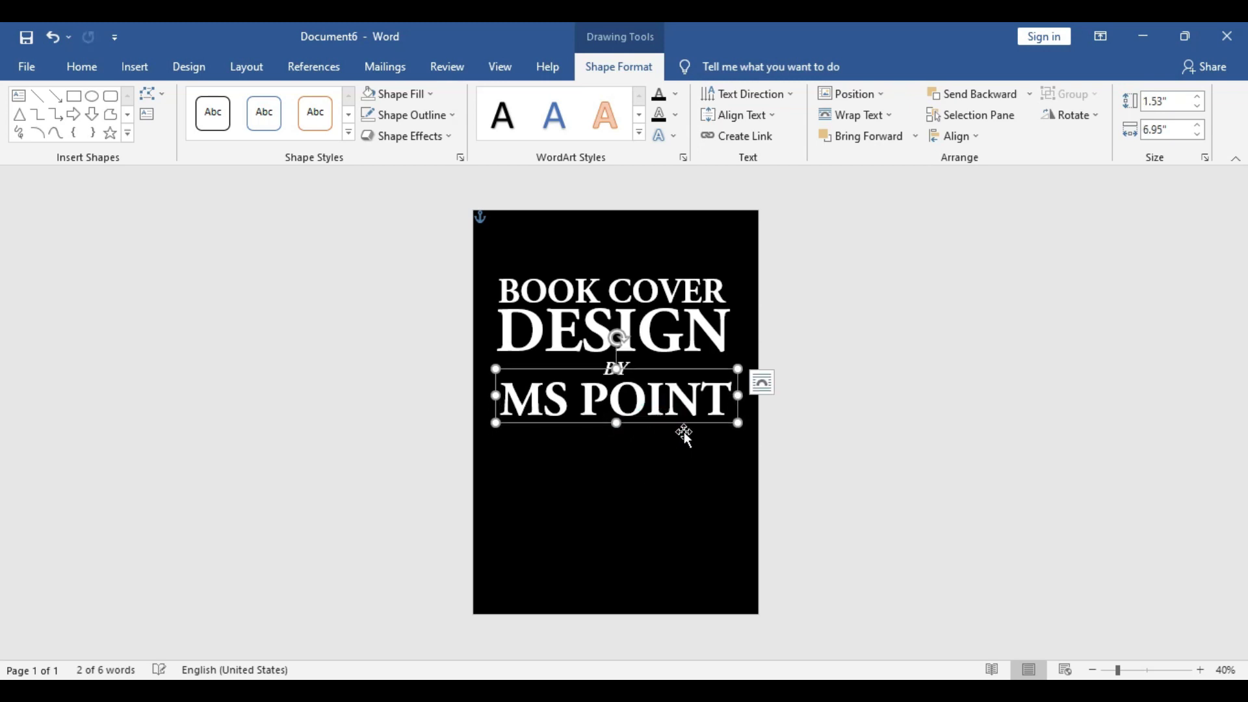
{"action": "left_click", "coordinate": [907, 416]}
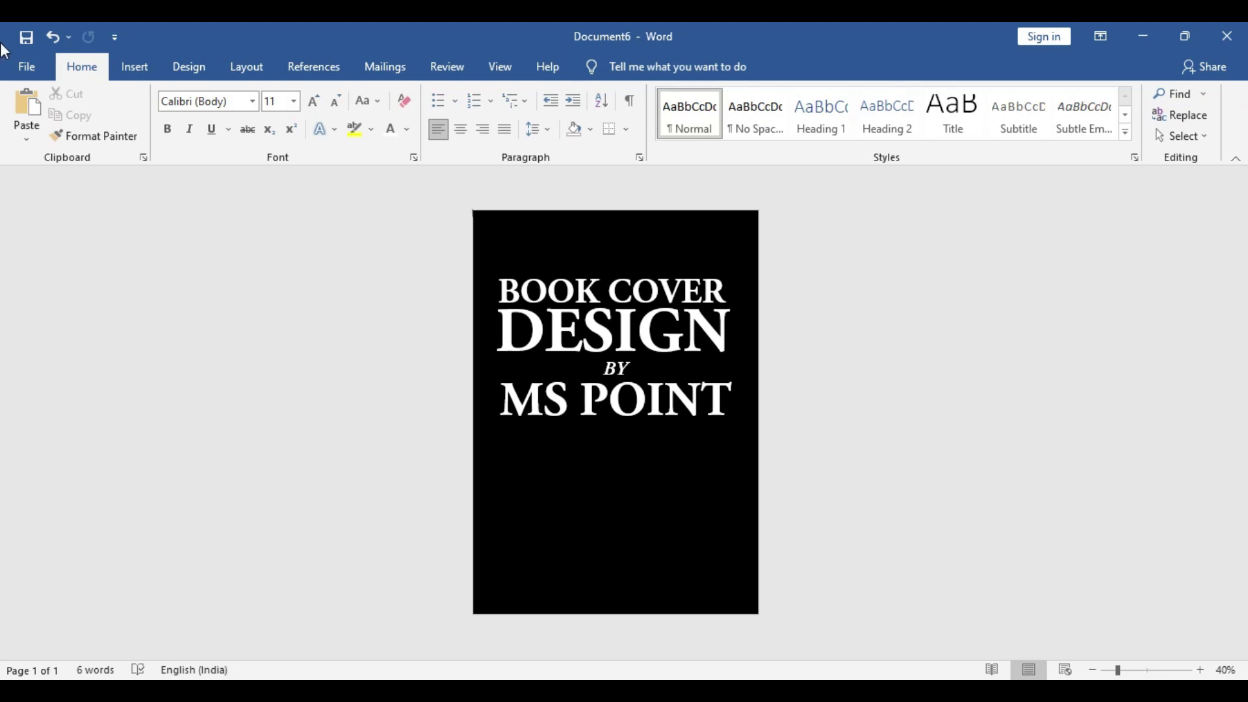
Step: Choose the Line shape from the Insert Shapes gallery for drawing on the cover
{"action": "left_click", "coordinate": [139, 72]}
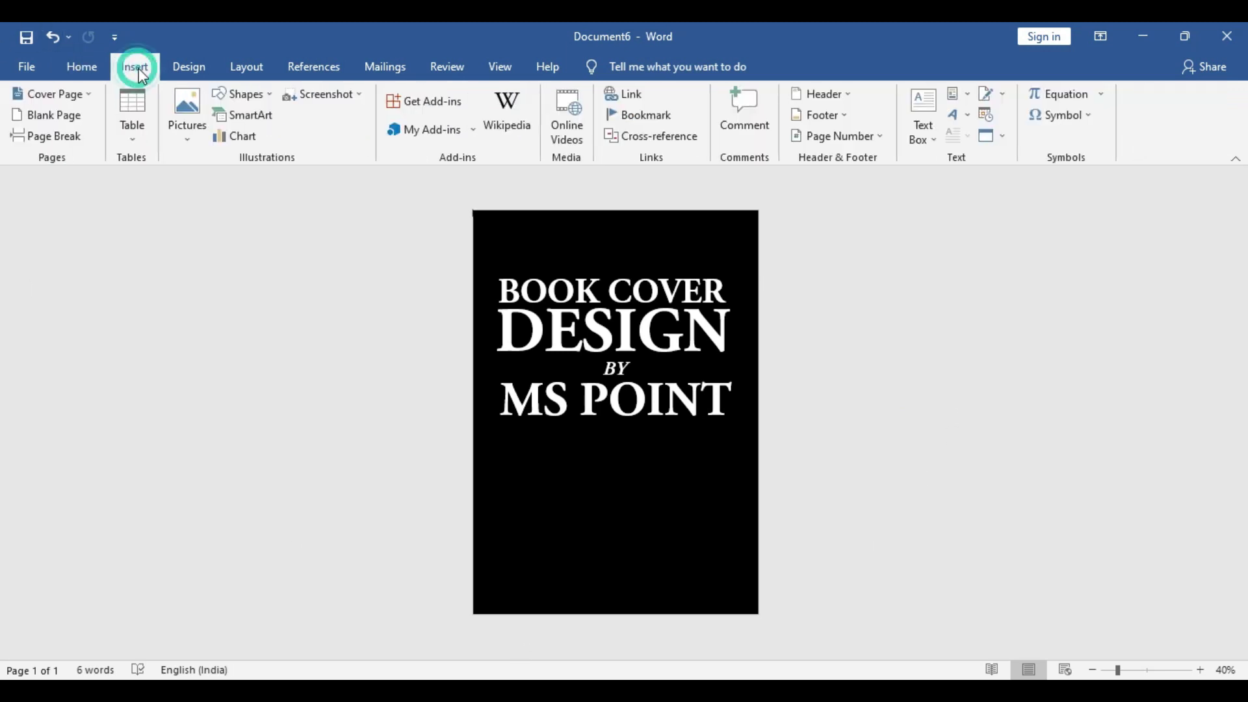
{"action": "left_click", "coordinate": [244, 95]}
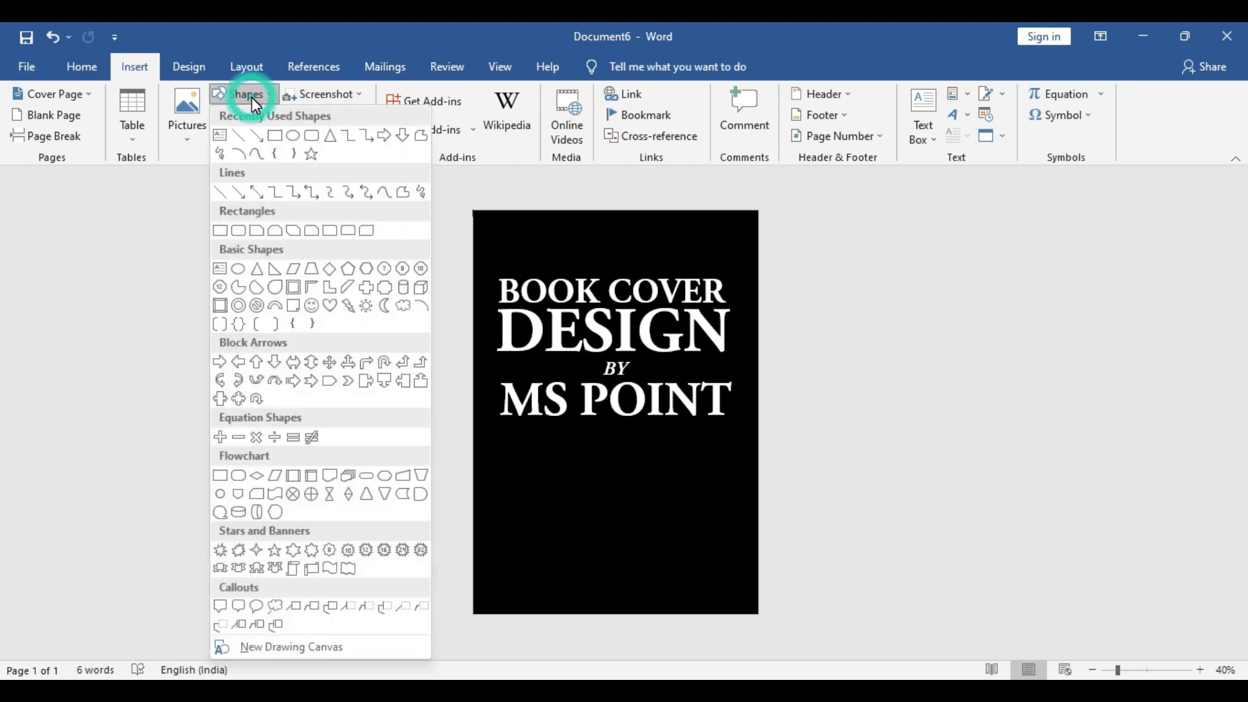
{"action": "left_click", "coordinate": [243, 136]}
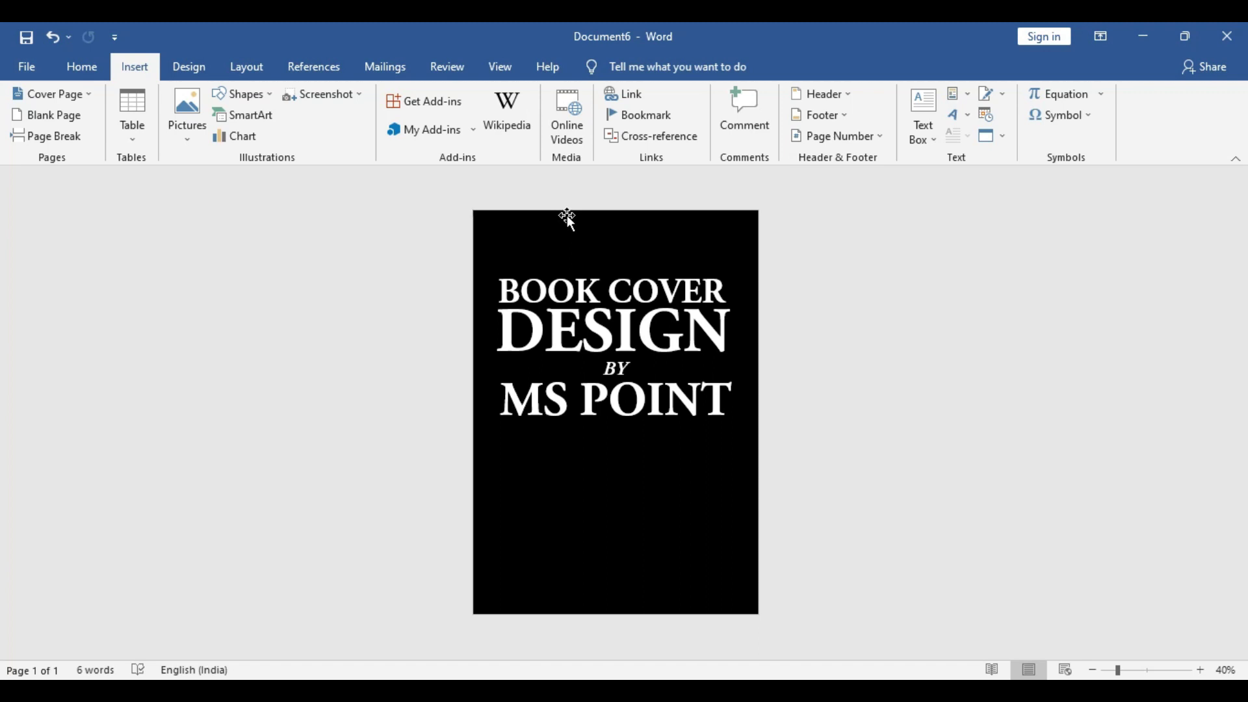
Step: Nudge the BY text box up two steps so it sits closer under DESIGN
{"action": "scroll", "coordinate": [567, 216], "scroll_direction": "up", "scroll_amount": 5, "text": "ctrl"}
{"action": "left_click", "coordinate": [617, 463]}
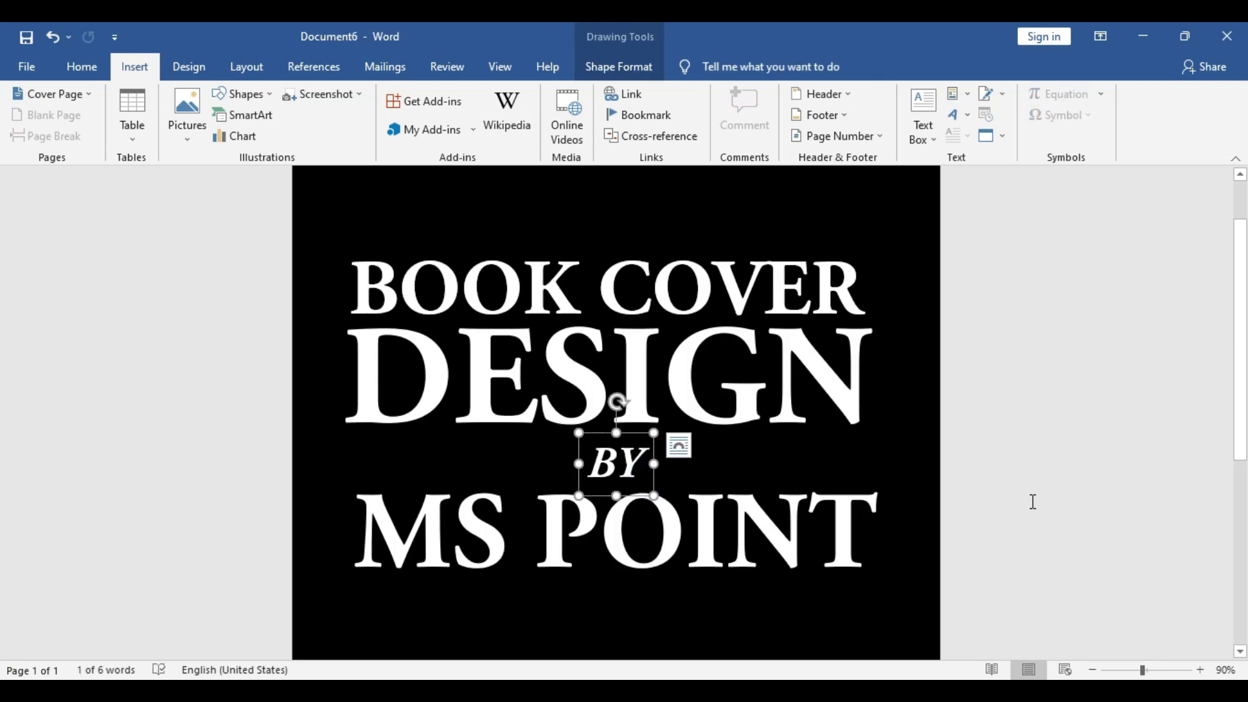
{"action": "key", "text": "Up"}
{"action": "key", "text": "Up"}
{"action": "key", "text": "Up"}
{"action": "key", "text": "Up"}
{"action": "key", "text": "Up"}
{"action": "key", "text": "Up"}
{"action": "key", "text": "Up"}
{"action": "key", "text": "Up"}
{"action": "key", "text": "Up"}
{"action": "key", "text": "Up"}
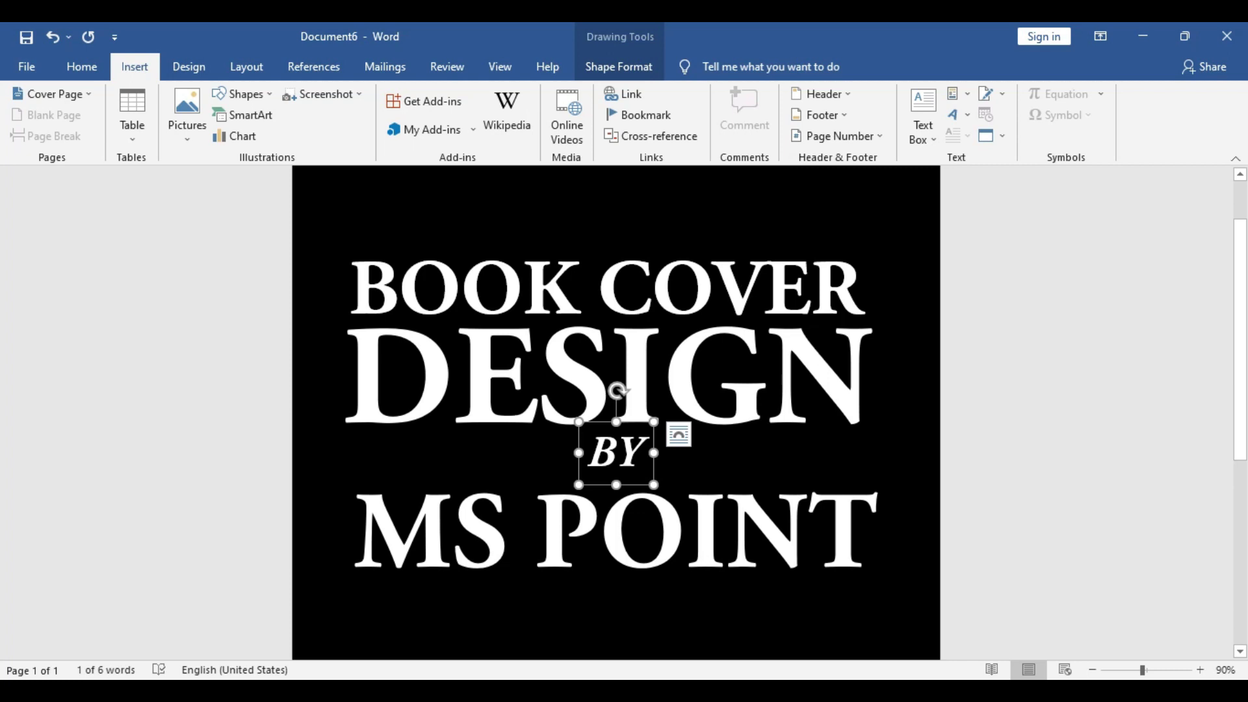
{"action": "left_click", "coordinate": [696, 501]}
{"action": "left_click", "coordinate": [715, 461]}
{"action": "key", "text": "Up"}
{"action": "key", "text": "Up"}
{"action": "key", "text": "Up"}
{"action": "key", "text": "Up"}
{"action": "key", "text": "Up"}
{"action": "key", "text": "Up"}
{"action": "key", "text": "Up"}
{"action": "key", "text": "Up"}
{"action": "key", "text": "Up"}
{"action": "key", "text": "Up"}
{"action": "key", "text": "Up"}
{"action": "key", "text": "Up"}
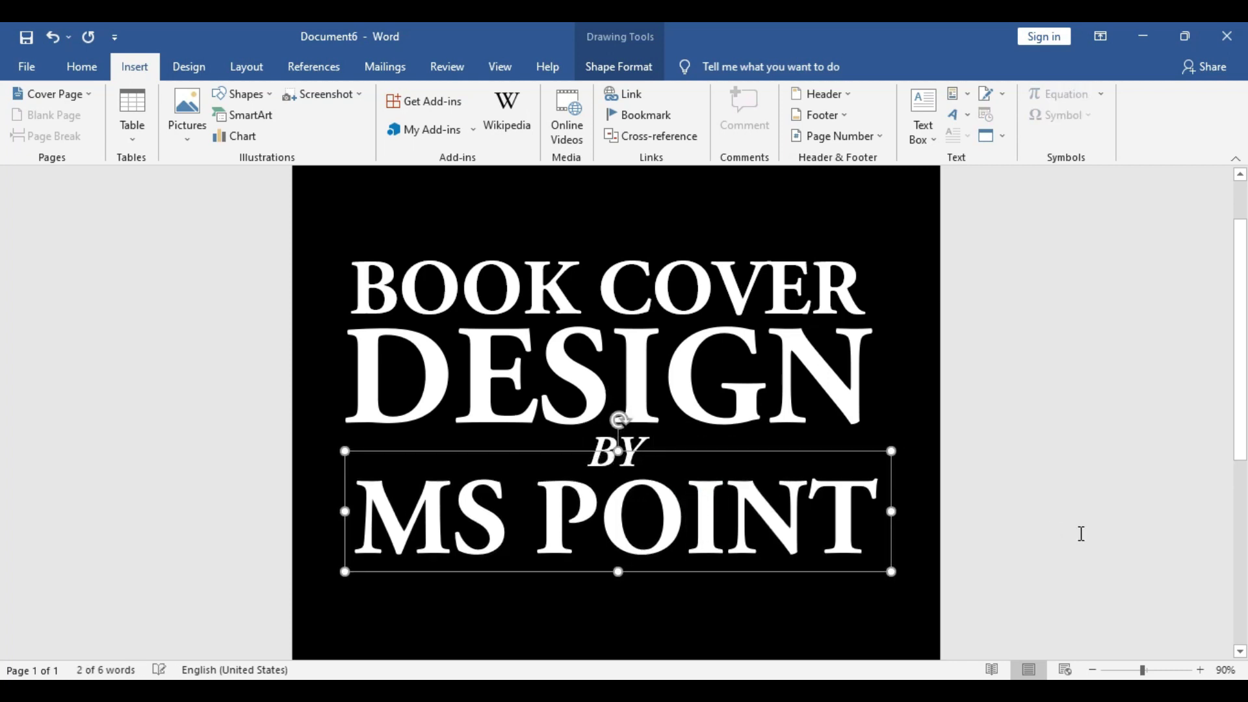
{"action": "left_click", "coordinate": [1034, 404]}
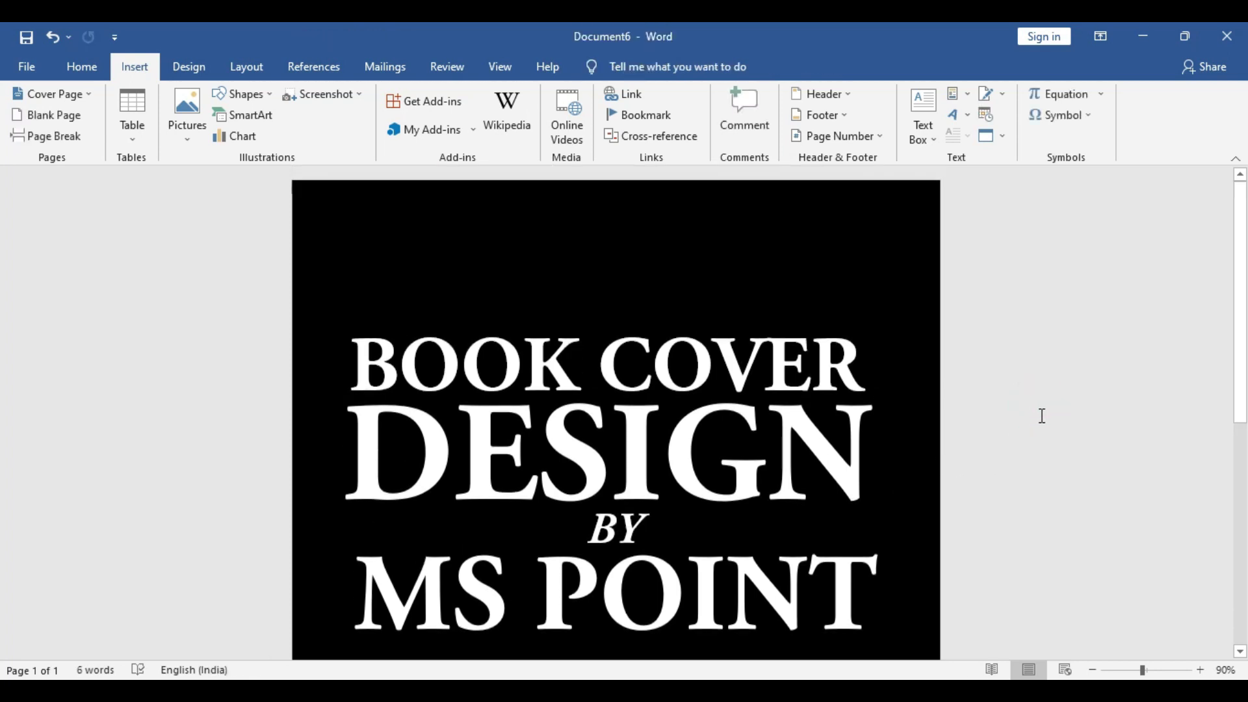
{"action": "scroll", "coordinate": [1026, 409], "scroll_direction": "down", "scroll_amount": 4, "text": "ctrl"}
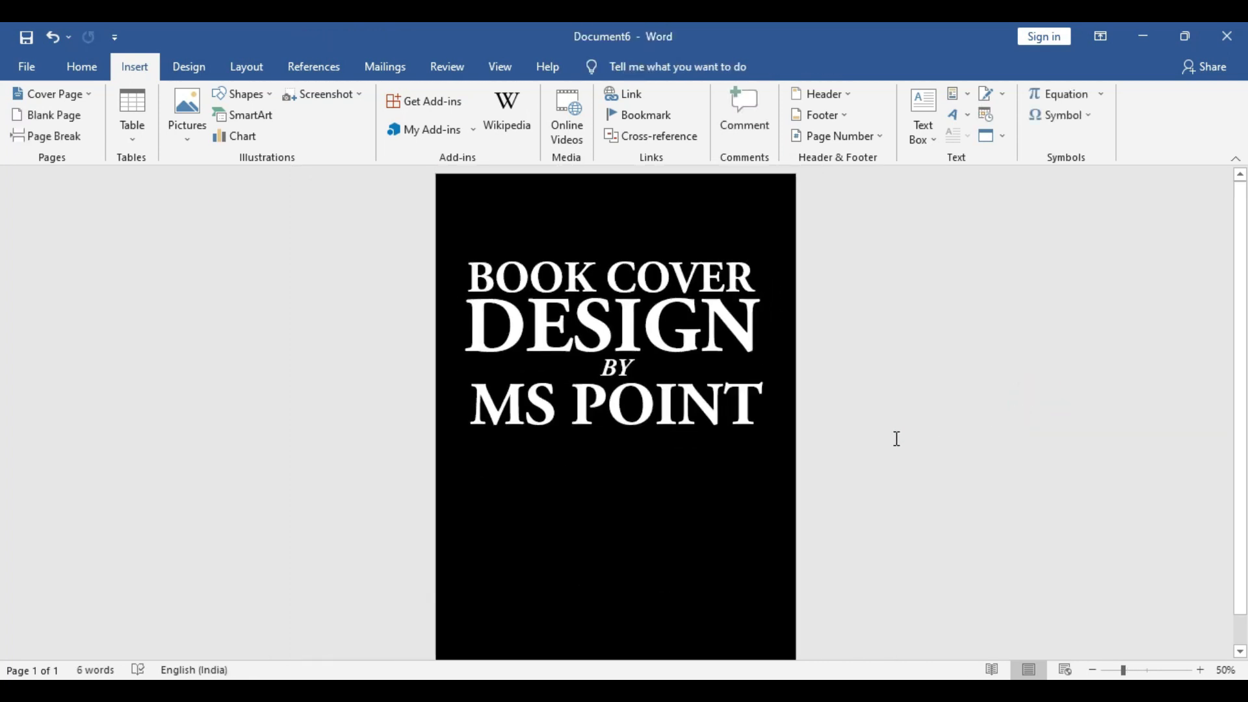
{"action": "scroll", "coordinate": [897, 439], "scroll_direction": "down", "scroll_amount": 1, "text": "ctrl"}
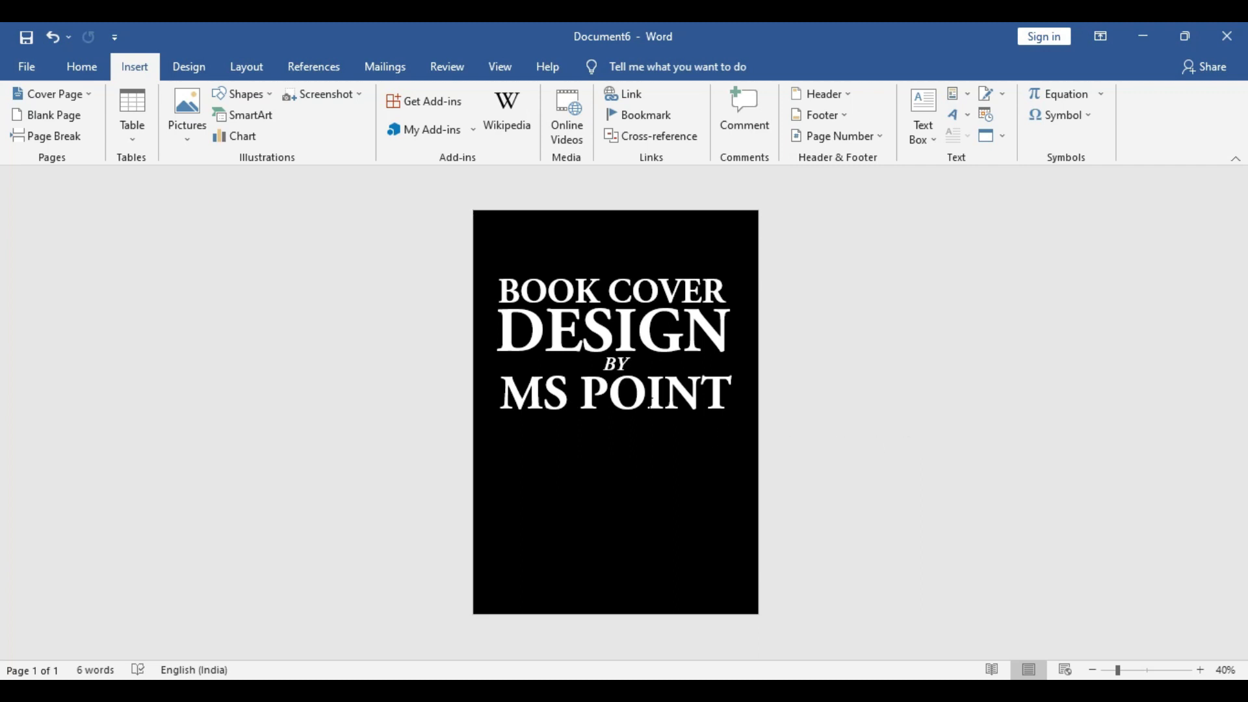
Step: Fine-tune the BOOK COVER text box's vertical position above DESIGN using arrow-key nudges
{"action": "triple_click", "coordinate": [595, 282]}
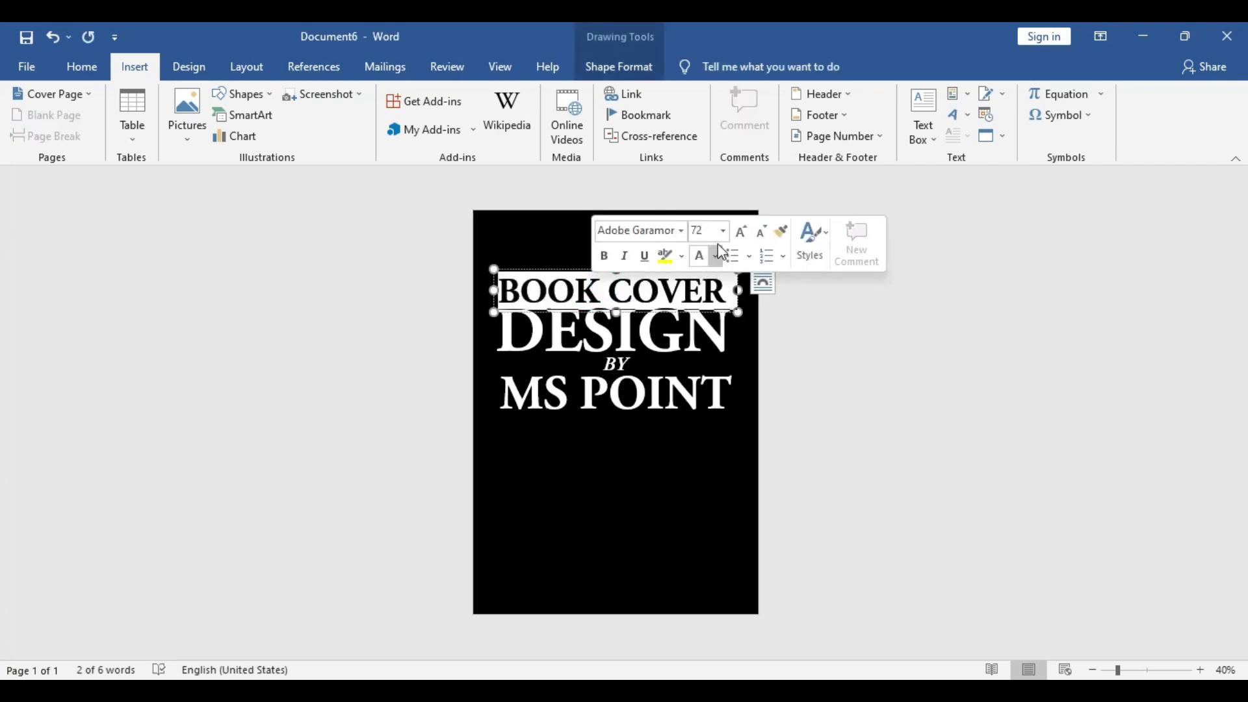
{"action": "left_click", "coordinate": [724, 231]}
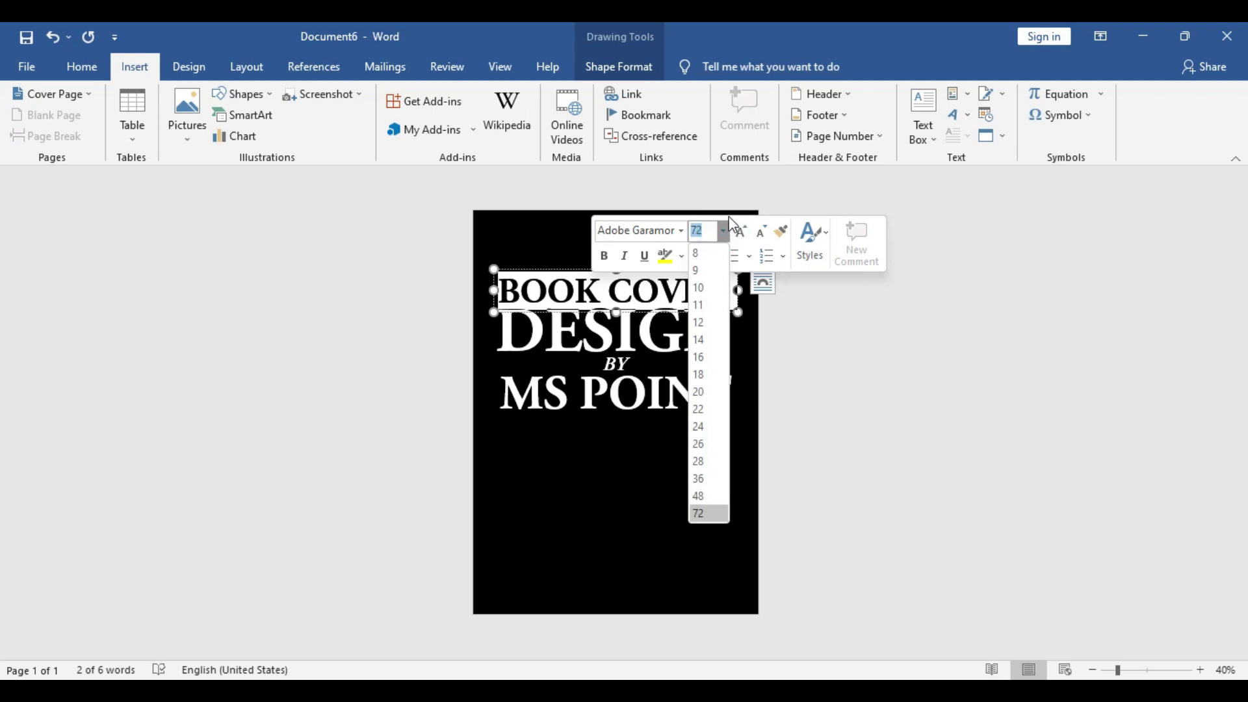
{"action": "left_click", "coordinate": [559, 267]}
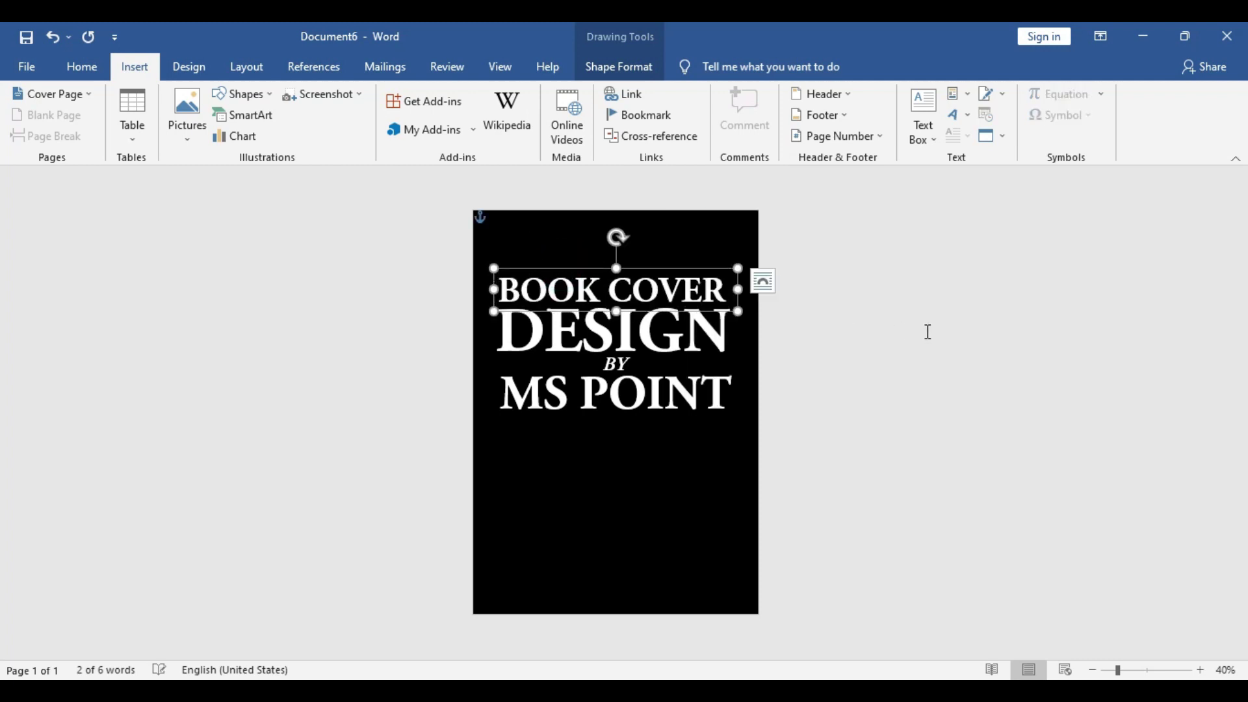
{"action": "key", "text": "Up"}
{"action": "key", "text": "Up"}
{"action": "key", "text": "Up"}
{"action": "key", "text": "Down"}
{"action": "key", "text": "Down"}
{"action": "key", "text": "Down"}
{"action": "key", "text": "Down"}
{"action": "key", "text": "Down"}
{"action": "key", "text": "Down"}
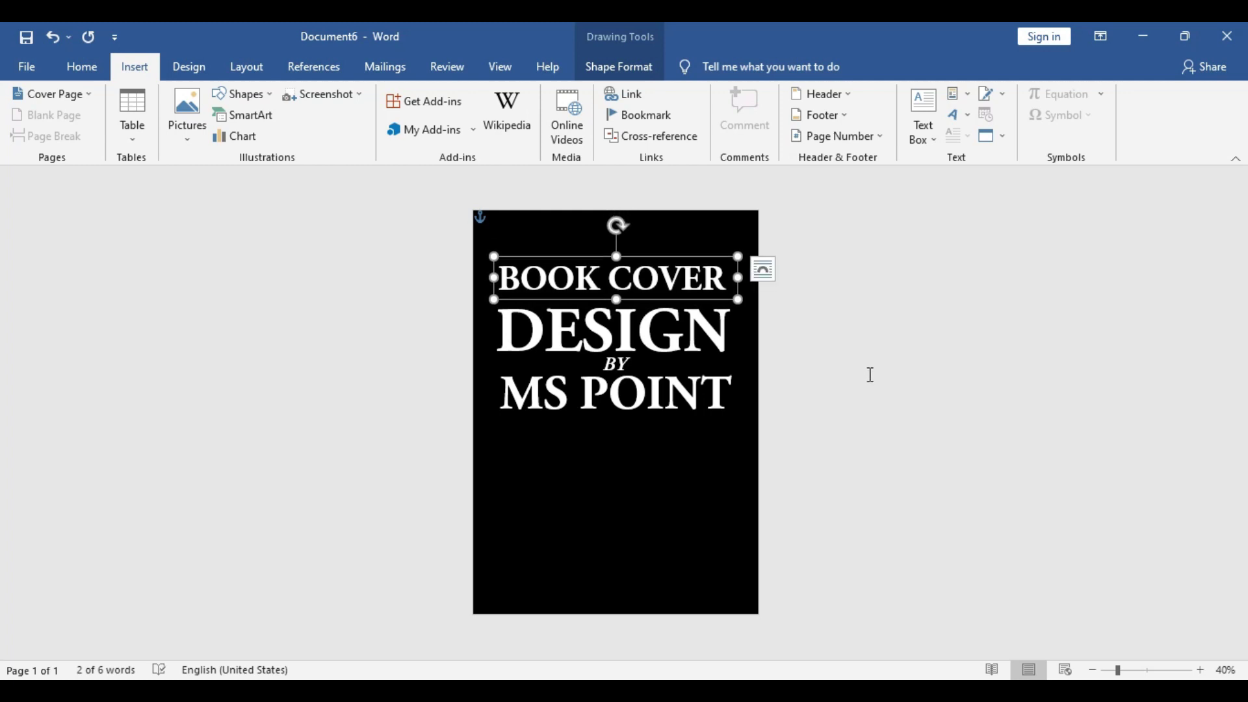
{"action": "key", "text": "Down"}
{"action": "key", "text": "Down"}
{"action": "key", "text": "Down"}
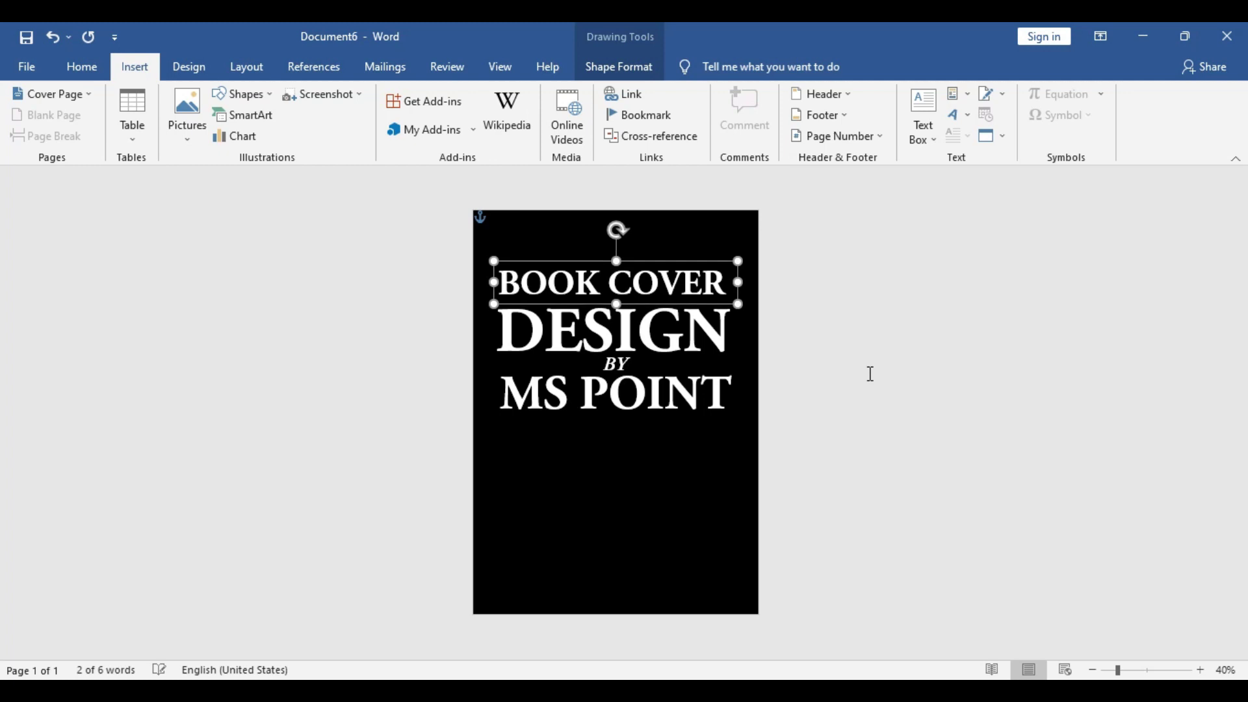
{"action": "key", "text": "Down"}
{"action": "key", "text": "Down"}
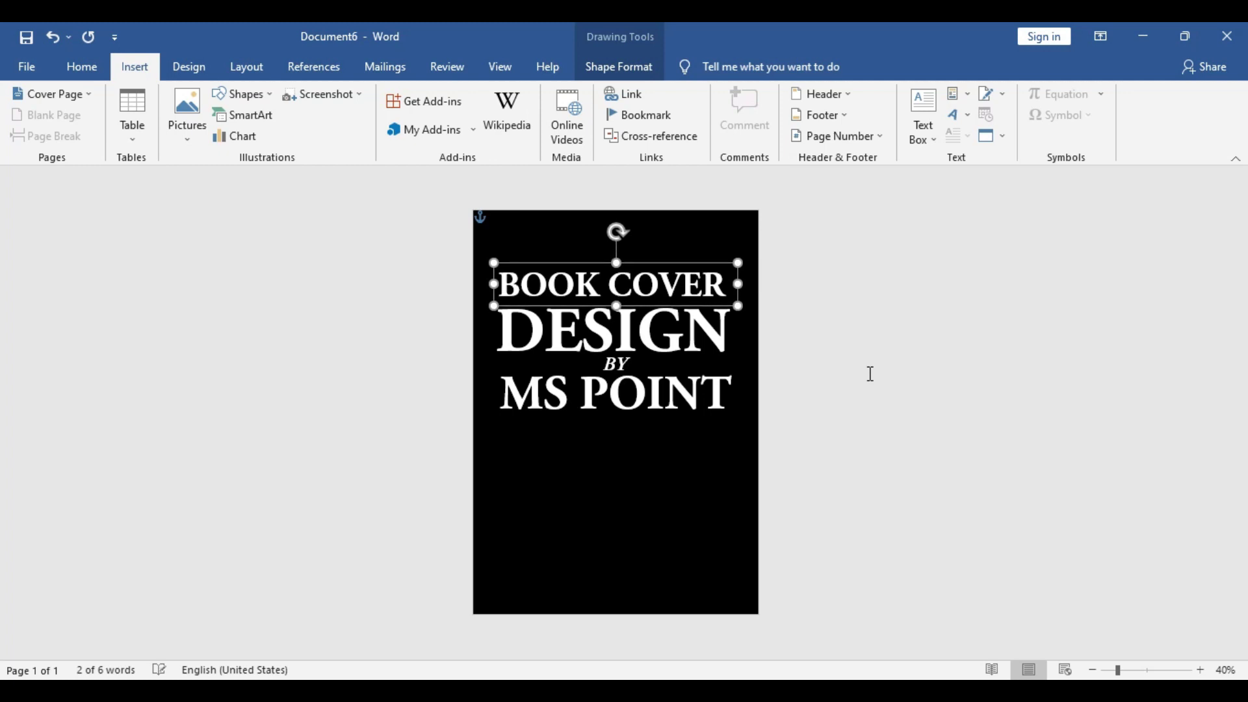
{"action": "key", "text": "Down"}
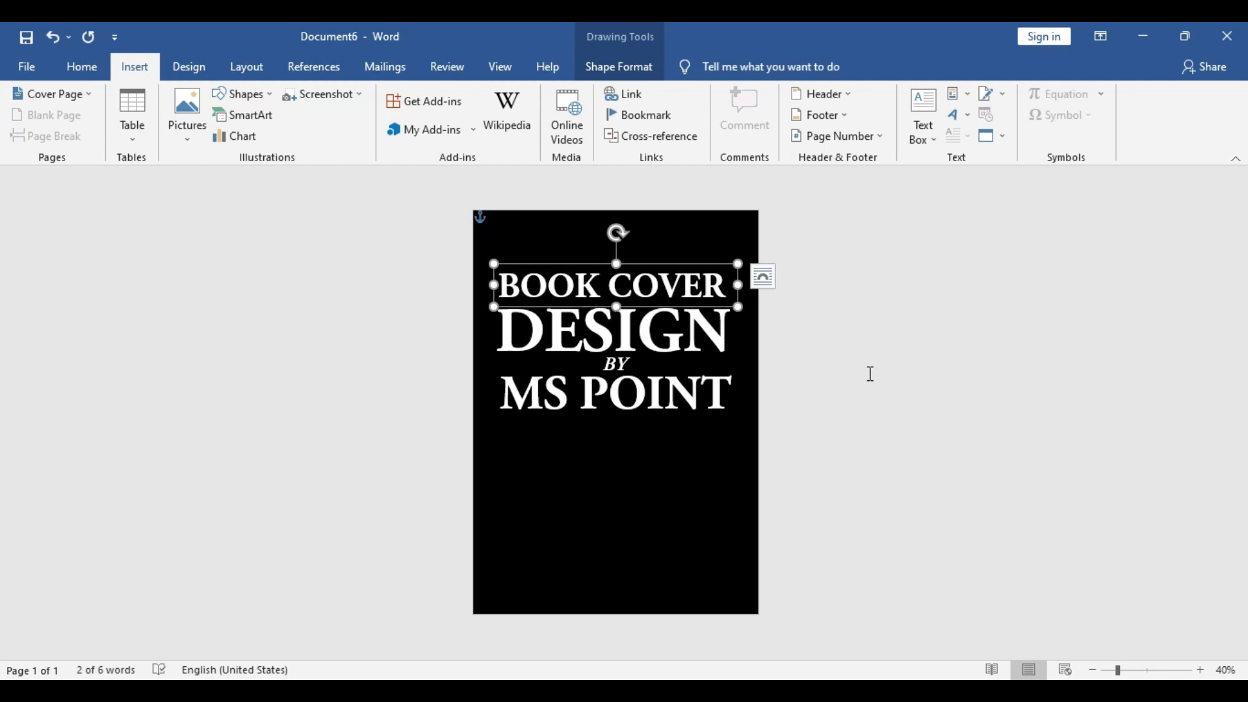
{"action": "left_click", "coordinate": [797, 376]}
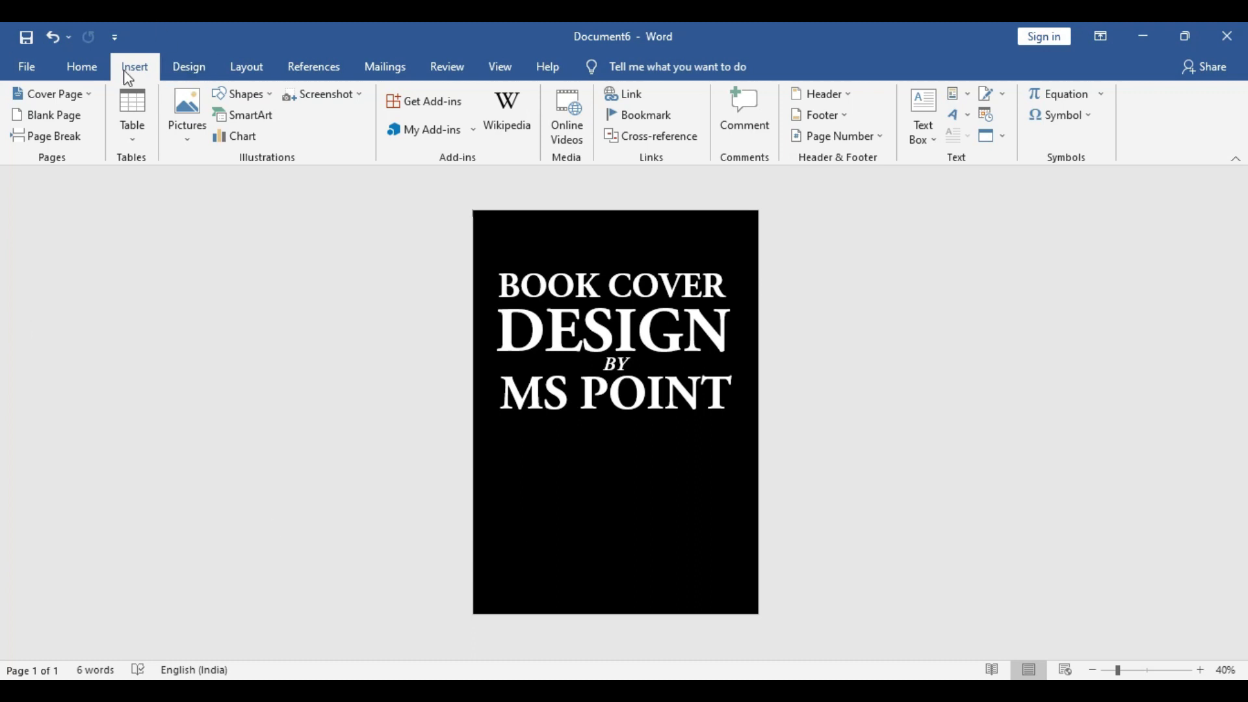
Step: Draw a horizontal line under MS POINT with a 6 pt white outline
{"action": "left_click", "coordinate": [259, 98]}
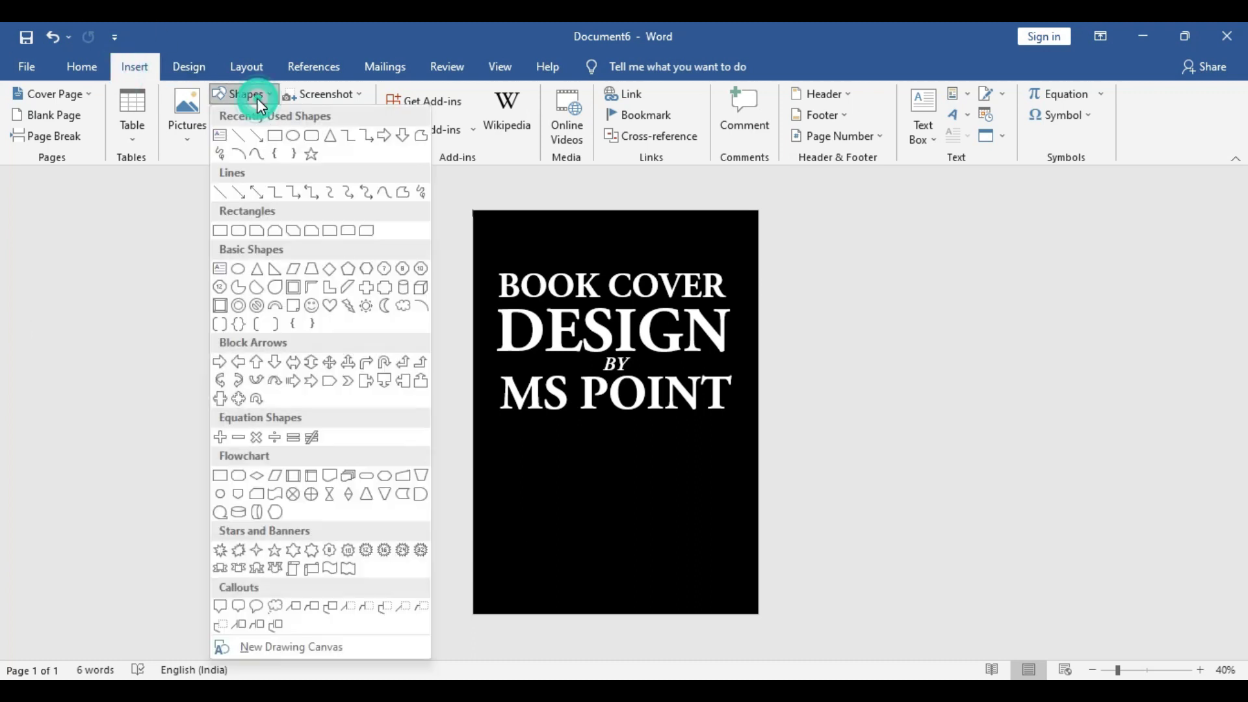
{"action": "left_click", "coordinate": [246, 139]}
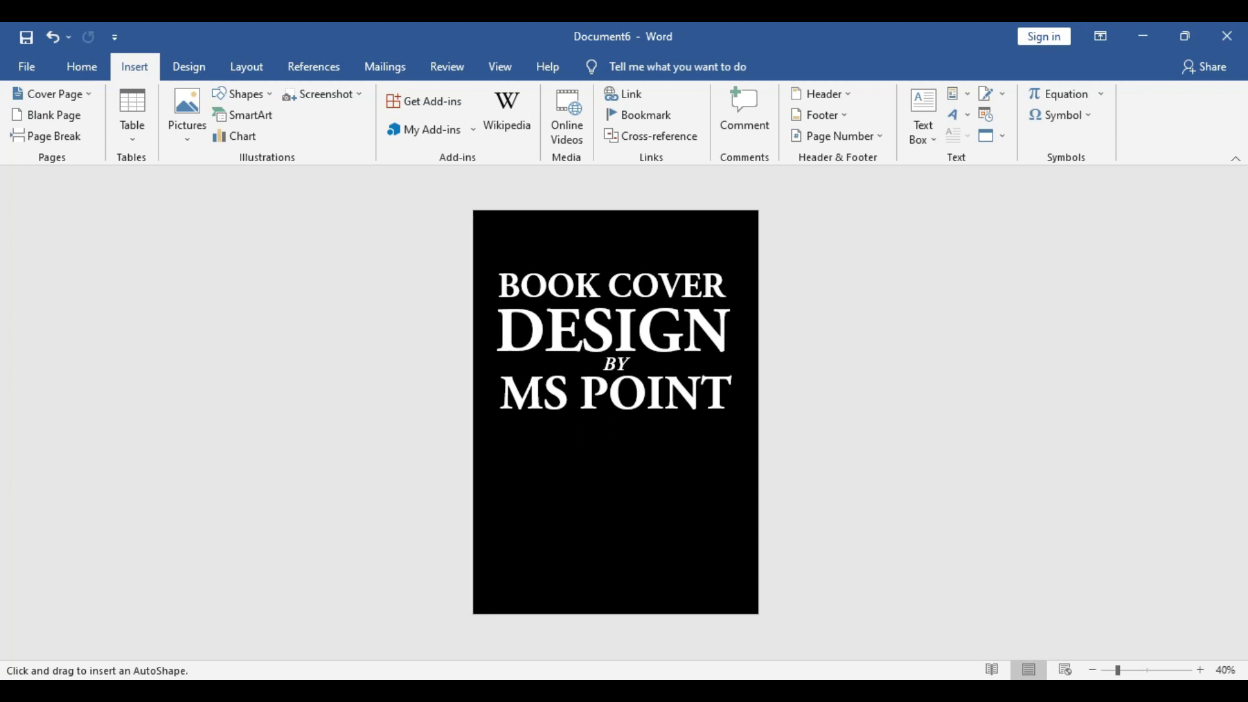
{"action": "left_click_drag", "start_coordinate": [520, 425], "coordinate": [659, 426]}
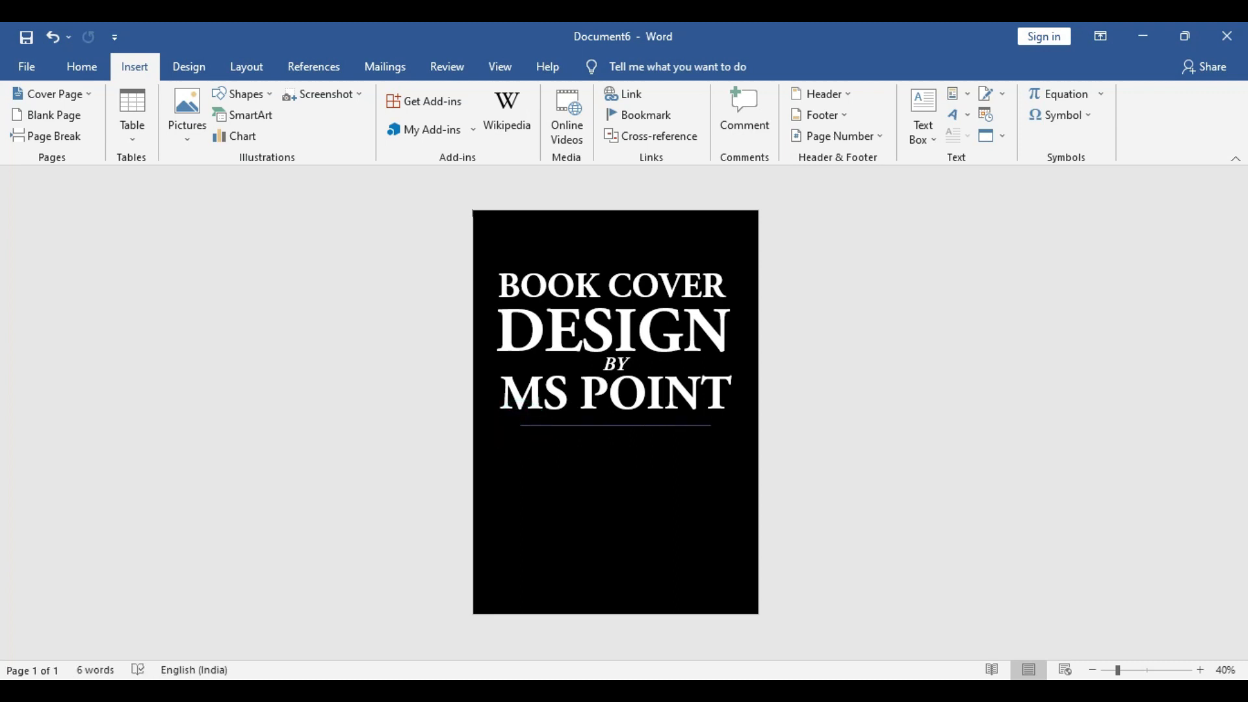
{"action": "left_click", "coordinate": [431, 114]}
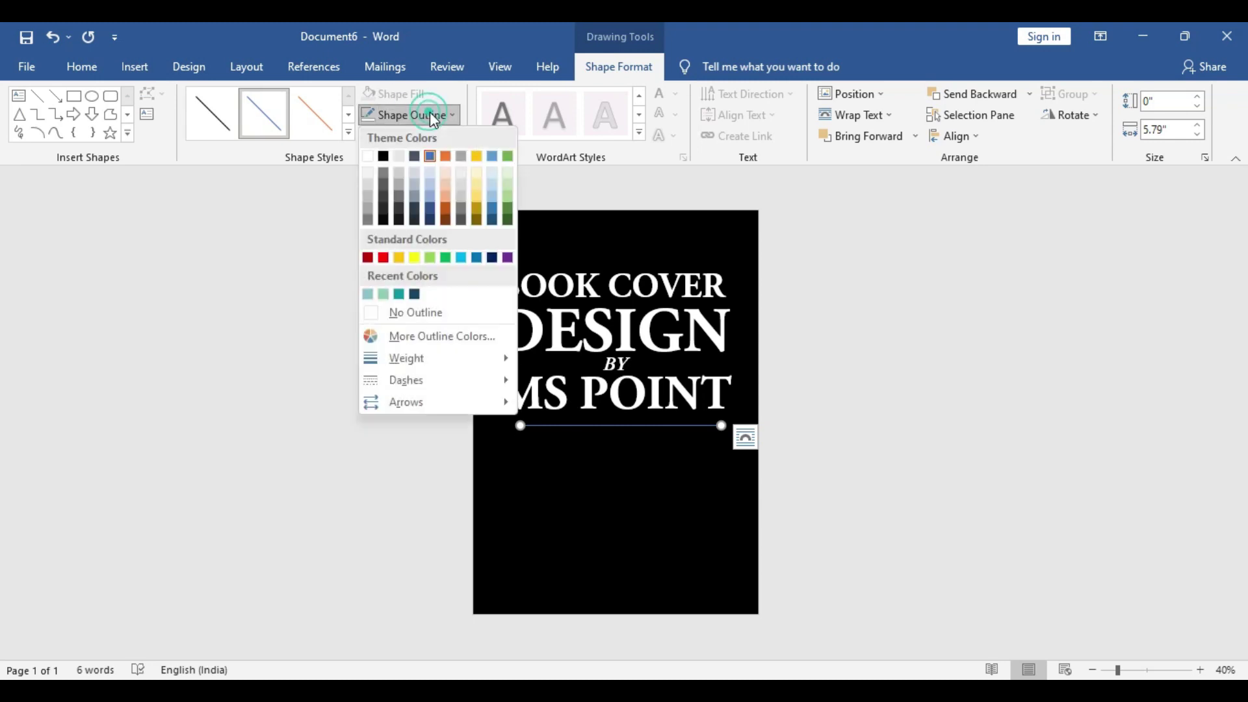
{"action": "left_click", "coordinate": [451, 359]}
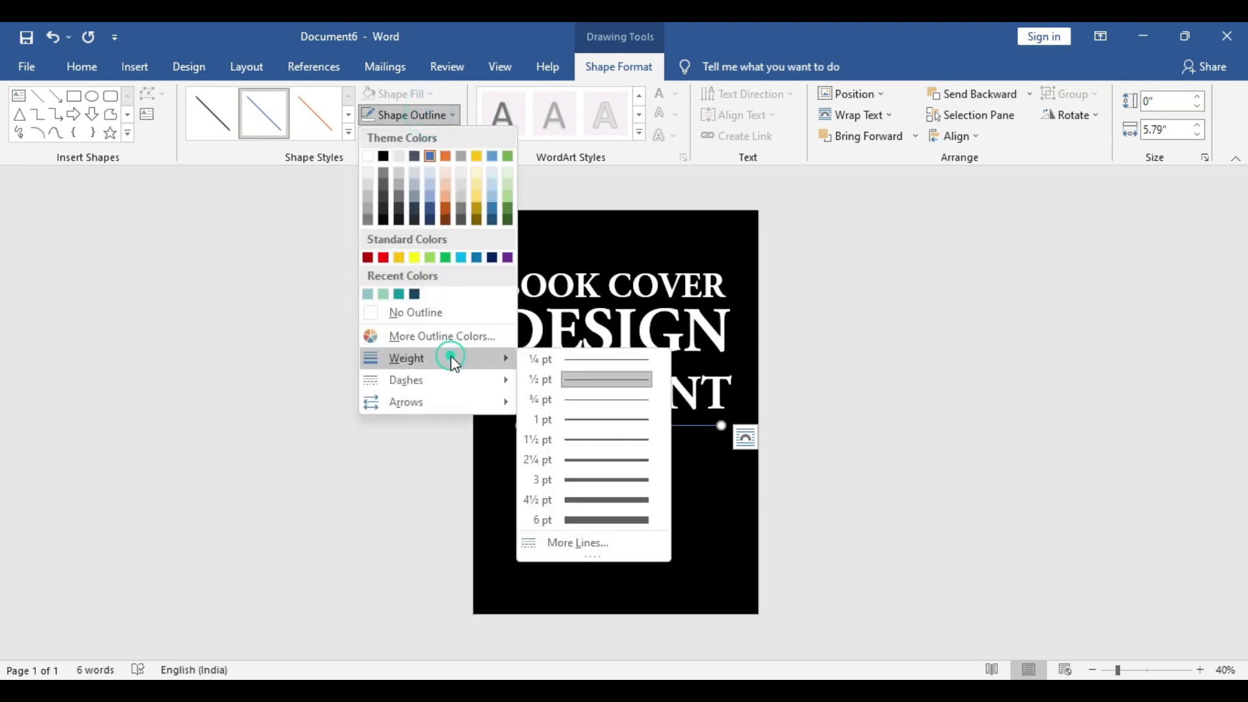
{"action": "left_click", "coordinate": [588, 513]}
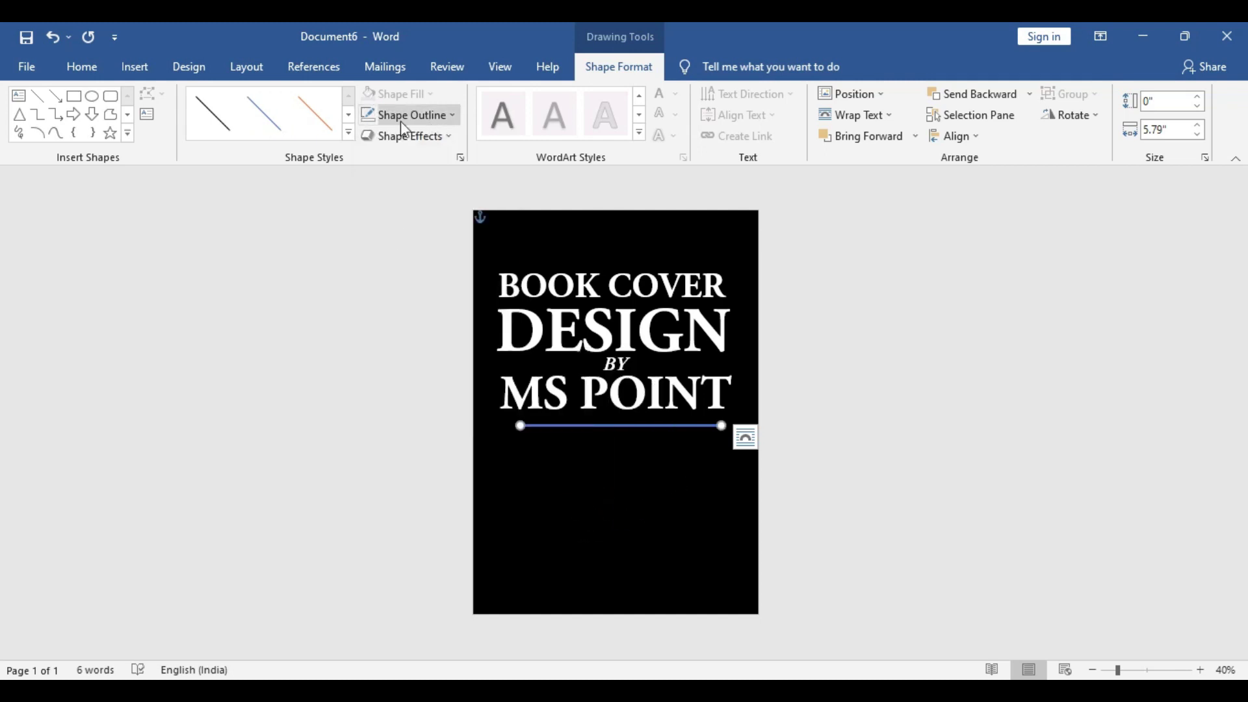
{"action": "left_click", "coordinate": [368, 115]}
{"action": "left_click", "coordinate": [443, 119]}
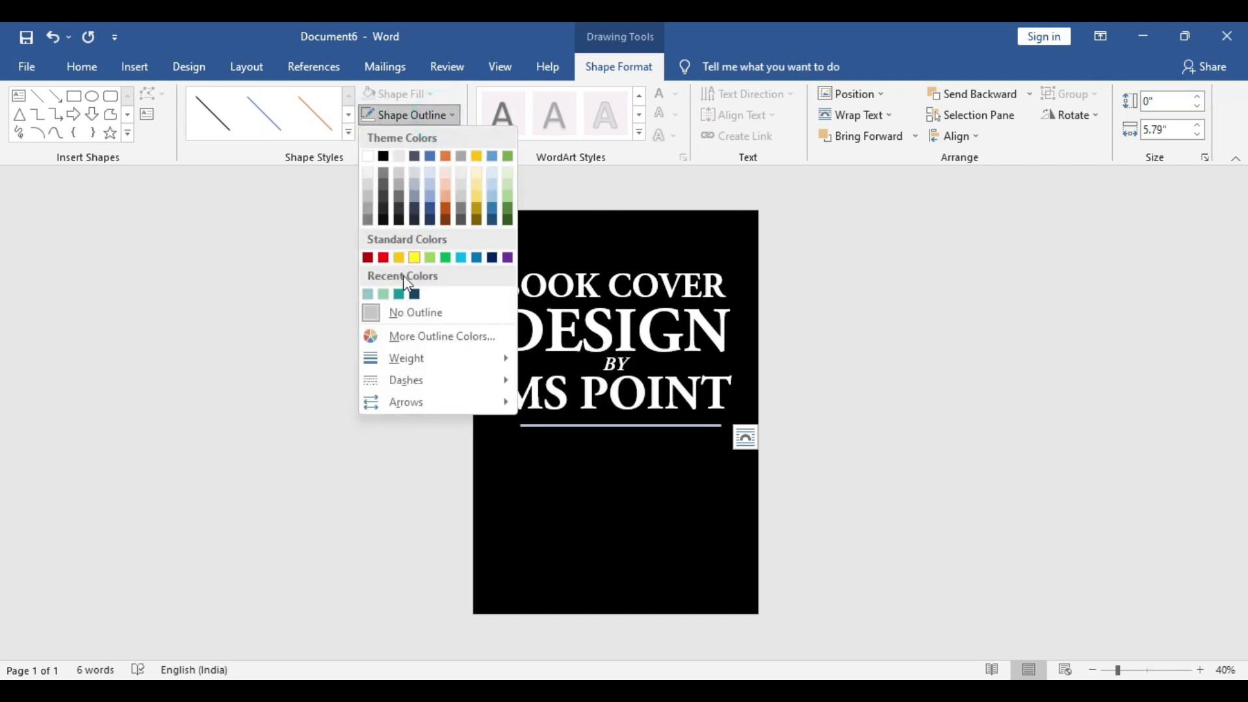
{"action": "left_click", "coordinate": [368, 157]}
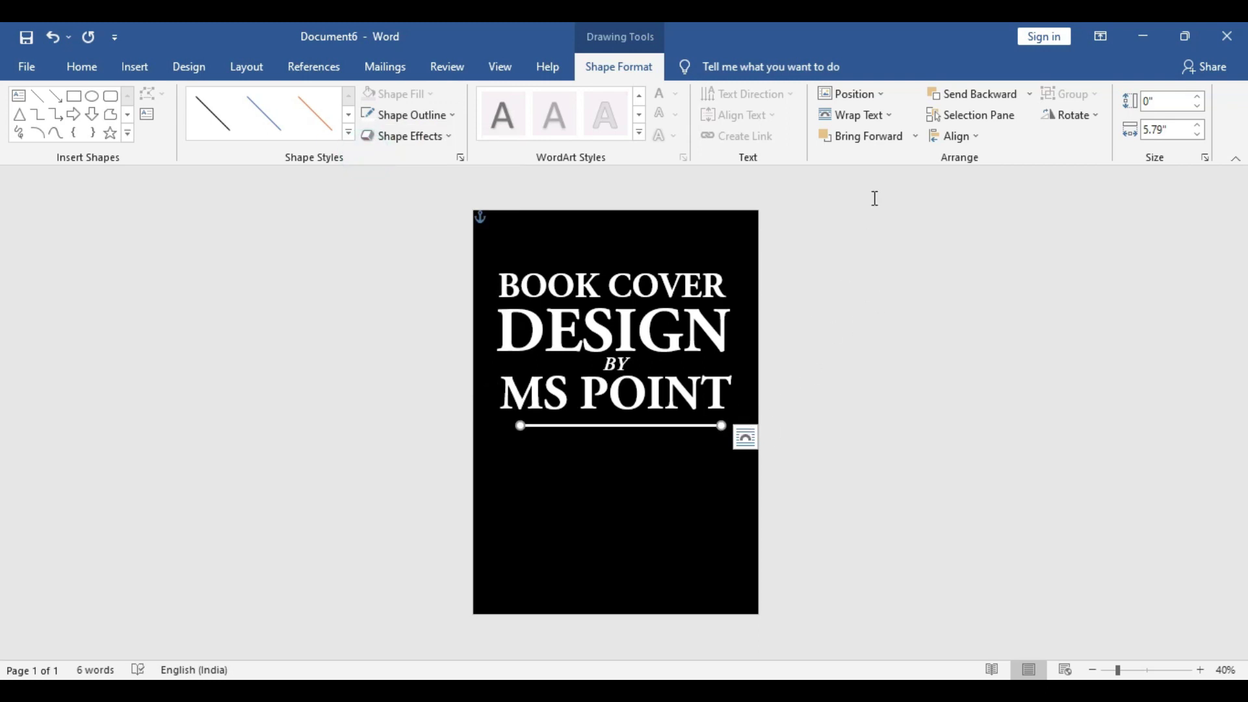
Step: Centre the line horizontally on the page and nudge it up slightly
{"action": "left_click", "coordinate": [977, 139]}
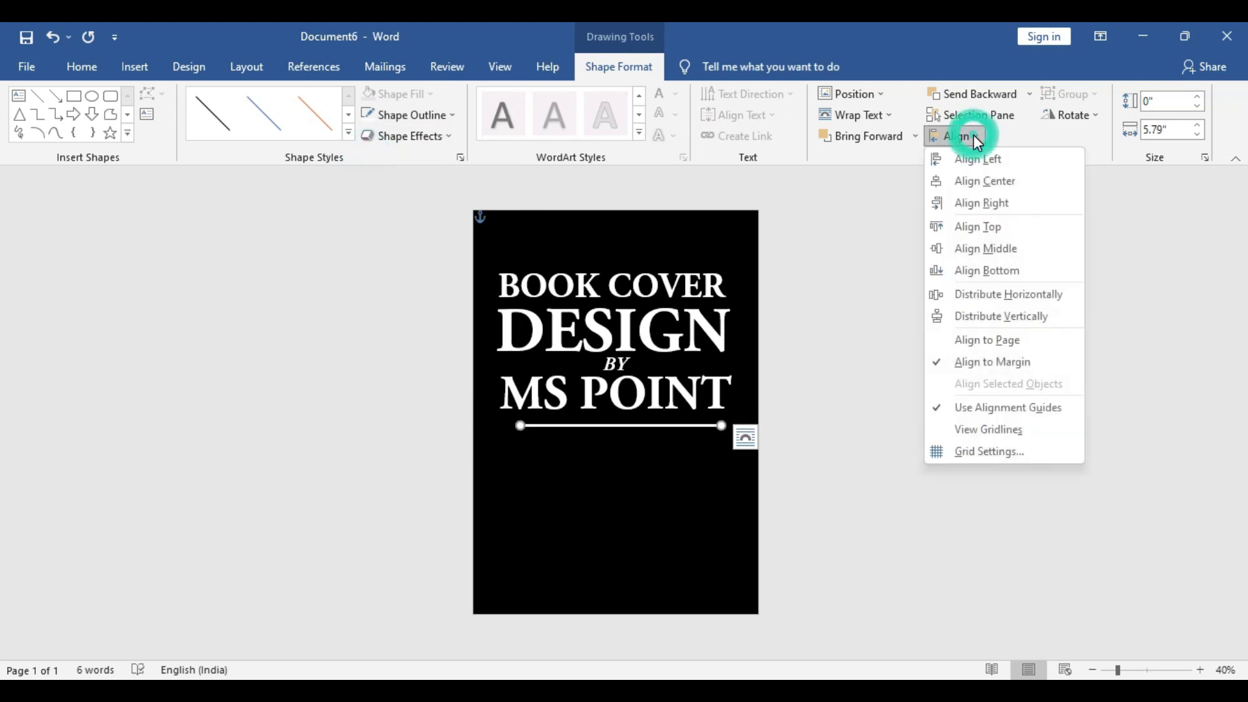
{"action": "left_click", "coordinate": [988, 185]}
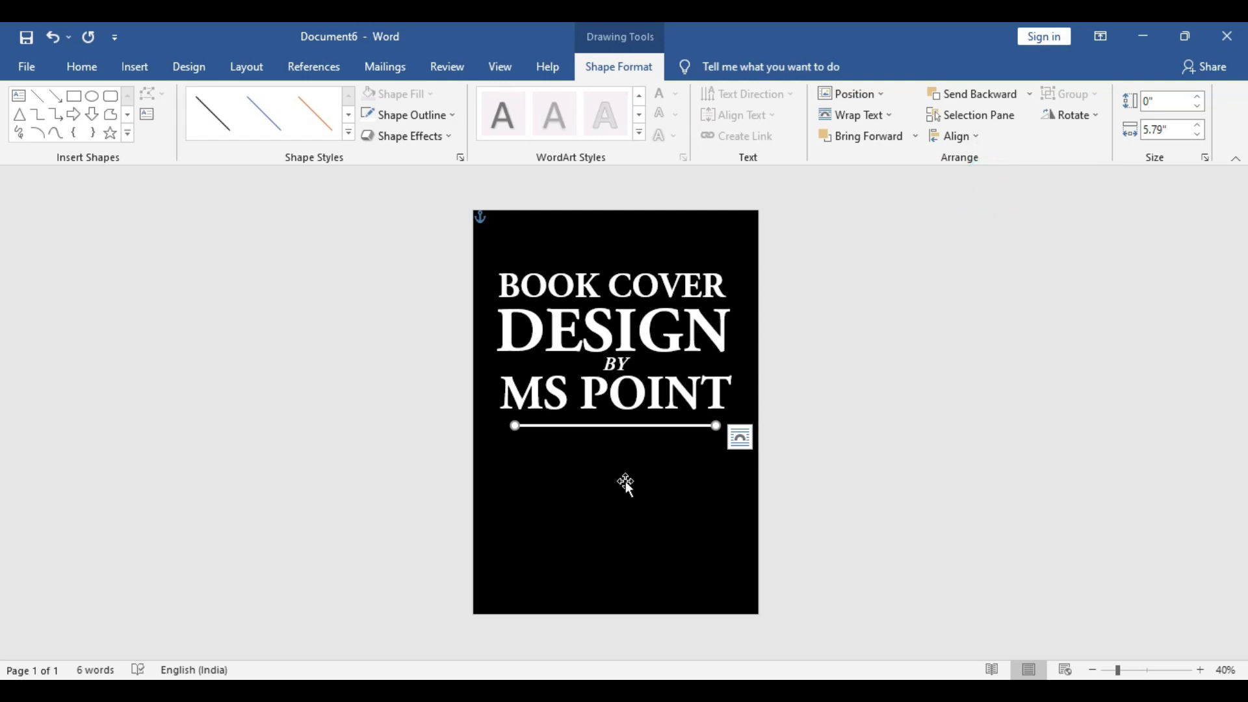
{"action": "key", "text": "Up"}
{"action": "key", "text": "Up"}
{"action": "key", "text": "Up"}
{"action": "key", "text": "Up"}
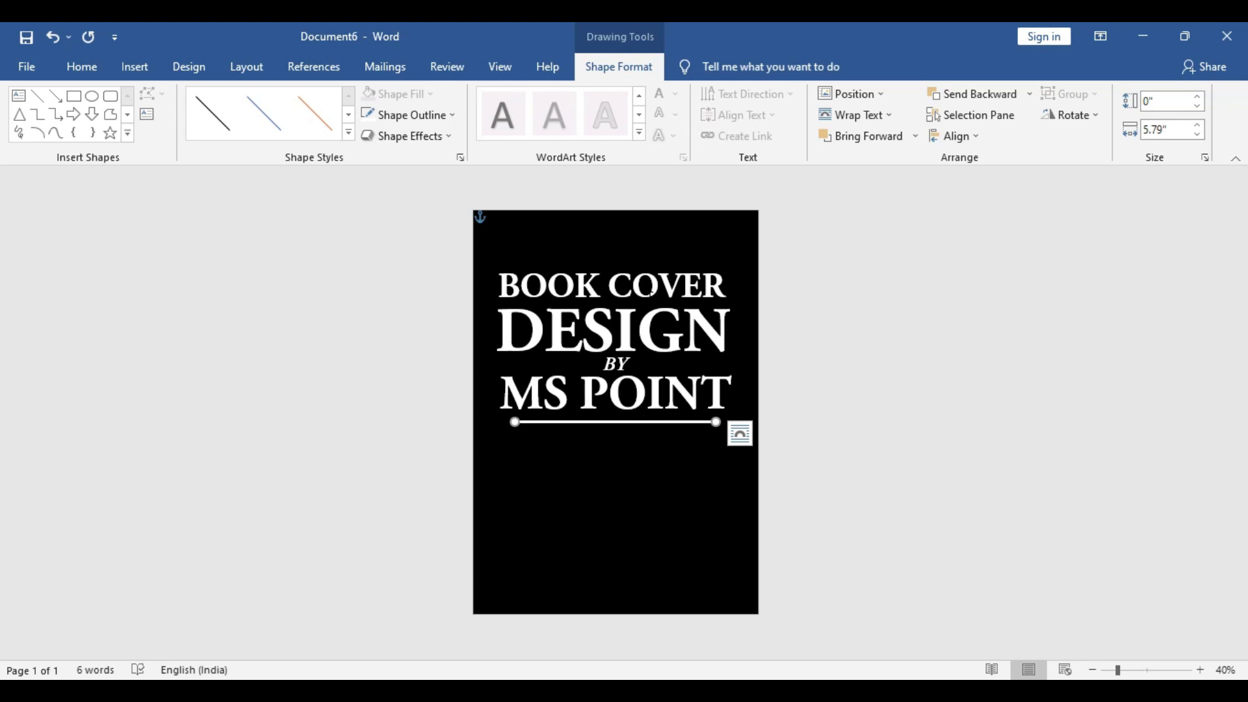
Step: Duplicate the BOOK COVER text box below the white line and set its font size to 30
{"action": "left_click", "coordinate": [669, 266]}
{"action": "key", "text": "ctrl+c"}
{"action": "key", "text": "ctrl+v"}
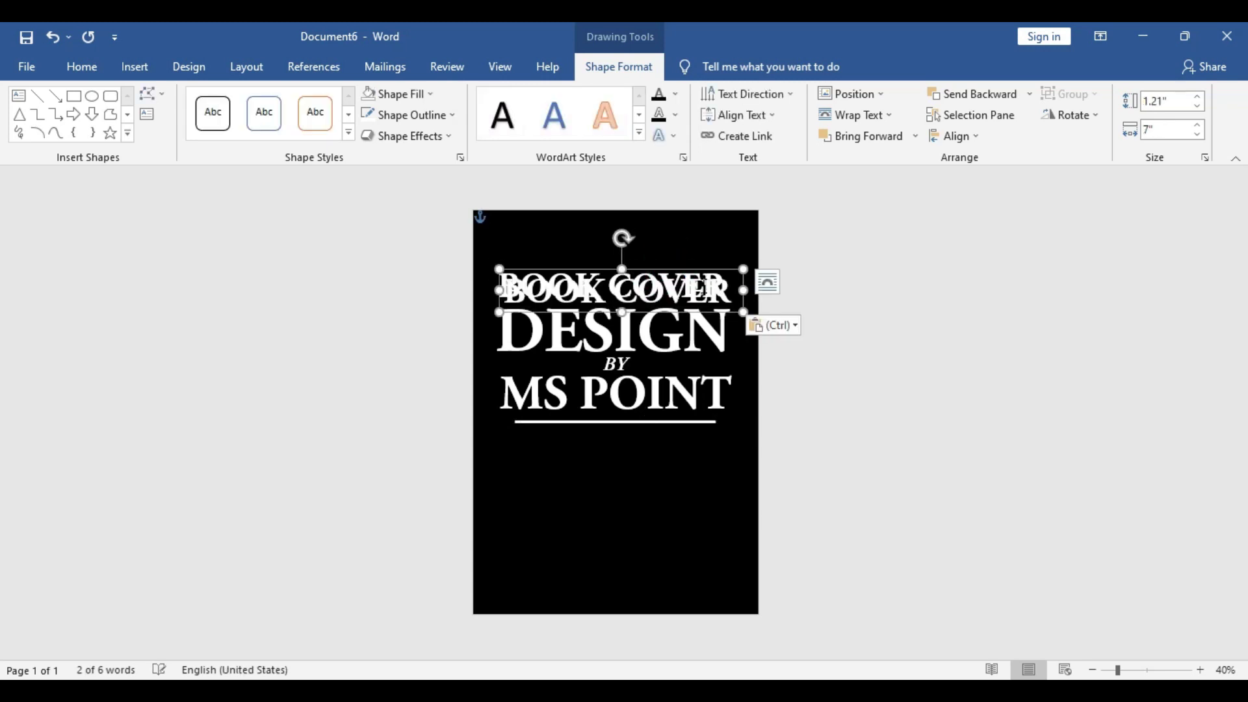
{"action": "left_click_drag", "start_coordinate": [704, 271], "coordinate": [699, 438]}
{"action": "triple_click", "coordinate": [699, 438]}
{"action": "left_click", "coordinate": [801, 406]}
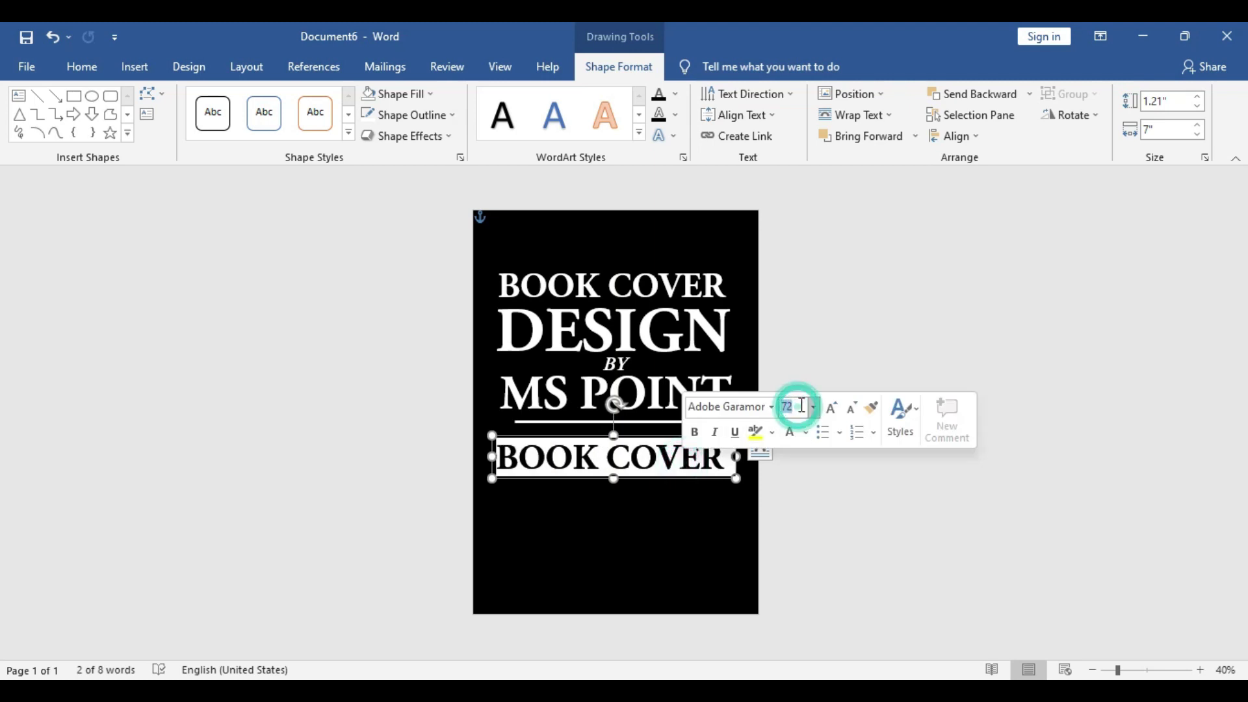
{"action": "type", "text": "40"}
{"action": "key", "text": "Return"}
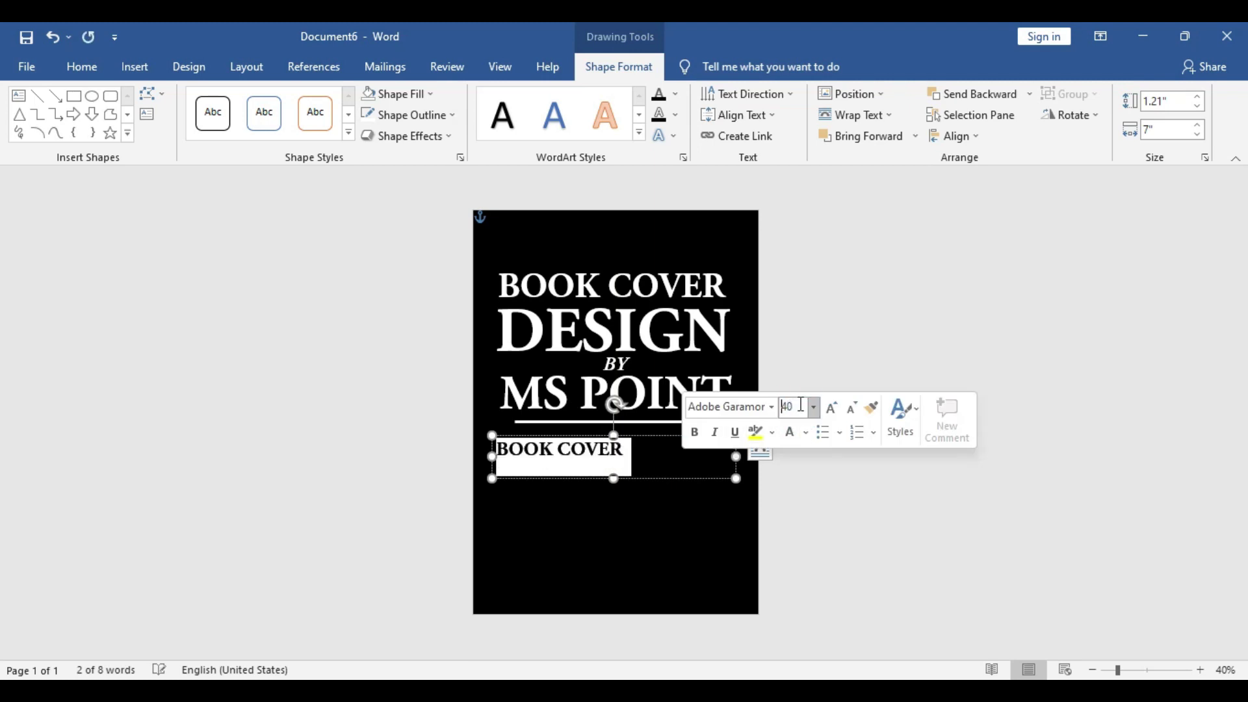
{"action": "double_click", "coordinate": [790, 406]}
{"action": "type", "text": "30"}
{"action": "key", "text": "Return"}
Step: Retype the duplicate's text as the two-line tagline 'CREATE BOOK COVERS THAT CAPTIVATE READER'
{"action": "left_click", "coordinate": [606, 450]}
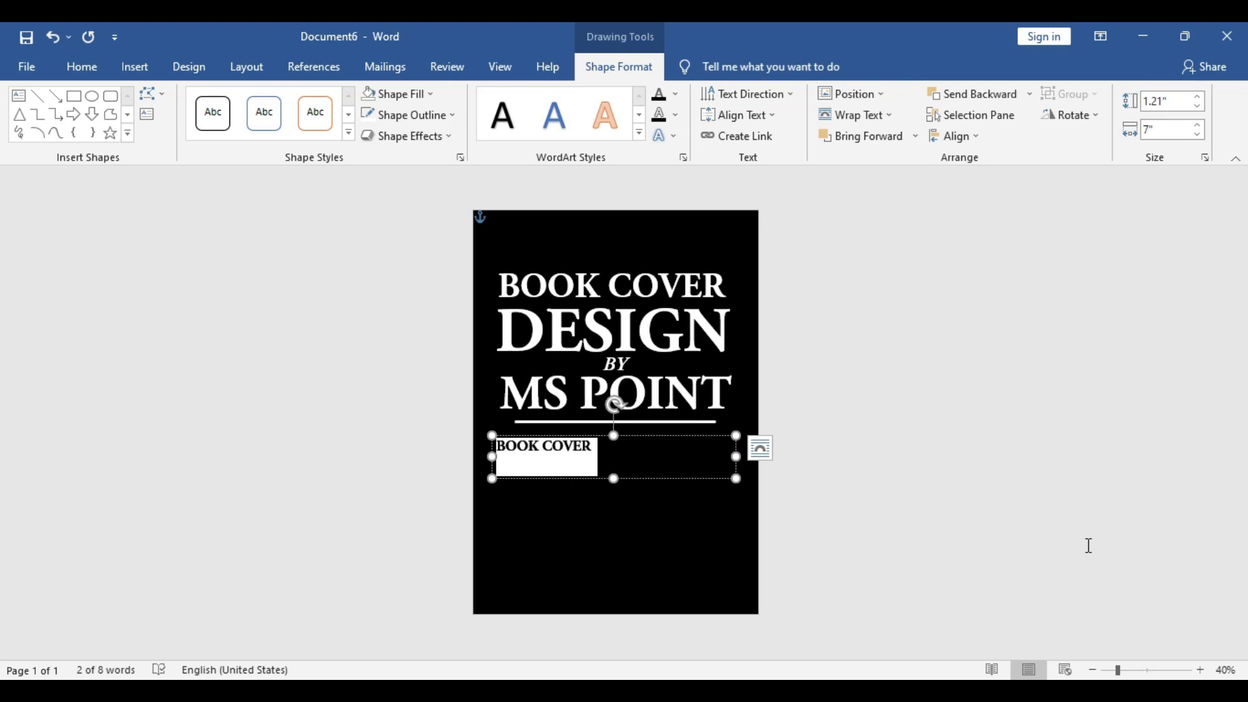
{"action": "type", "text": "q"}
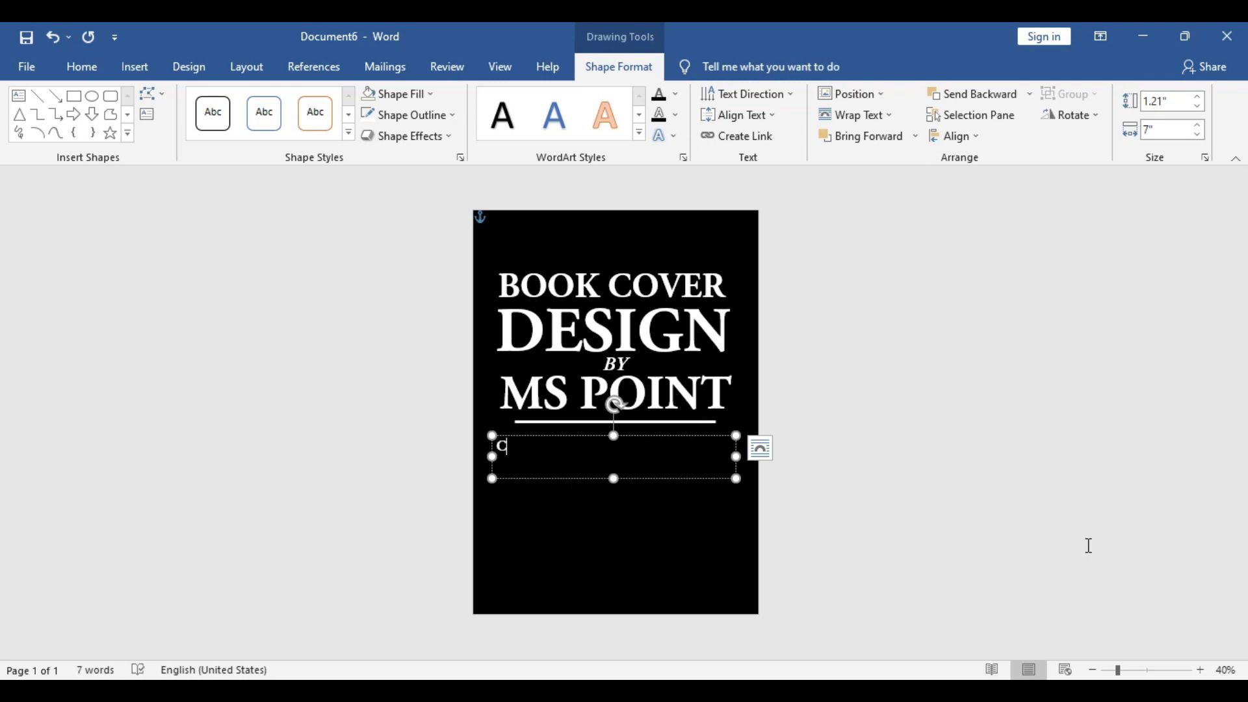
{"action": "type", "text": "RE"}
{"action": "type", "text": "ATE "}
{"action": "type", "text": "BOOK COVERS THAT"}
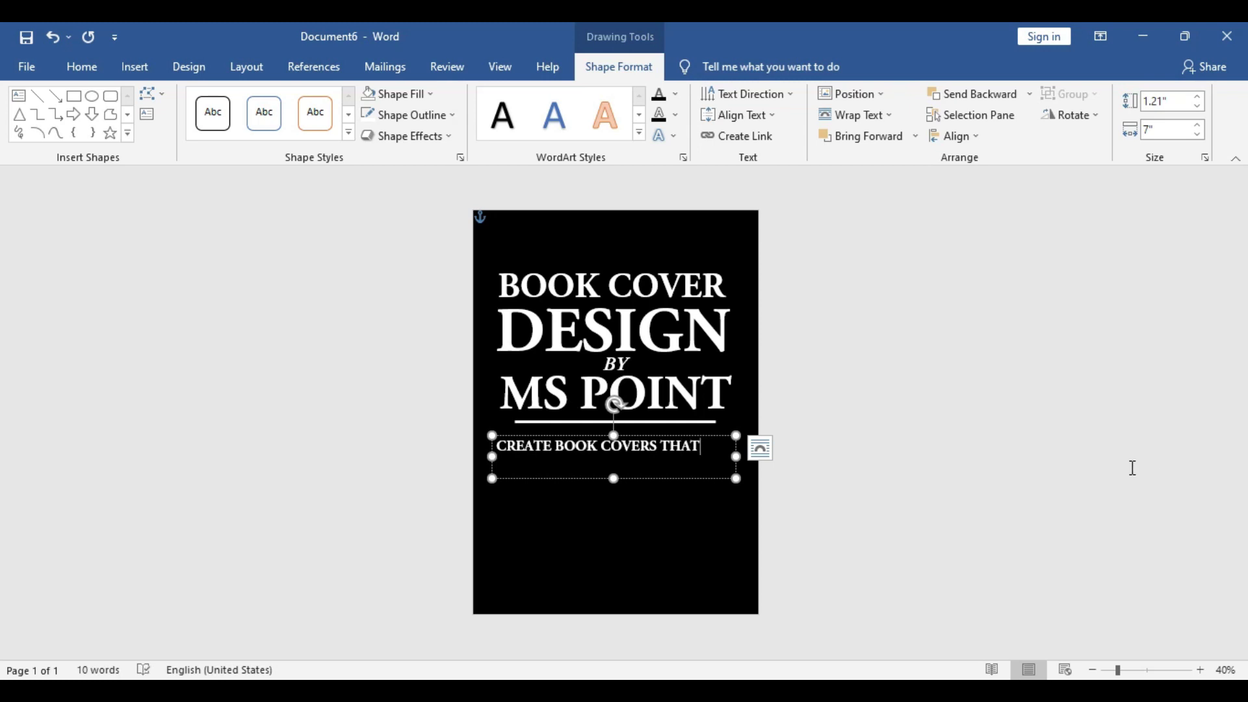
{"action": "key", "text": "Return"}
{"action": "type", "text": "TIVATE READER"}
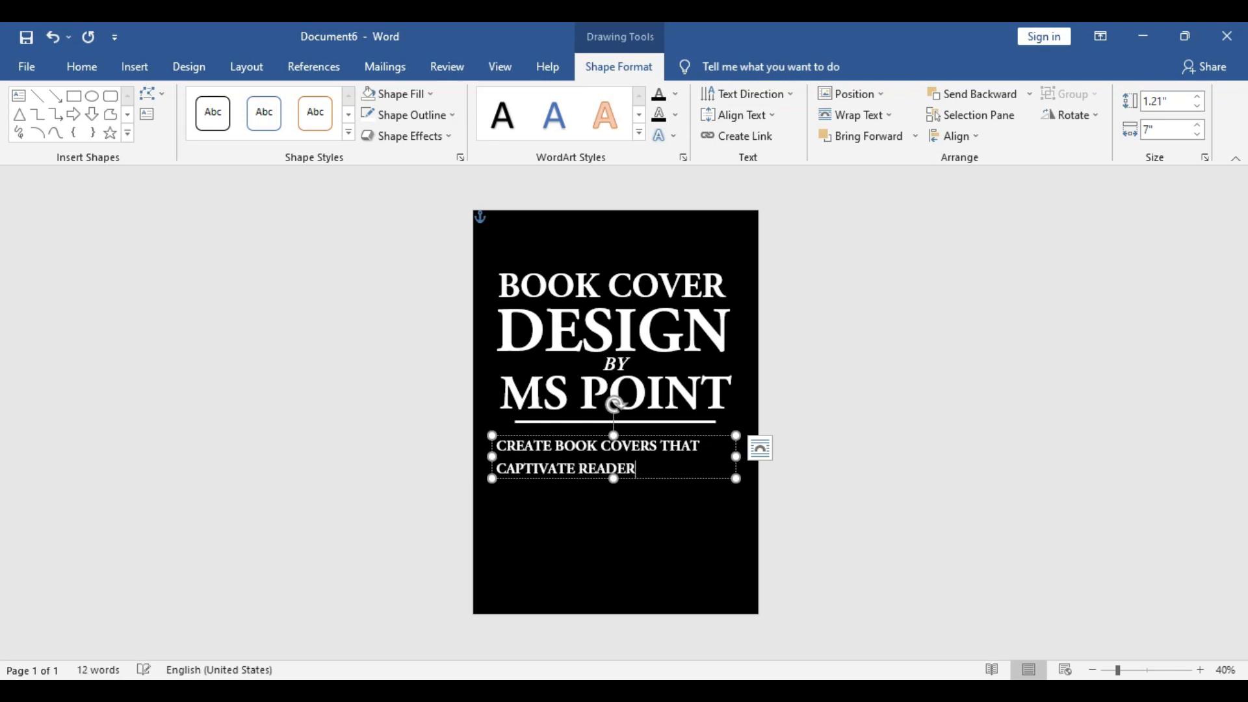
Step: Centre the tagline text and set its font to Mangal (Headings)
{"action": "triple_click", "coordinate": [650, 468]}
{"action": "left_click", "coordinate": [82, 67]}
{"action": "left_click", "coordinate": [460, 128]}
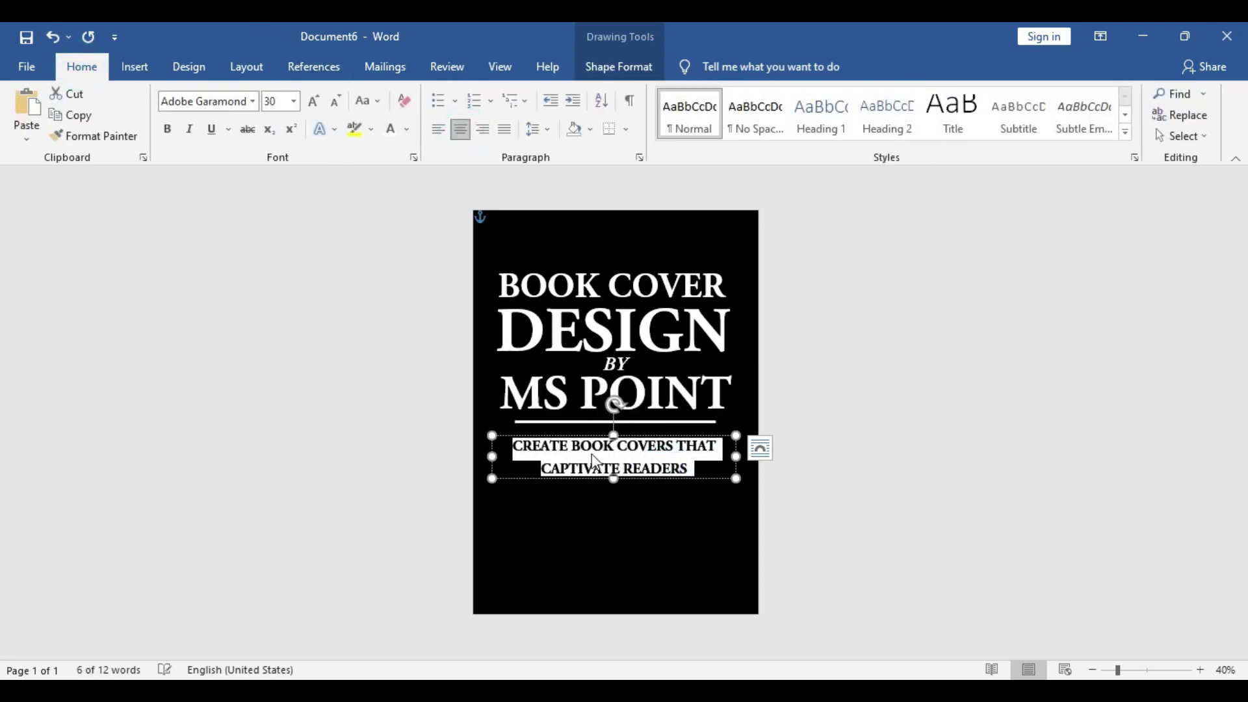
{"action": "right_click", "coordinate": [656, 466]}
{"action": "left_click", "coordinate": [742, 481]}
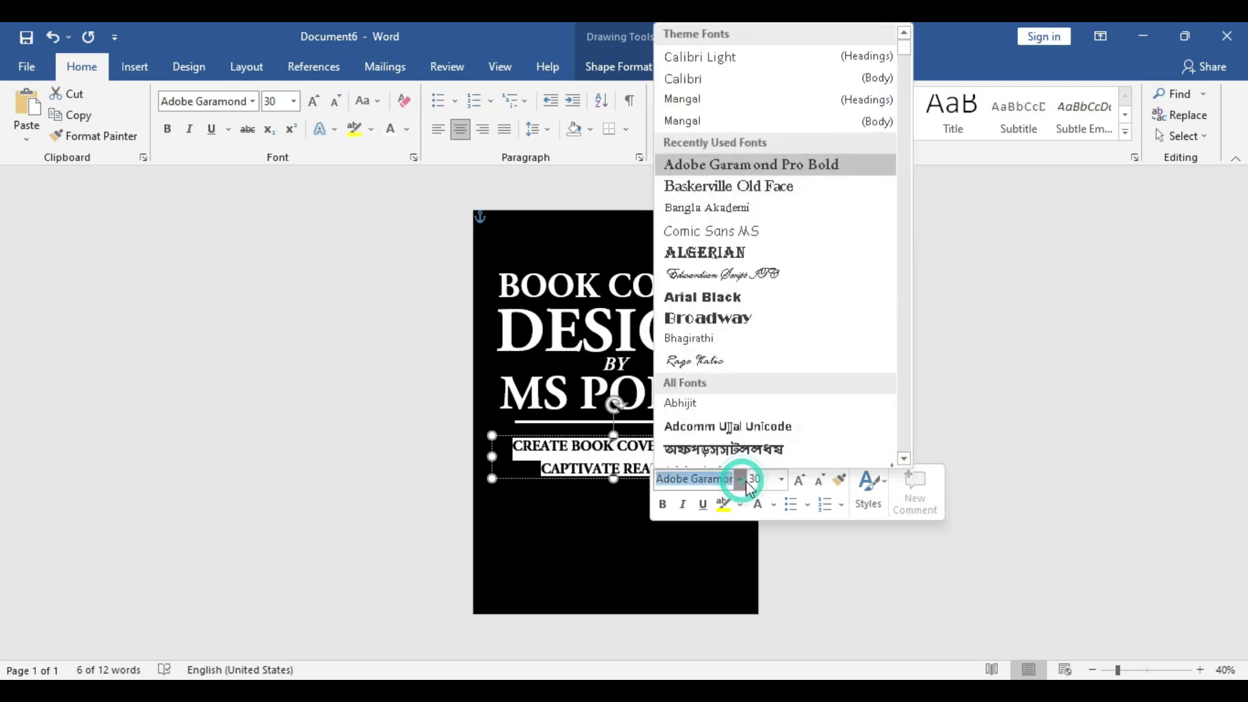
{"action": "left_click", "coordinate": [716, 112]}
{"action": "left_click_drag", "start_coordinate": [613, 474], "coordinate": [613, 498]}
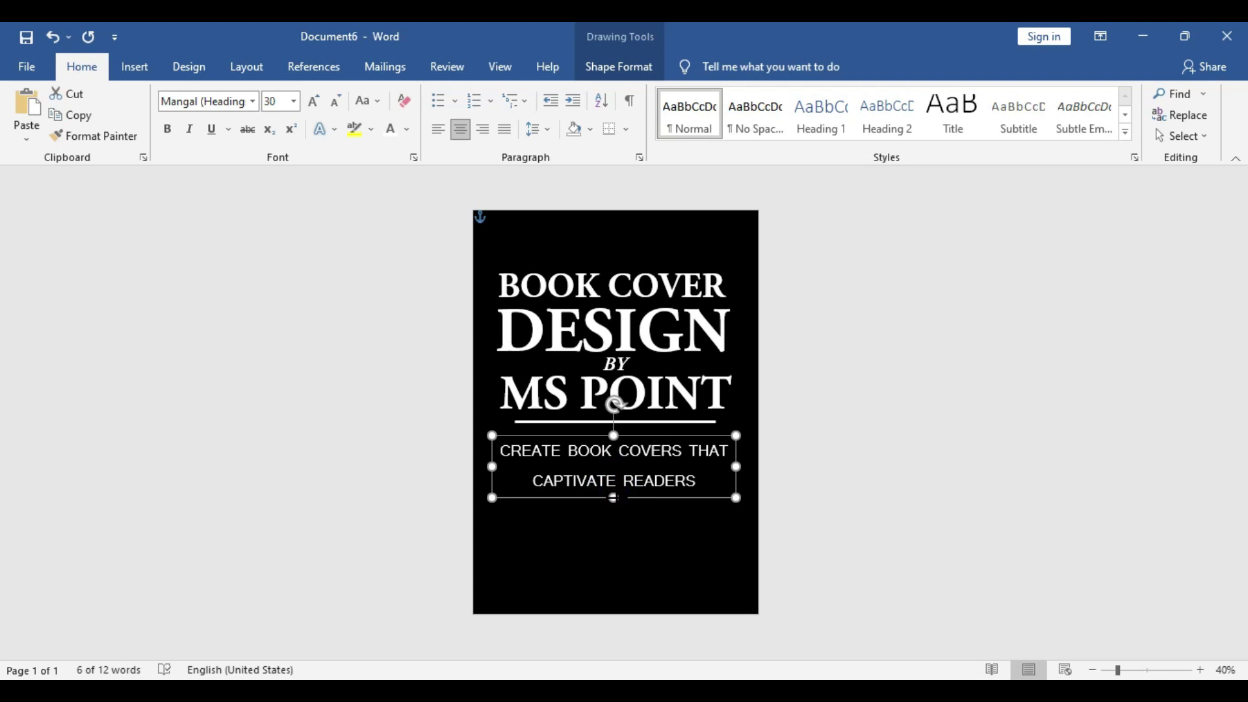
{"action": "left_click_drag", "start_coordinate": [701, 483], "coordinate": [500, 449]}
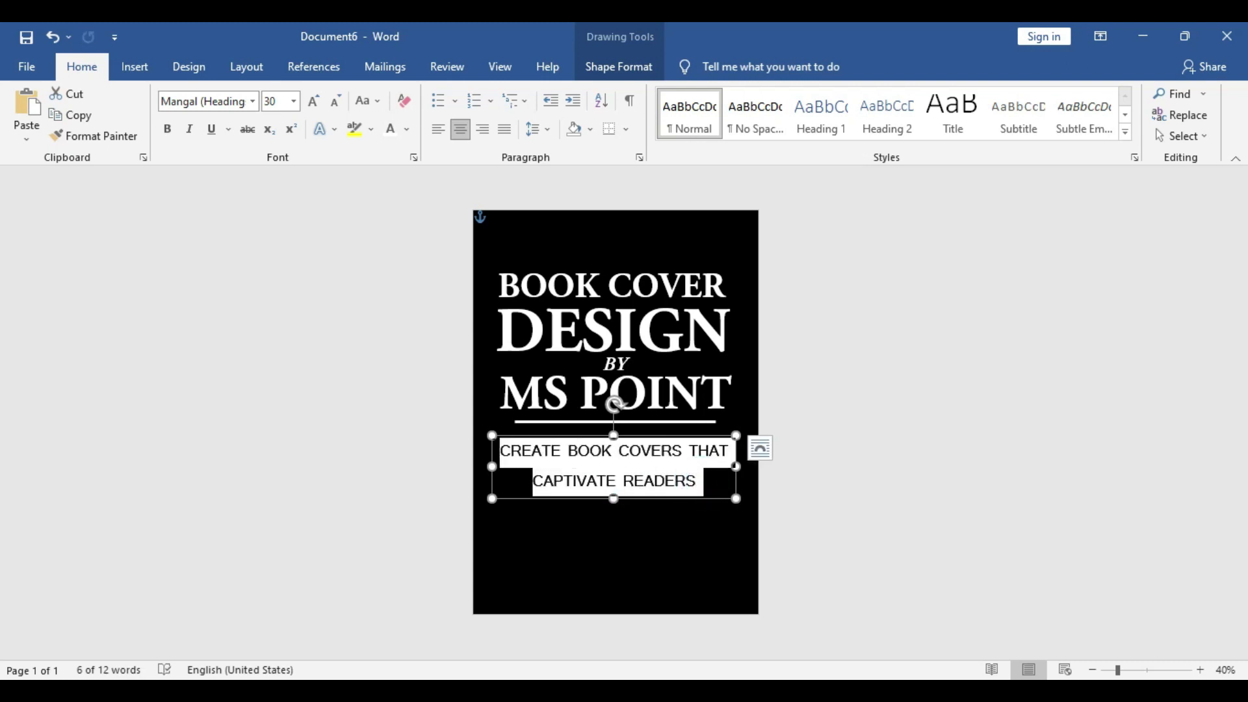
Step: Set the tagline's line spacing to Multiple 0.75 and shorten its text box to fit
{"action": "left_click", "coordinate": [641, 158]}
{"action": "double_click", "coordinate": [777, 387]}
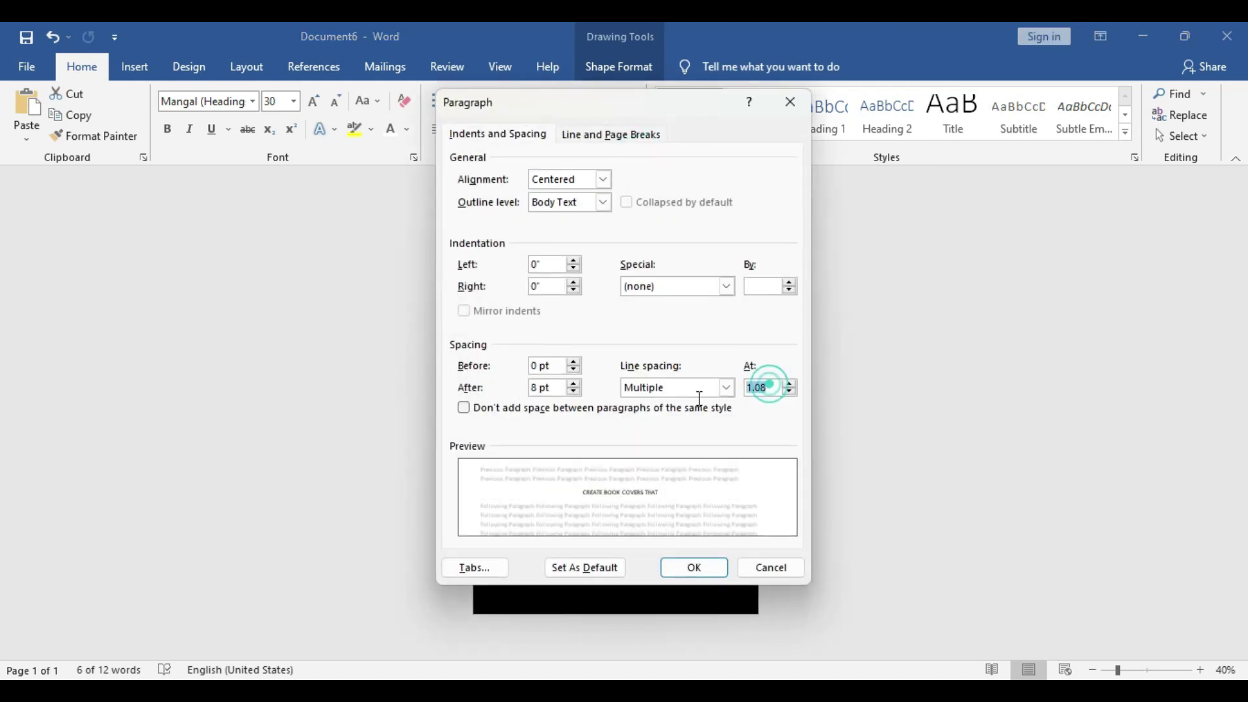
{"action": "type", "text": "0.75"}
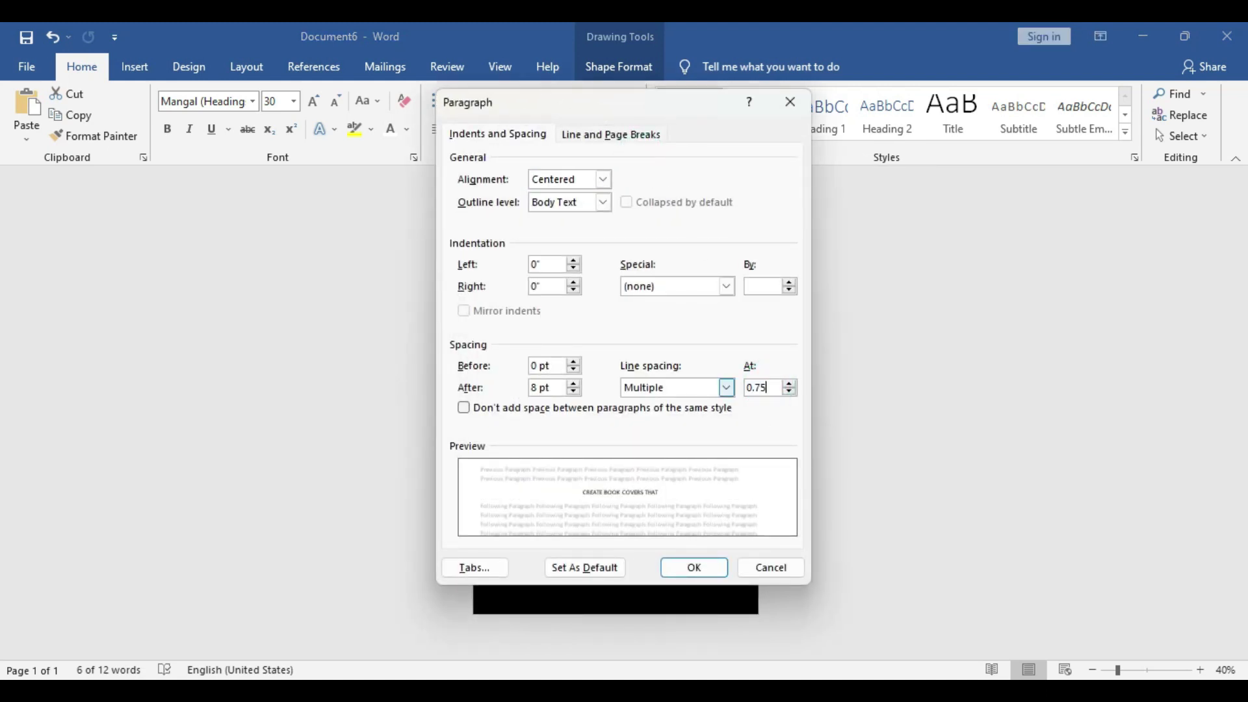
{"action": "left_click", "coordinate": [706, 570]}
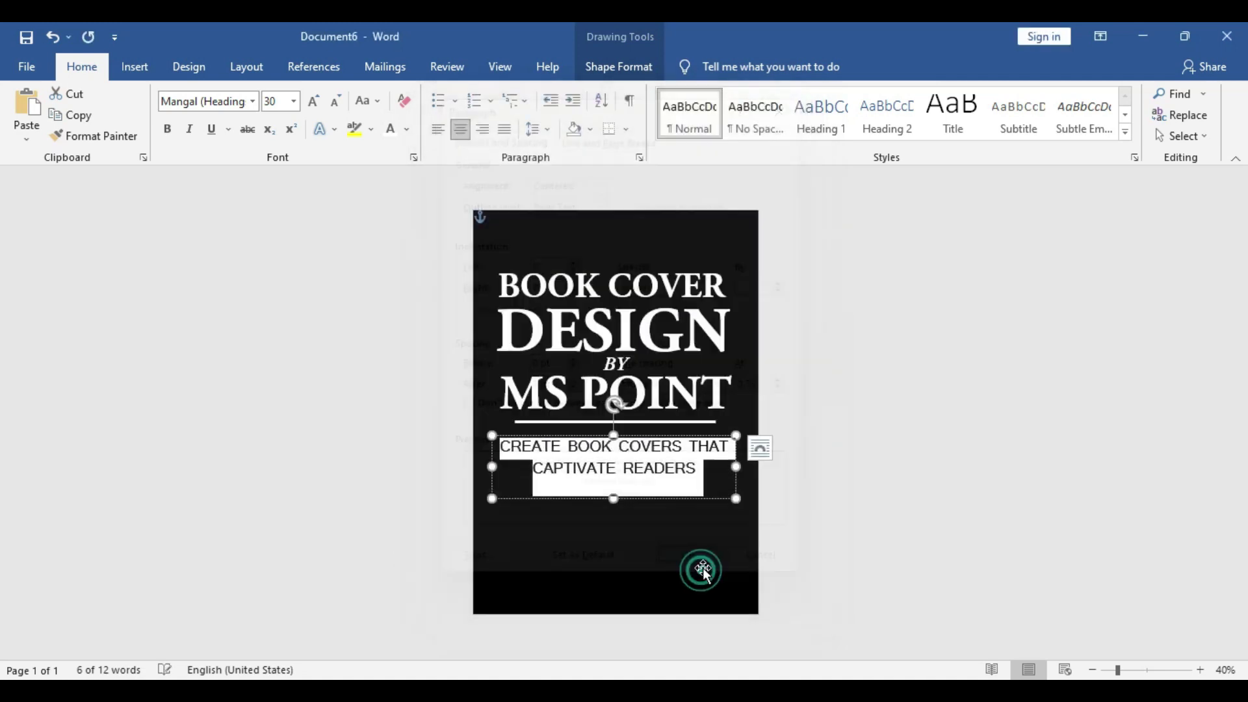
{"action": "left_click_drag", "start_coordinate": [618, 499], "coordinate": [618, 478]}
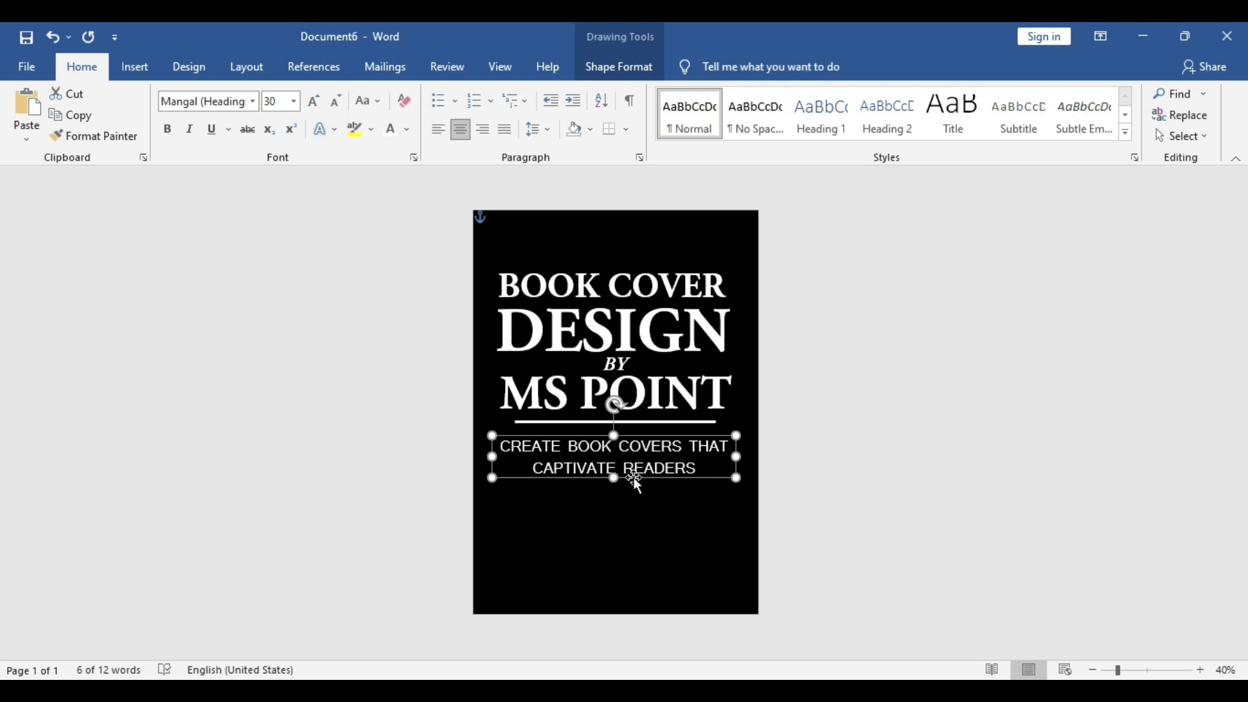
{"action": "left_click_drag", "start_coordinate": [703, 468], "coordinate": [502, 448]}
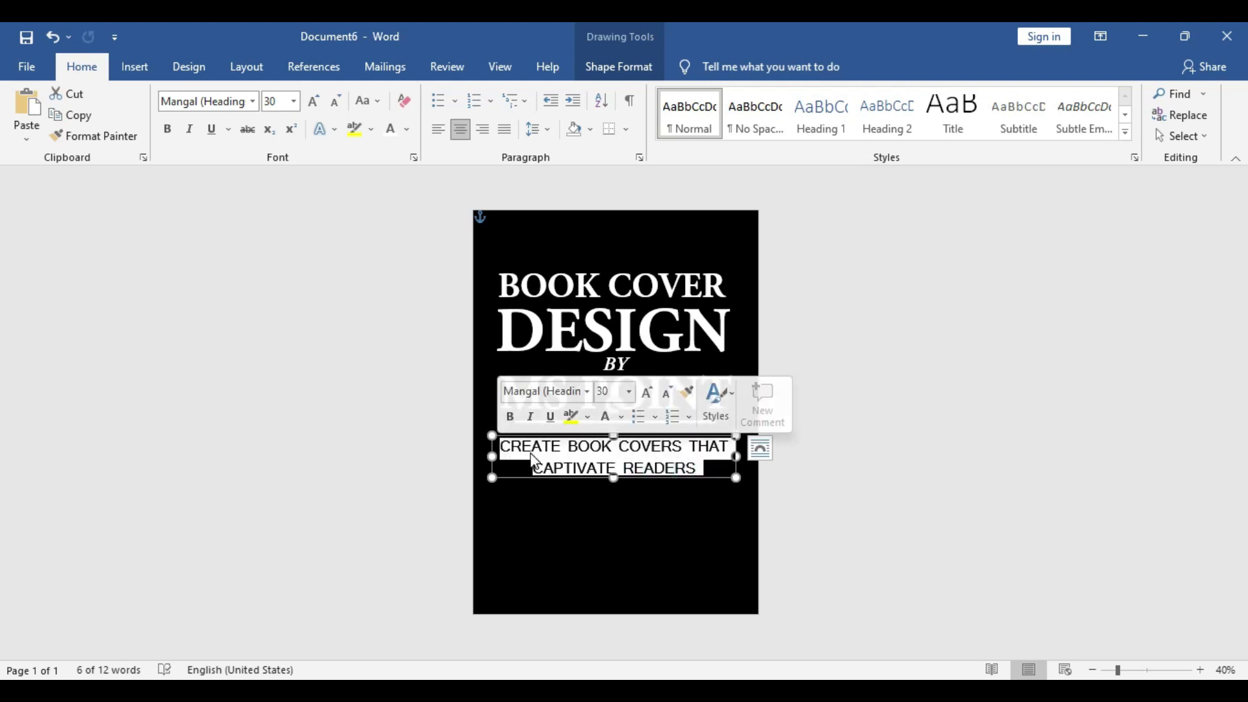
Step: Set the tagline's font size to 25 and trim its text box height slightly
{"action": "left_click", "coordinate": [616, 394]}
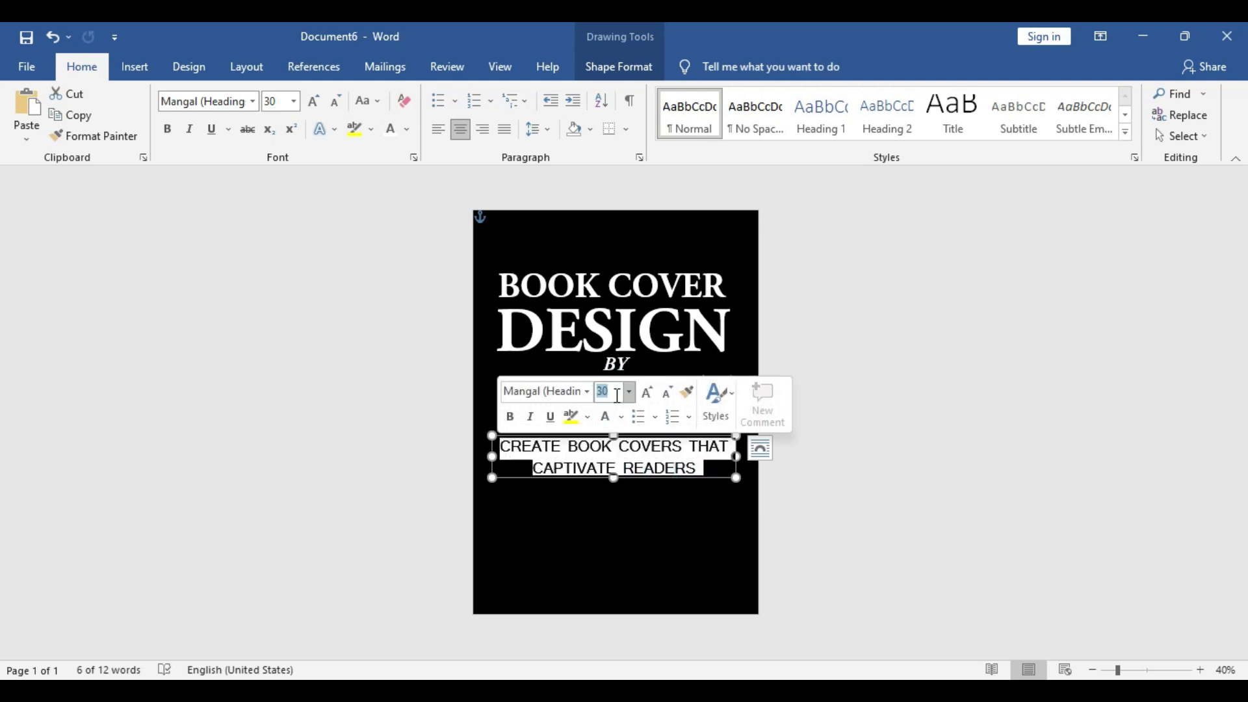
{"action": "type", "text": "25"}
{"action": "key", "text": "Return"}
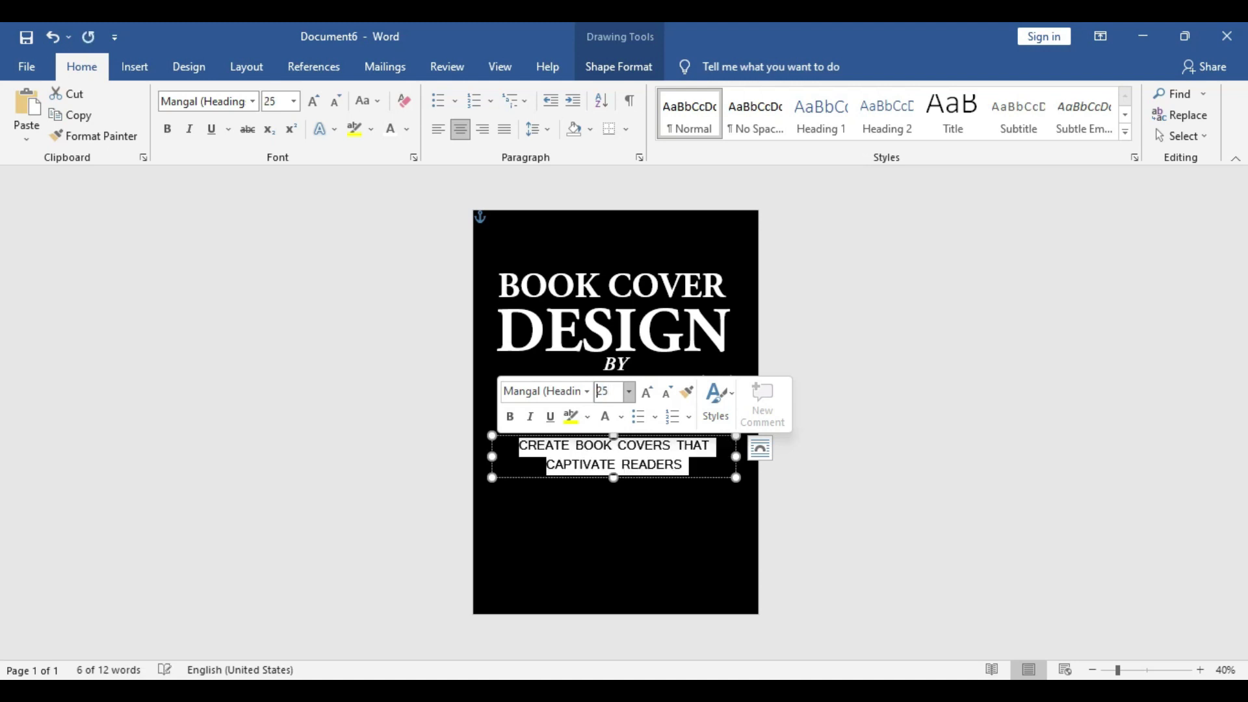
{"action": "left_click", "coordinate": [637, 478]}
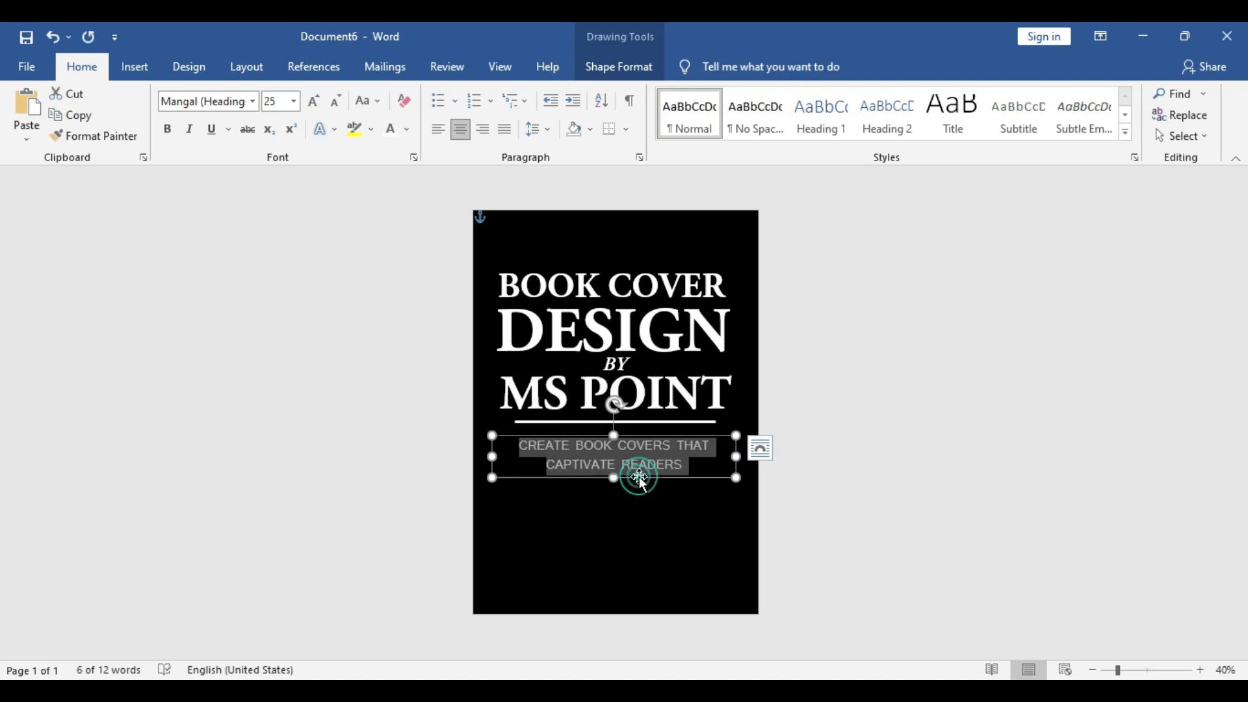
{"action": "left_click_drag", "start_coordinate": [615, 478], "coordinate": [614, 474]}
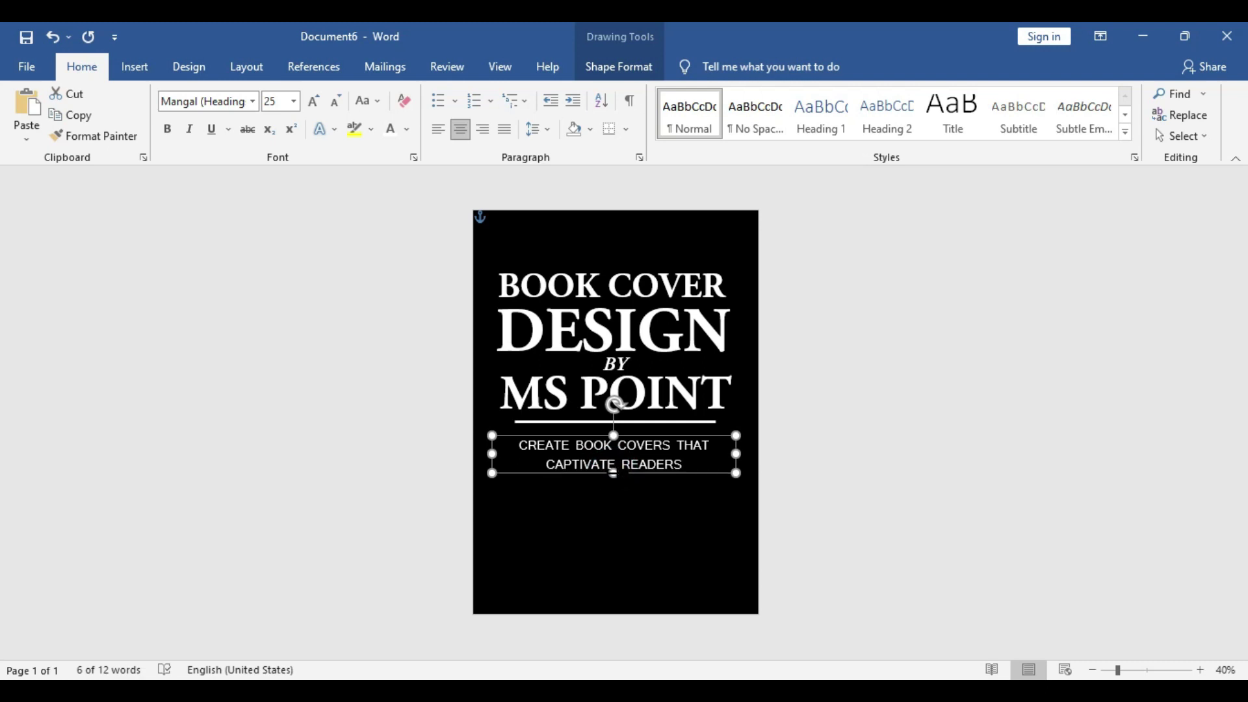
Step: Colour the tagline text teal
{"action": "triple_click", "coordinate": [683, 463]}
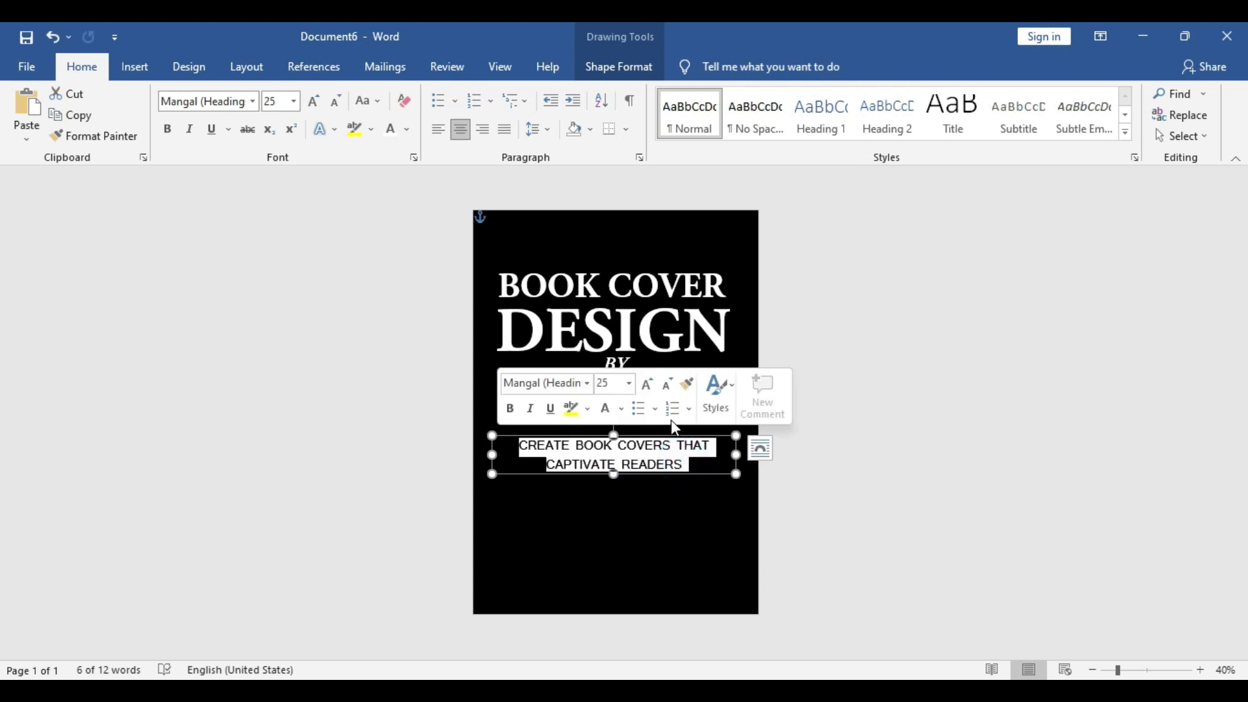
{"action": "left_click", "coordinate": [624, 412]}
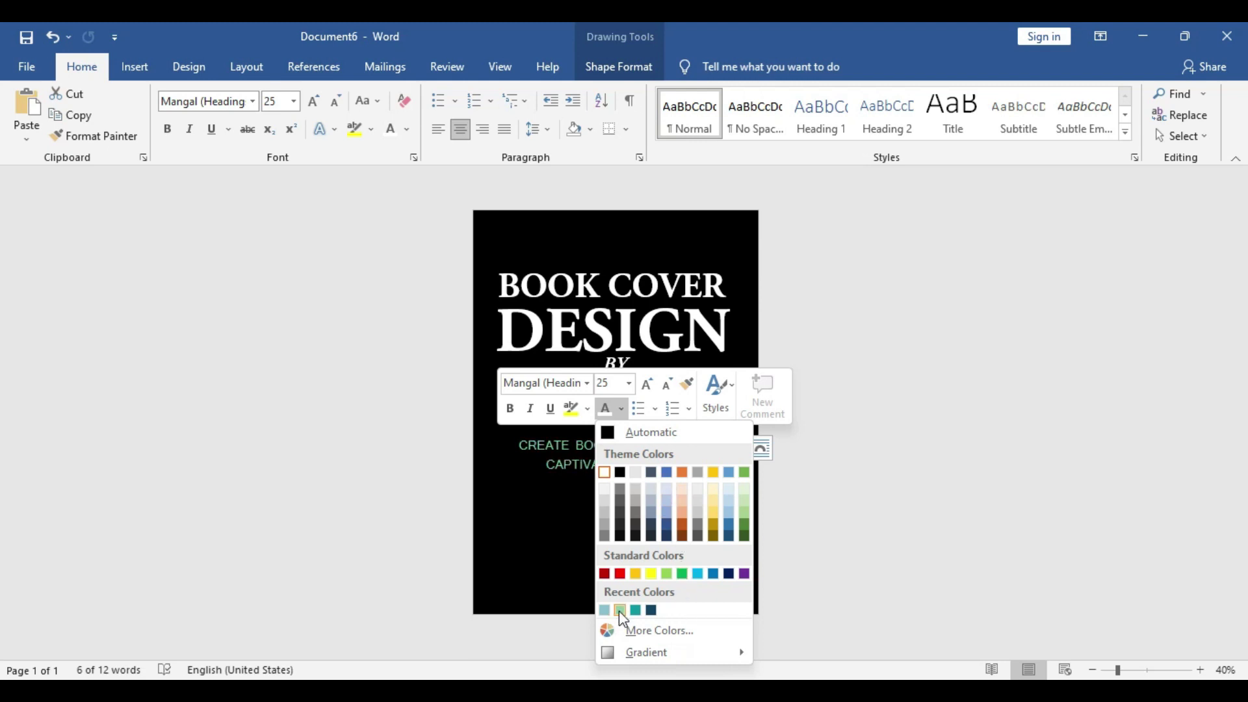
{"action": "left_click", "coordinate": [636, 611]}
{"action": "left_click", "coordinate": [836, 529]}
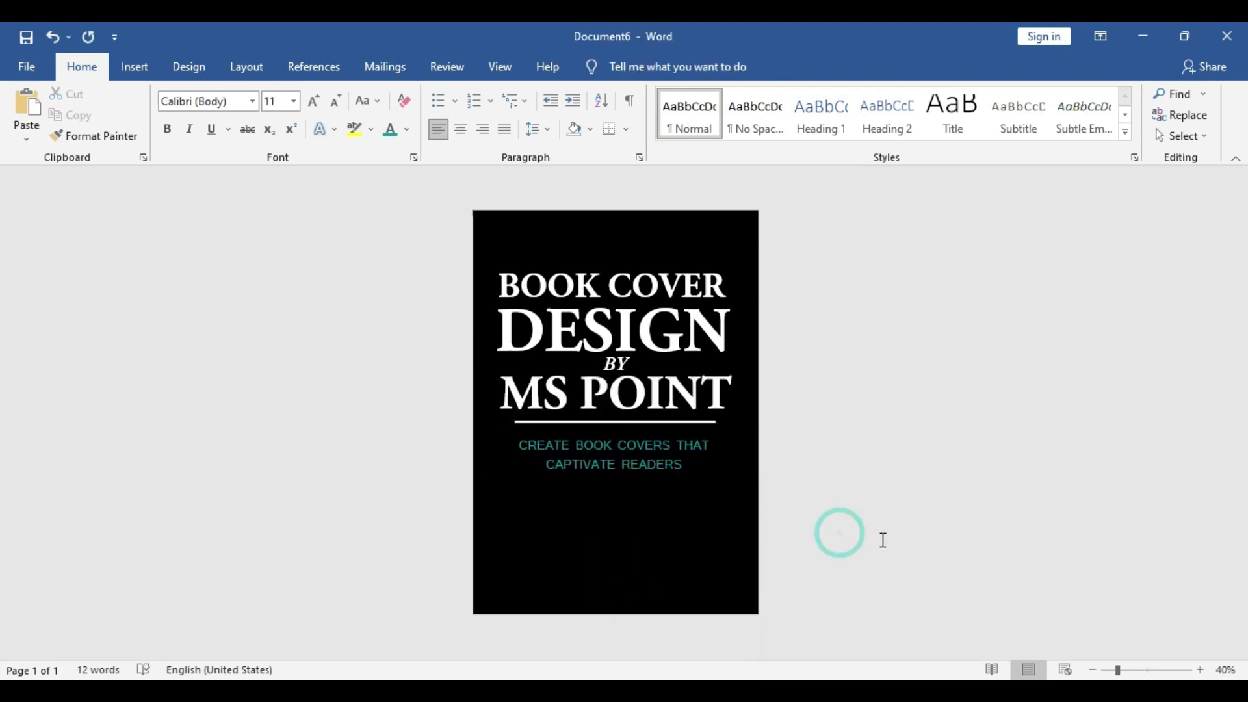
Step: Nudge the tagline text box up two steps, closer beneath the white rule
{"action": "left_click", "coordinate": [663, 478]}
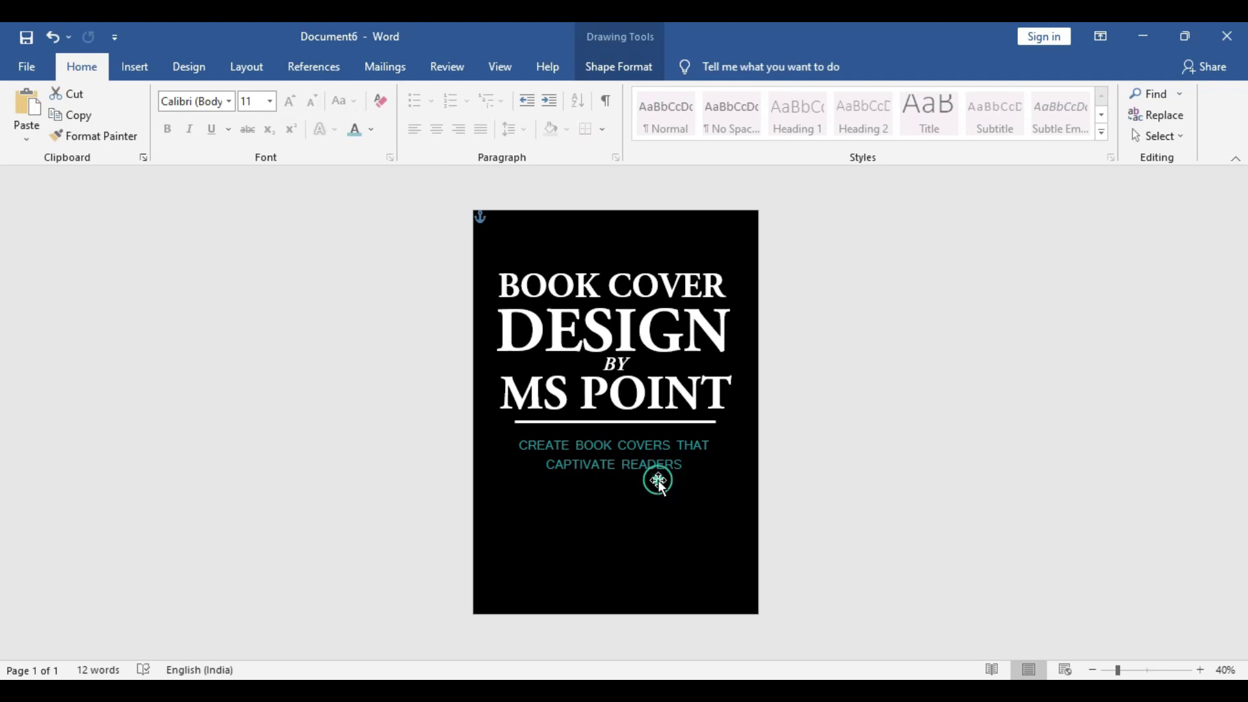
{"action": "left_click", "coordinate": [664, 477]}
{"action": "key", "text": "Up"}
{"action": "key", "text": "Up"}
{"action": "key", "text": "Up"}
{"action": "key", "text": "Up"}
{"action": "key", "text": "Up"}
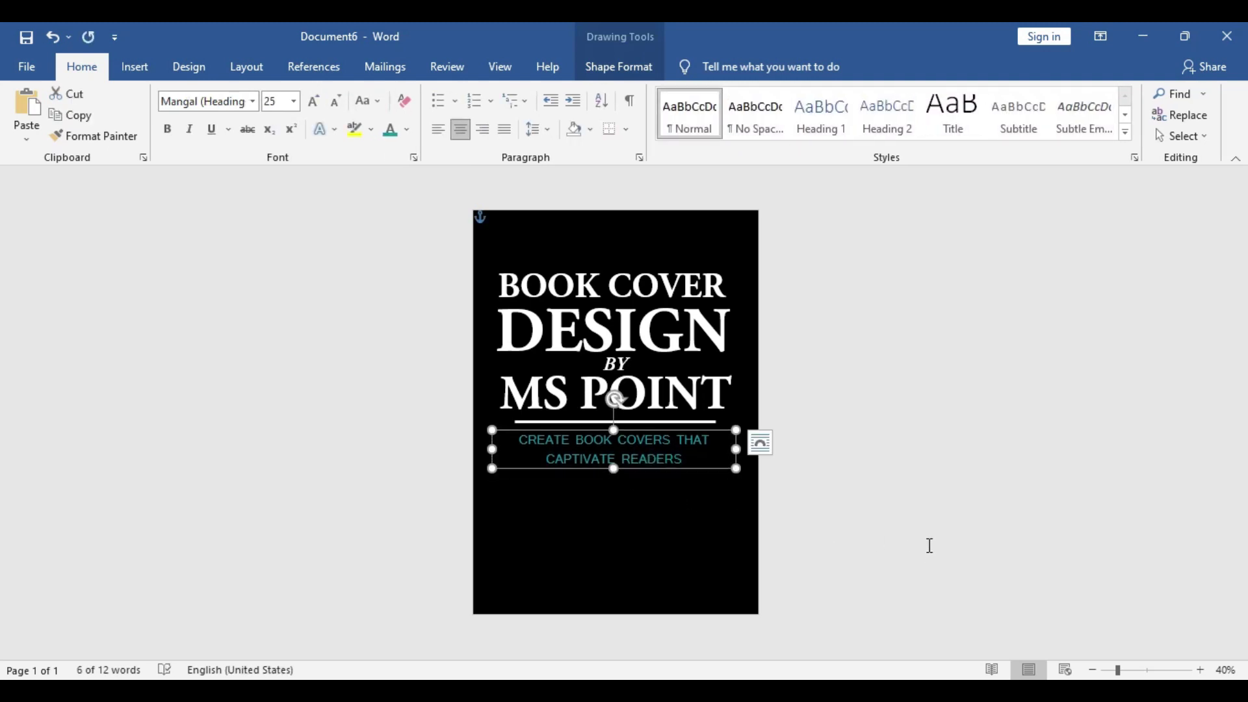
{"action": "key", "text": "Up"}
{"action": "left_click", "coordinate": [965, 517]}
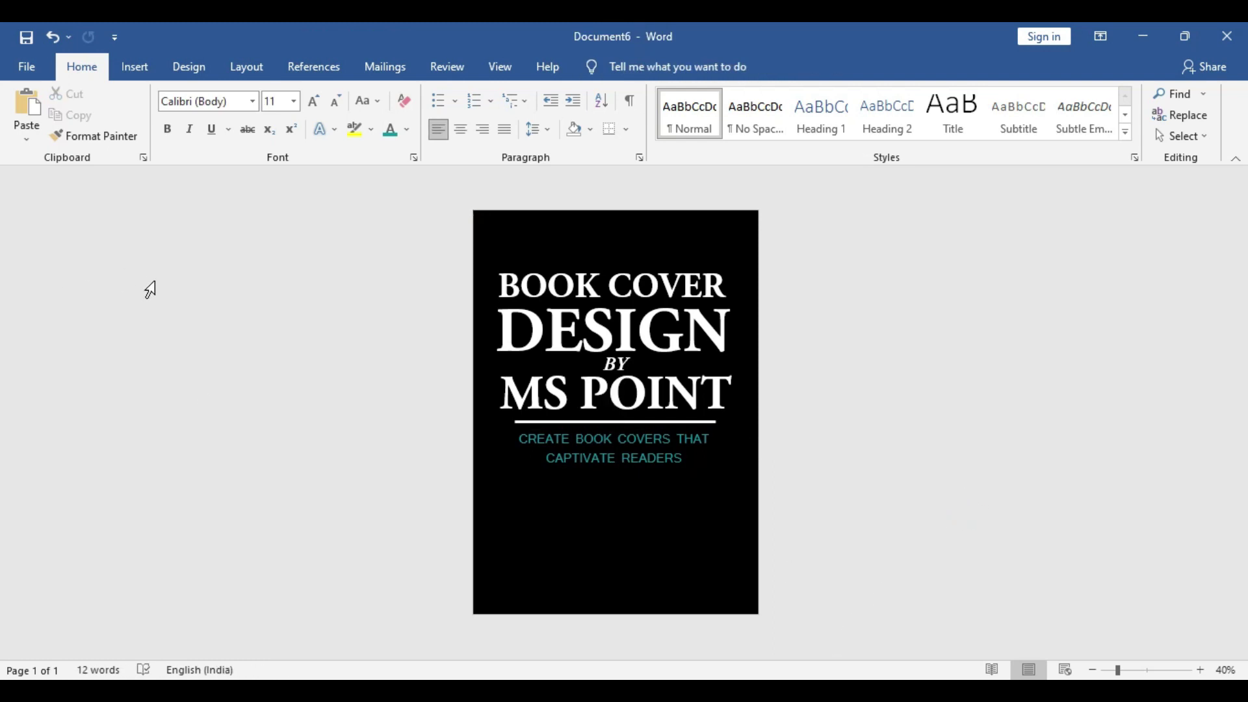
Step: Draw a wide rectangle across the lower cover and centre it horizontally on the page
{"action": "left_click", "coordinate": [137, 69]}
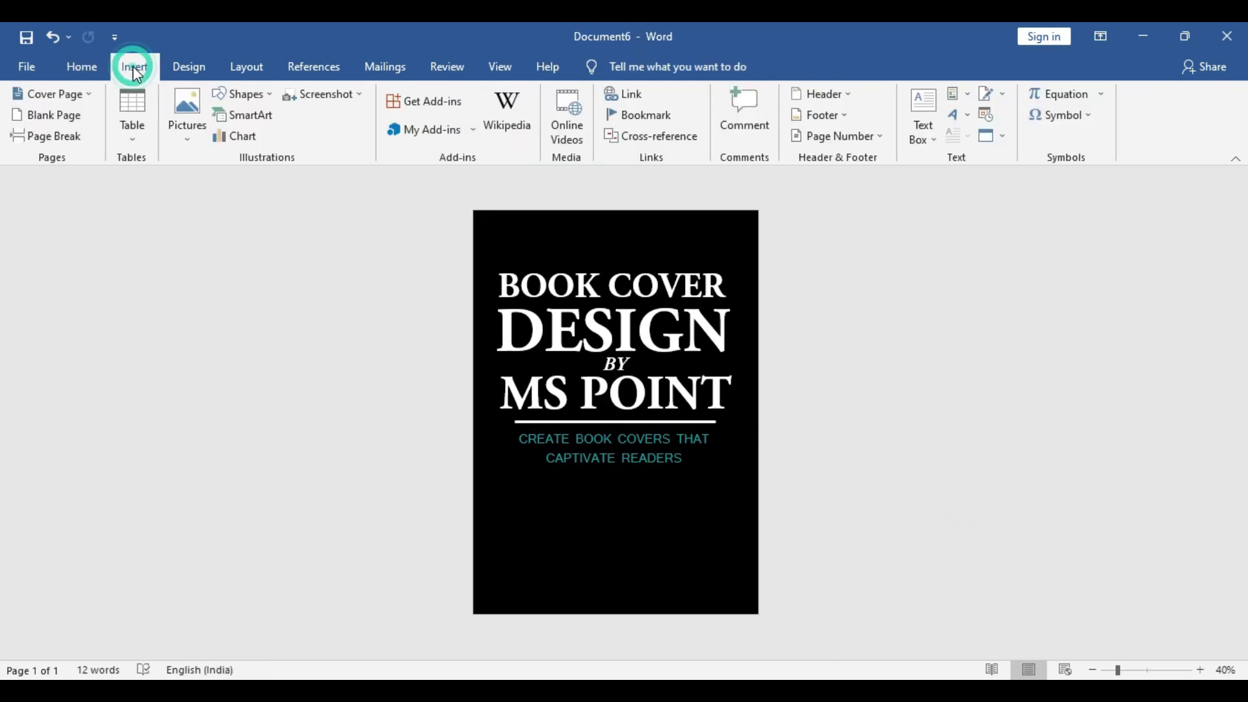
{"action": "left_click", "coordinate": [245, 95]}
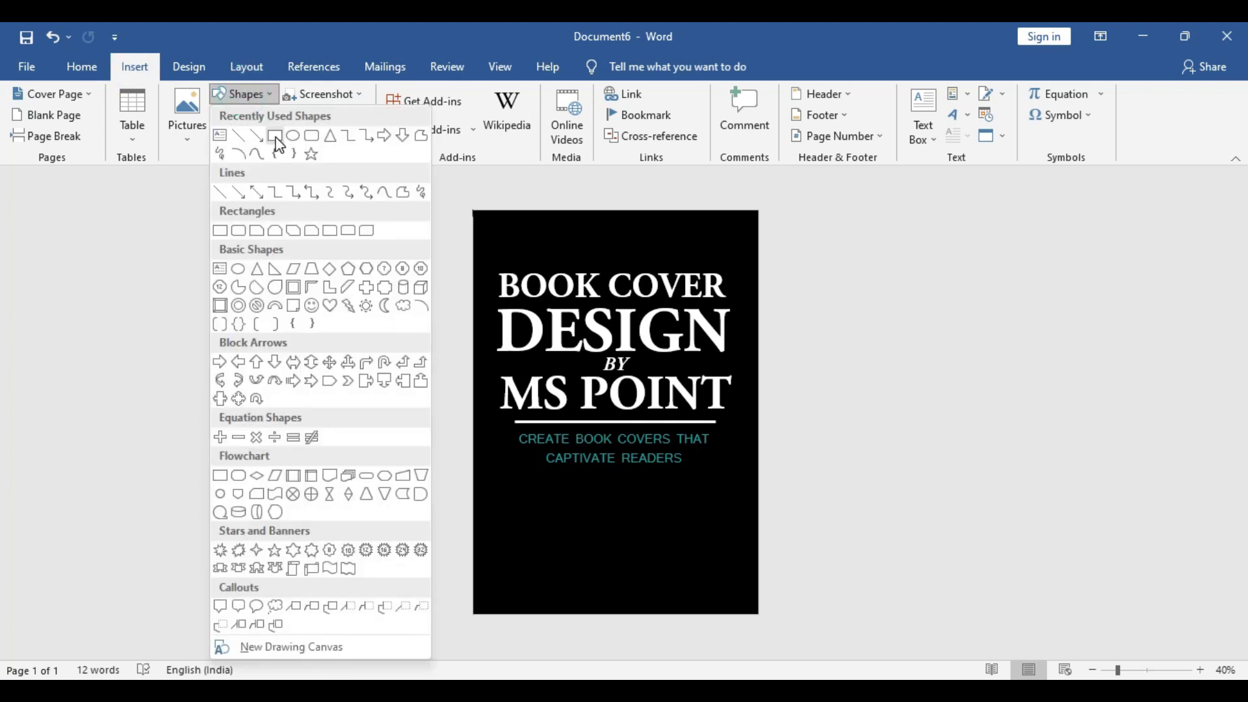
{"action": "left_click", "coordinate": [275, 137]}
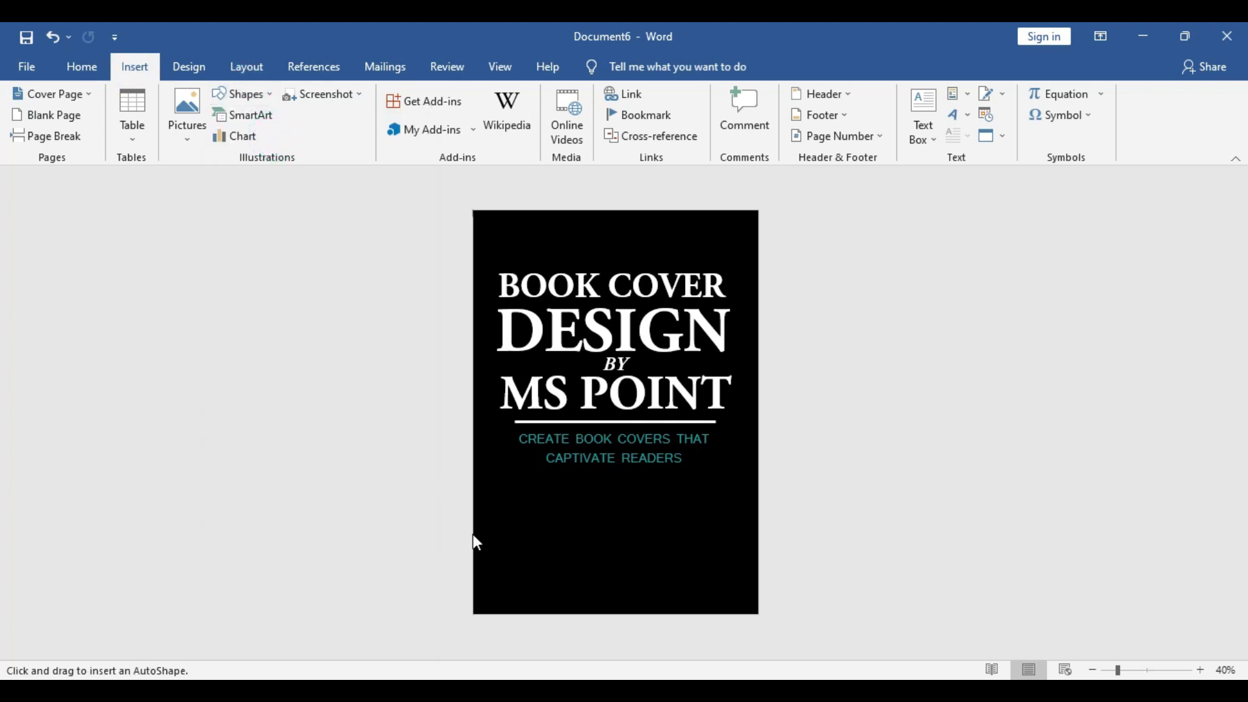
{"action": "left_click_drag", "start_coordinate": [478, 529], "coordinate": [858, 575]}
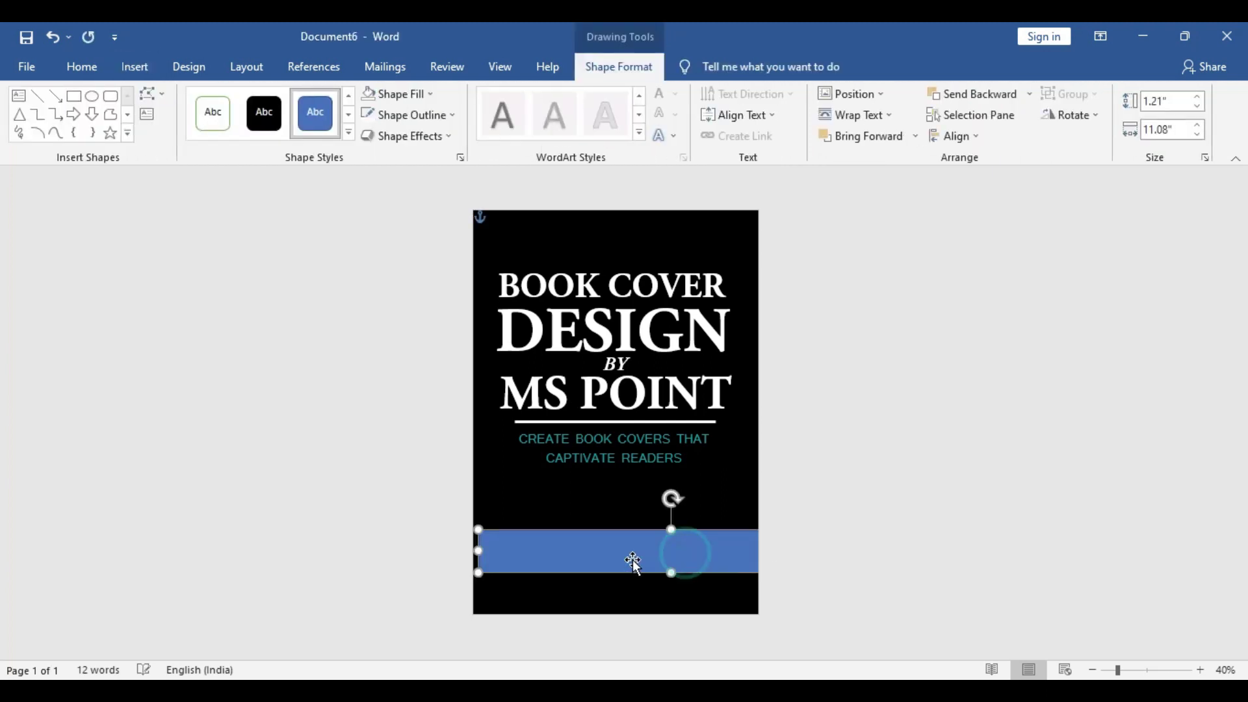
{"action": "left_click", "coordinate": [966, 136]}
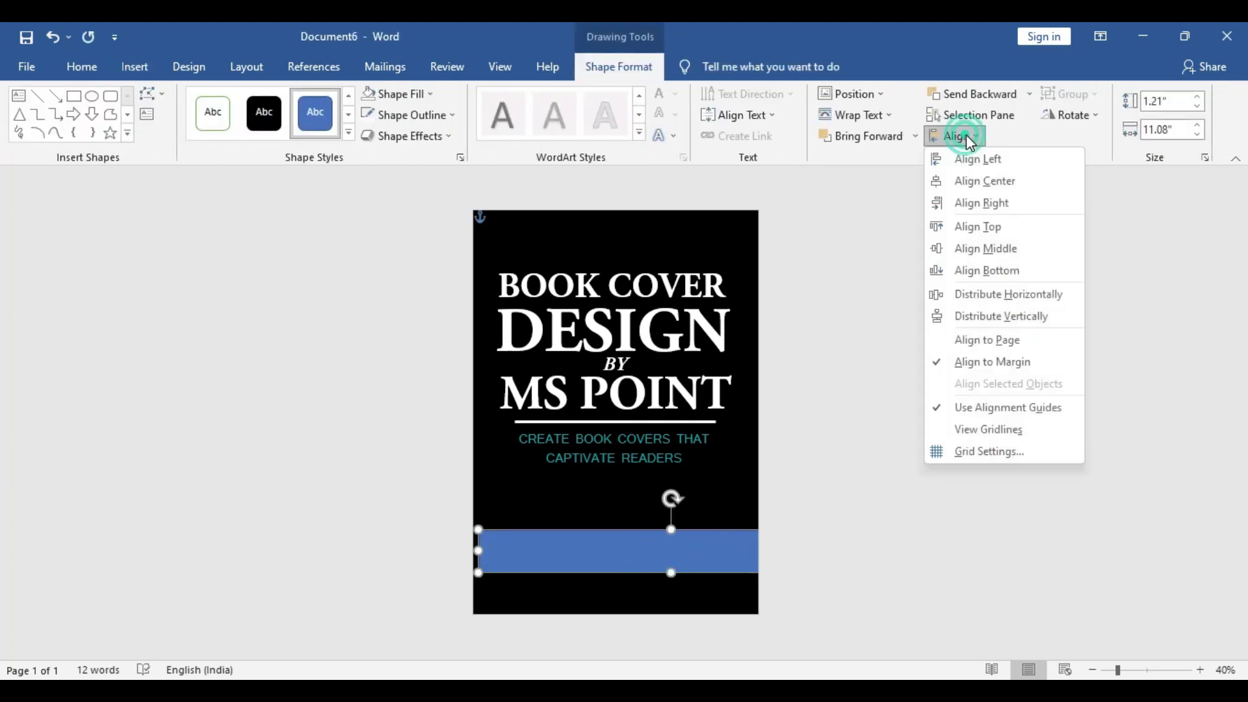
{"action": "left_click", "coordinate": [1021, 186]}
Step: Fill the rectangle red and remove its outline
{"action": "left_click", "coordinate": [427, 95]}
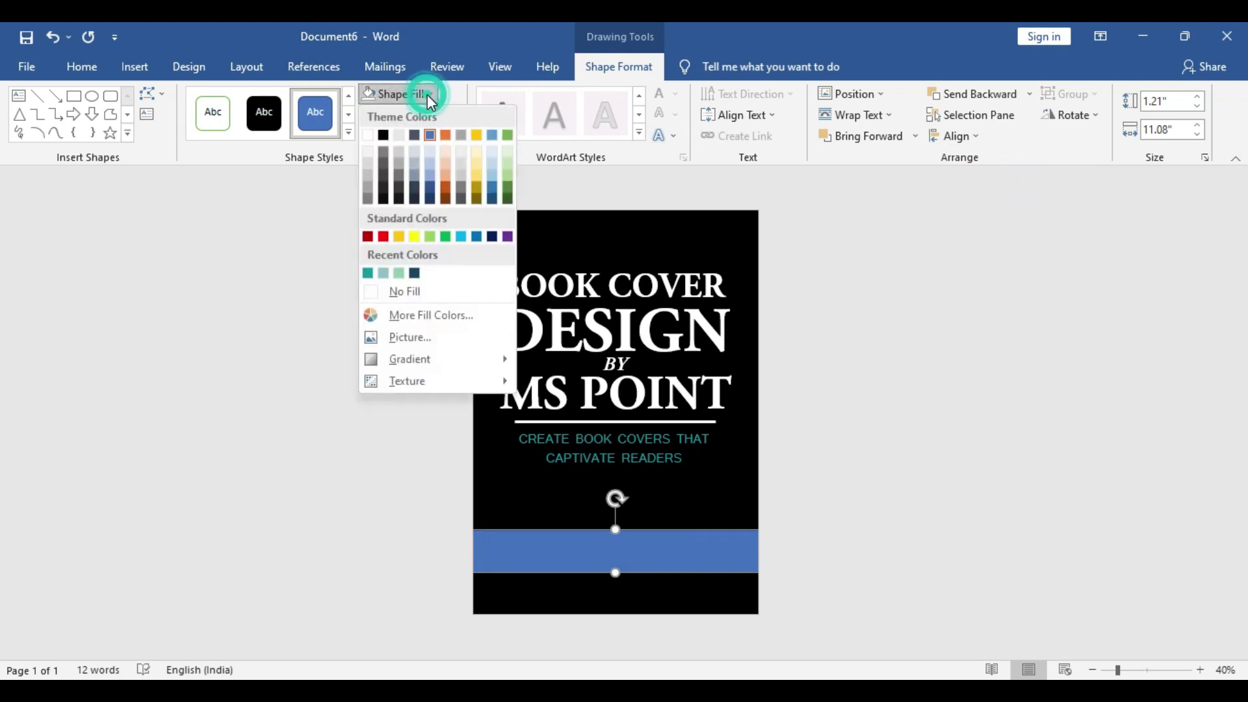
{"action": "left_click", "coordinate": [384, 237]}
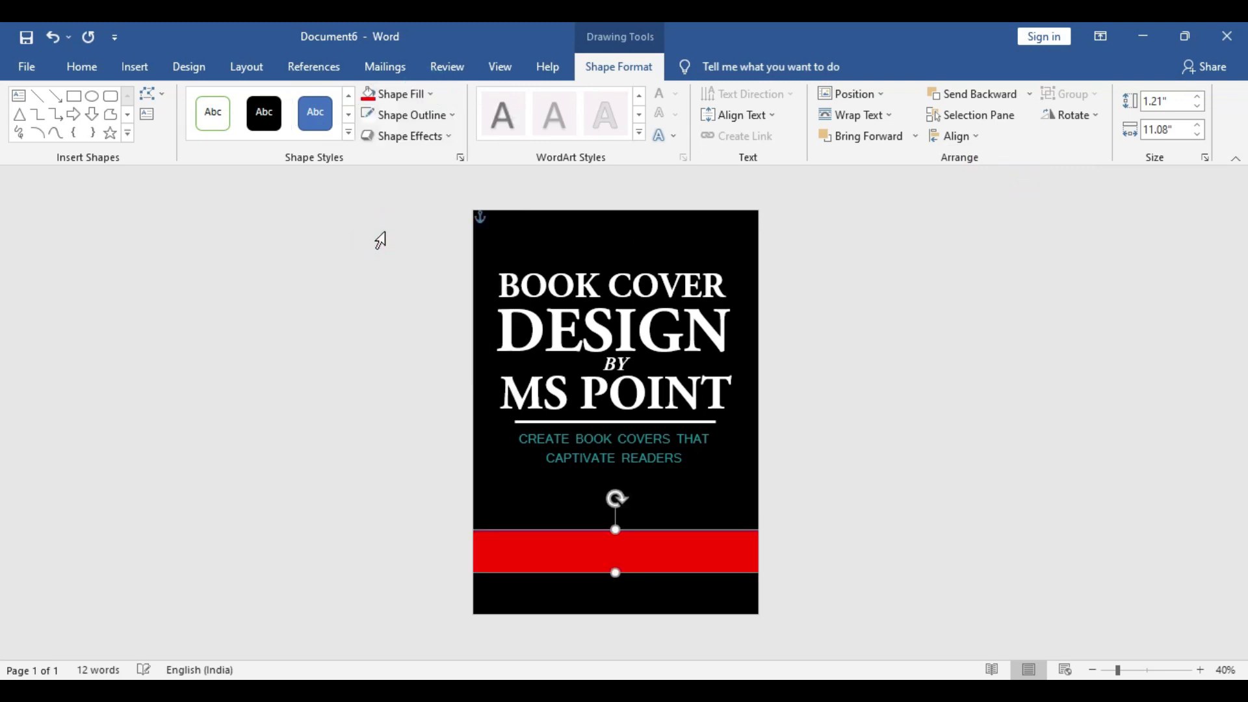
{"action": "left_click", "coordinate": [418, 117]}
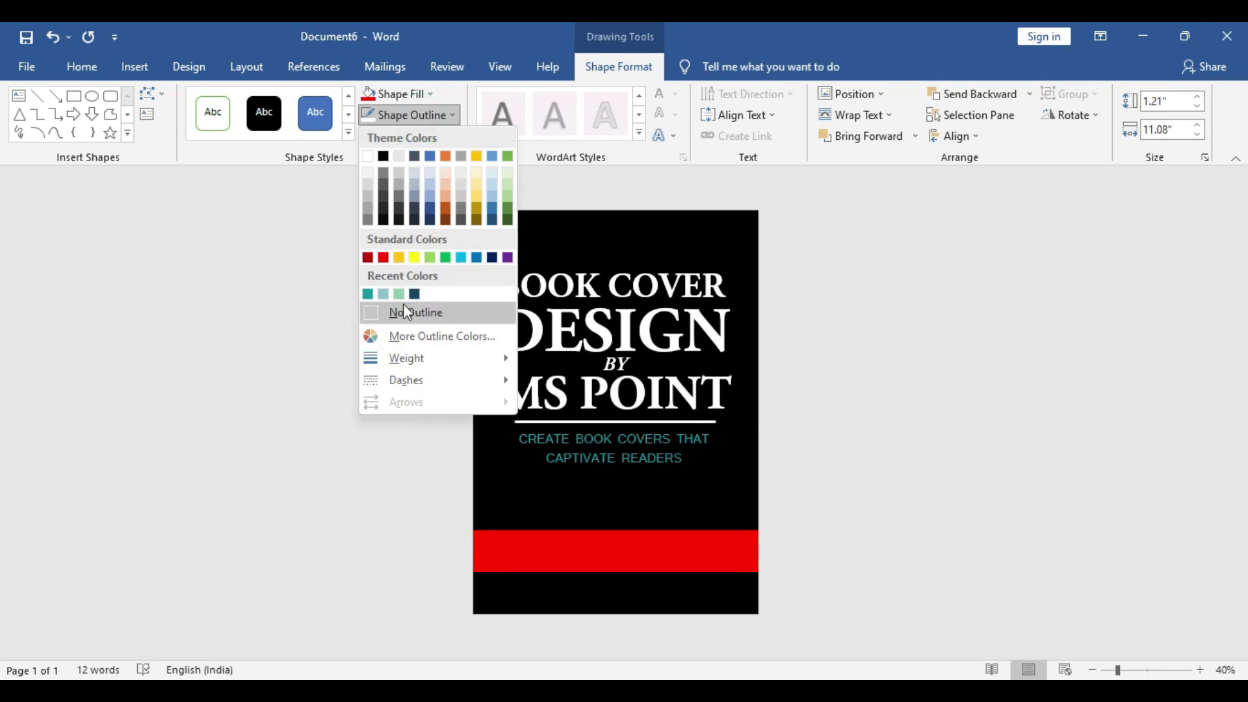
{"action": "left_click", "coordinate": [429, 312]}
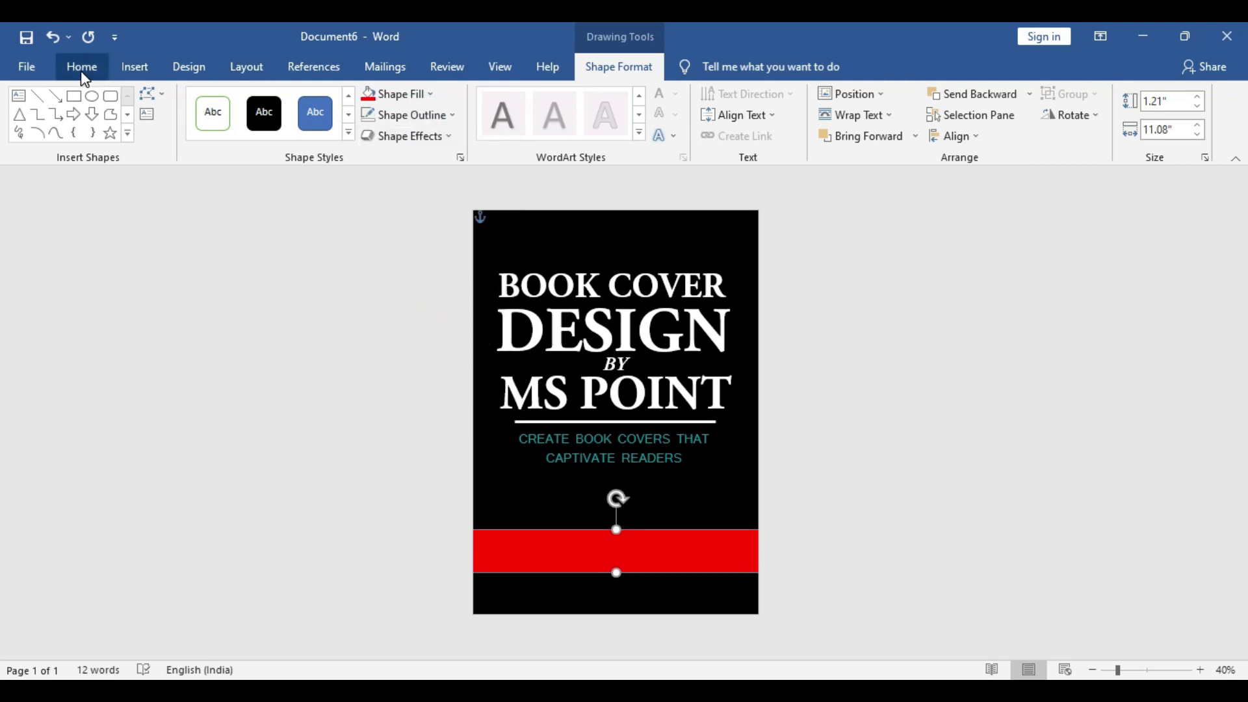
{"action": "left_click", "coordinate": [136, 67]}
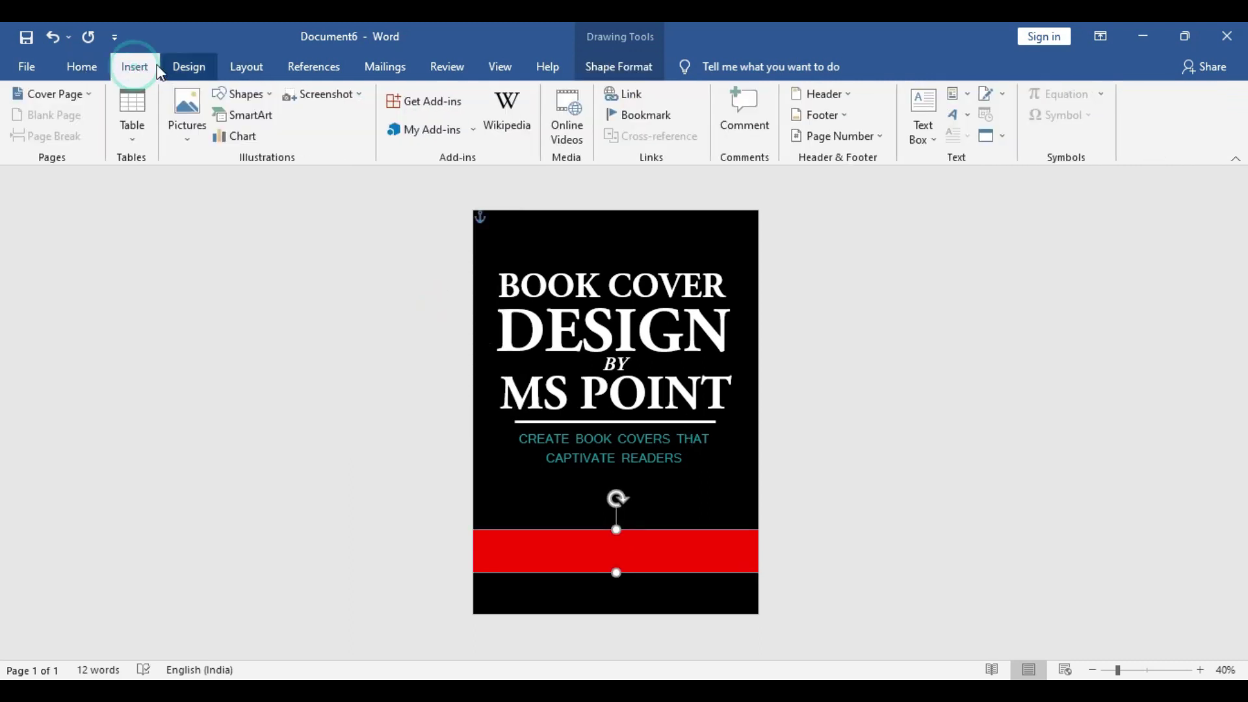
Step: Draw a circle over the band with red fill and outline, centred horizontally on the page
{"action": "left_click", "coordinate": [257, 97]}
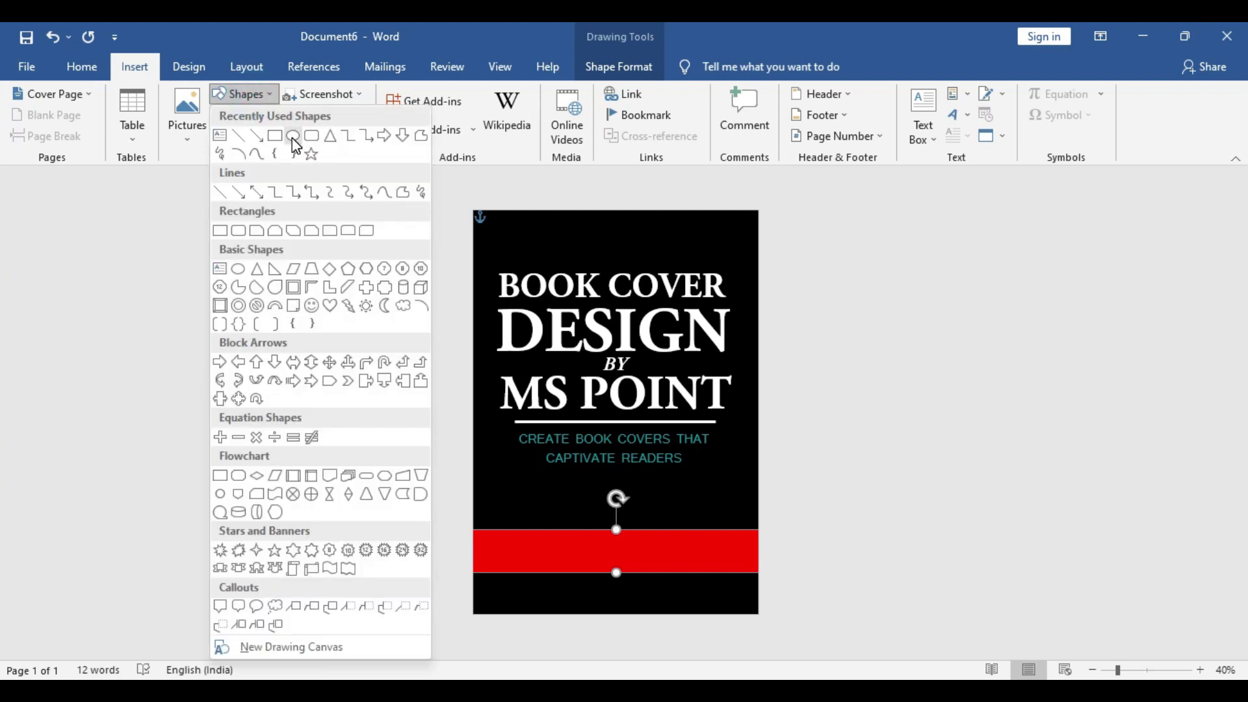
{"action": "left_click", "coordinate": [292, 136]}
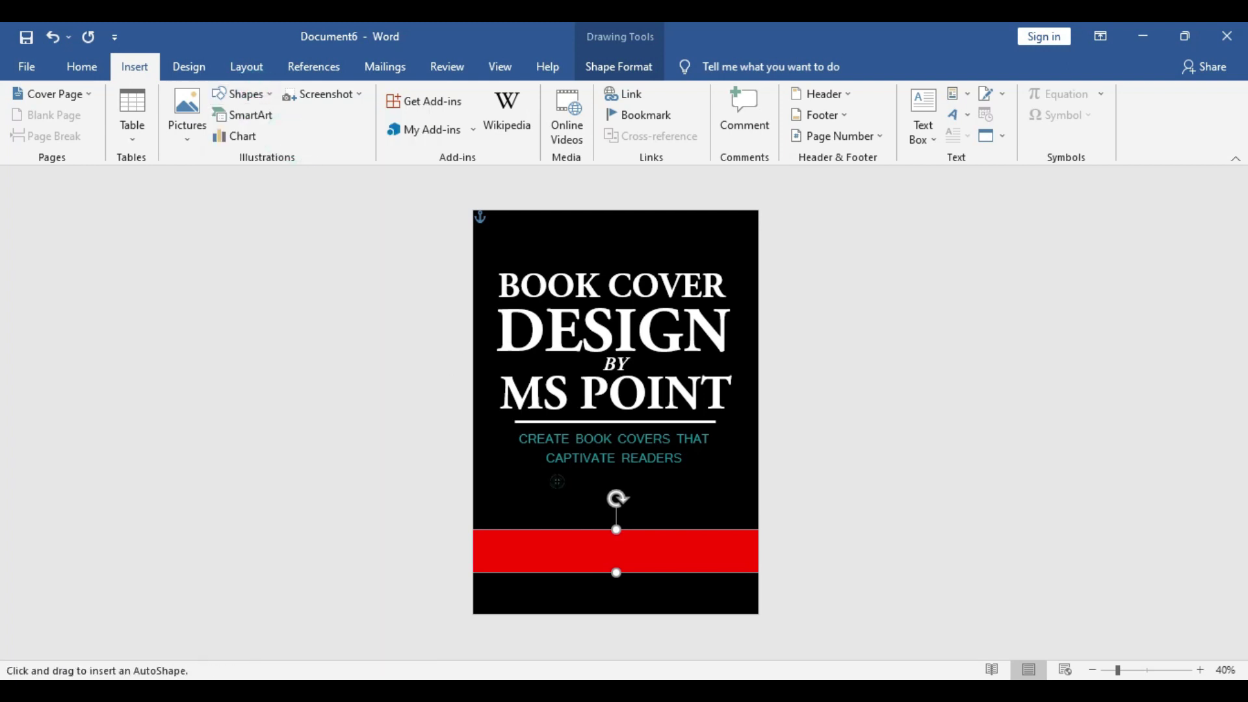
{"action": "left_click_drag", "start_coordinate": [558, 482], "coordinate": [669, 593]}
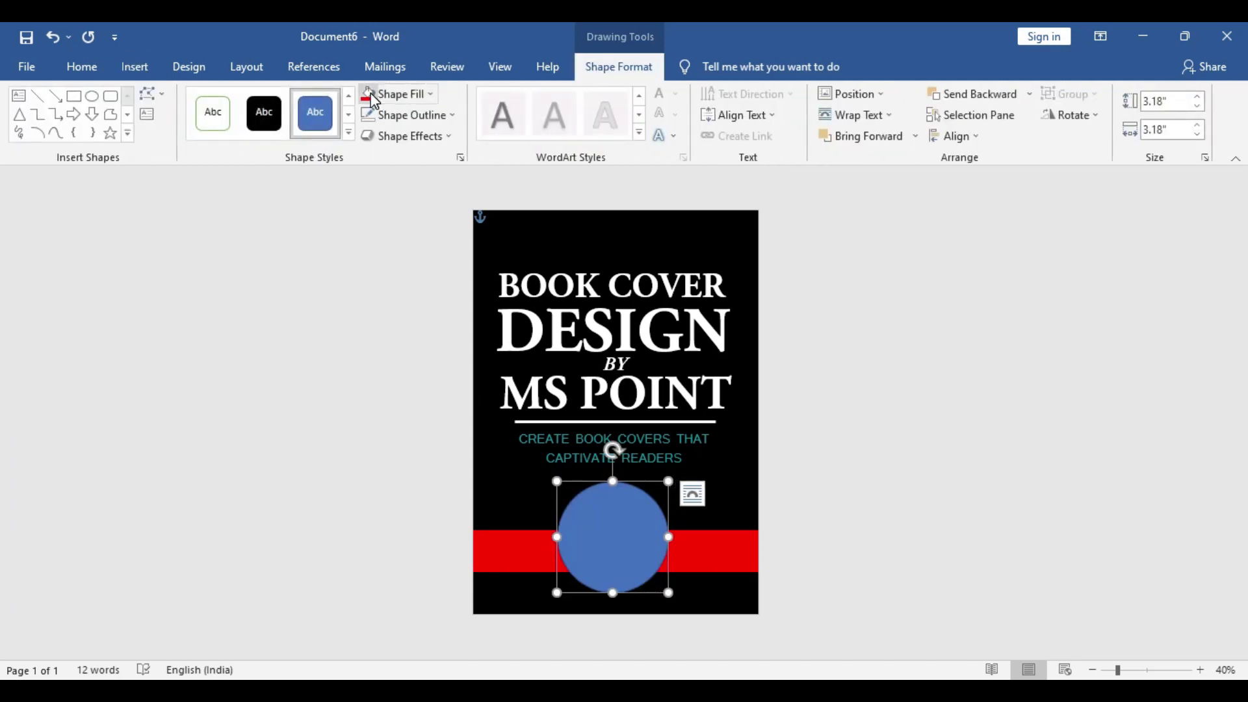
{"action": "left_click", "coordinate": [369, 97]}
{"action": "left_click", "coordinate": [368, 116]}
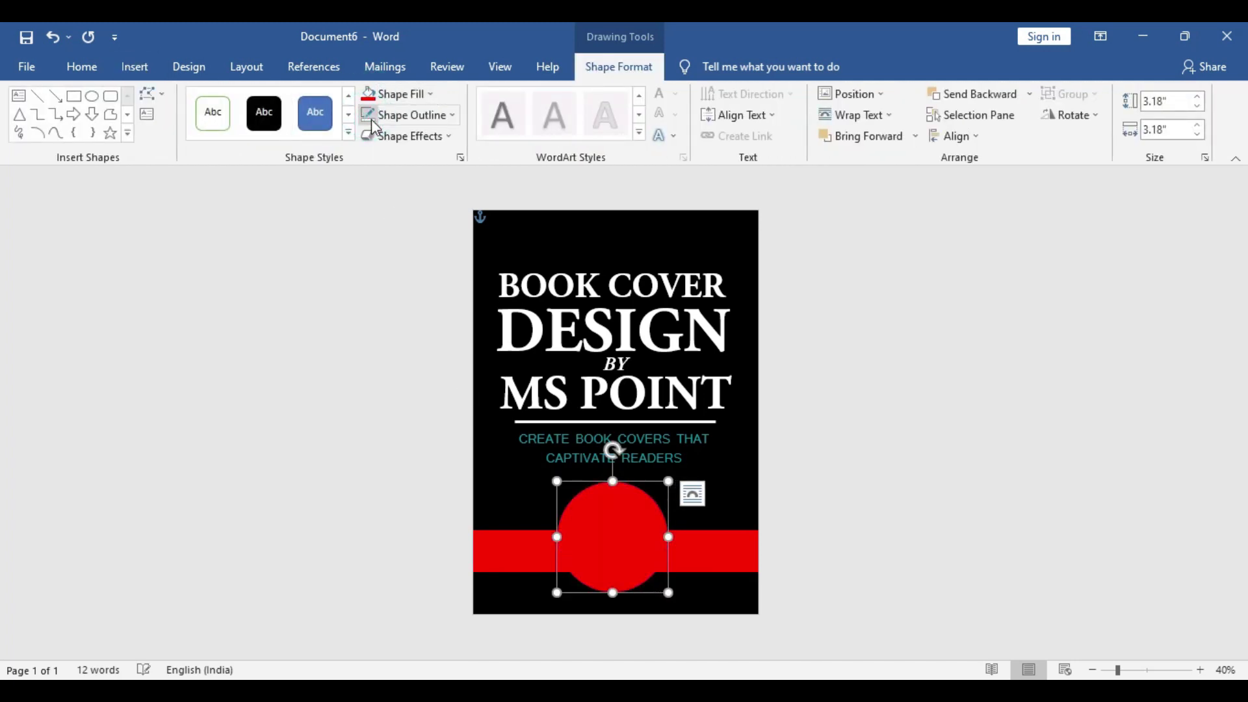
{"action": "left_click", "coordinate": [724, 540]}
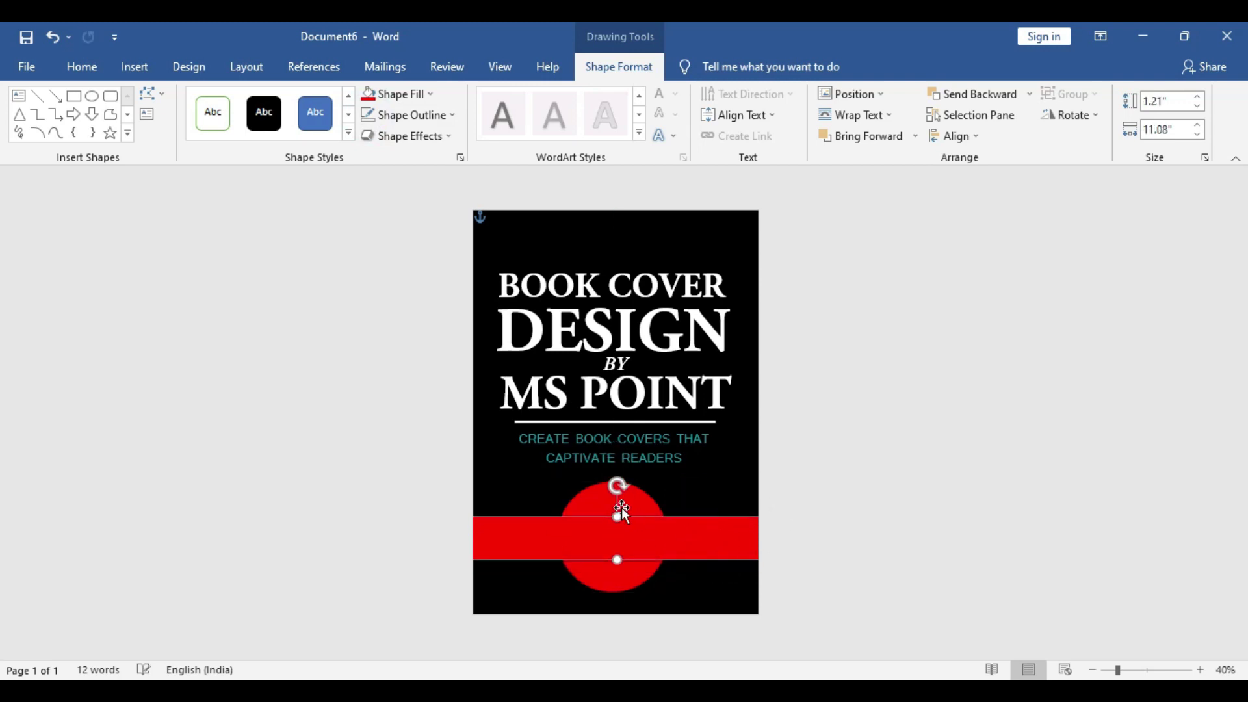
{"action": "left_click", "coordinate": [621, 508]}
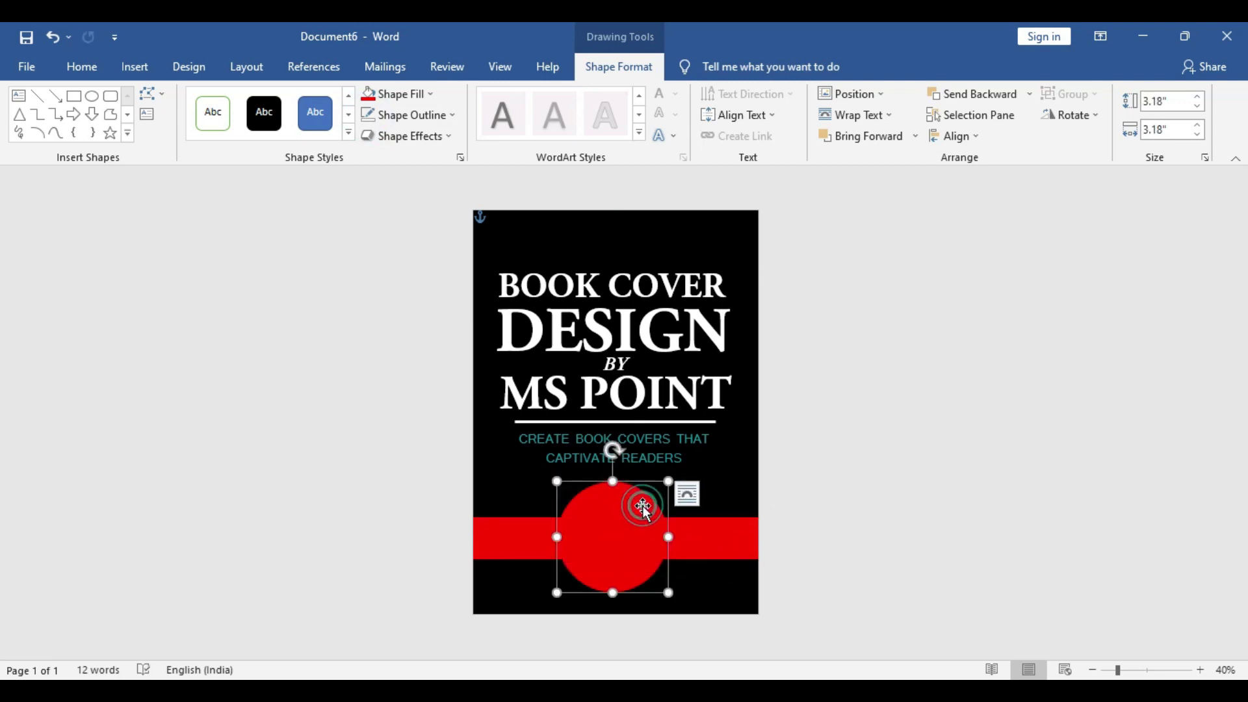
{"action": "left_click", "coordinate": [974, 141]}
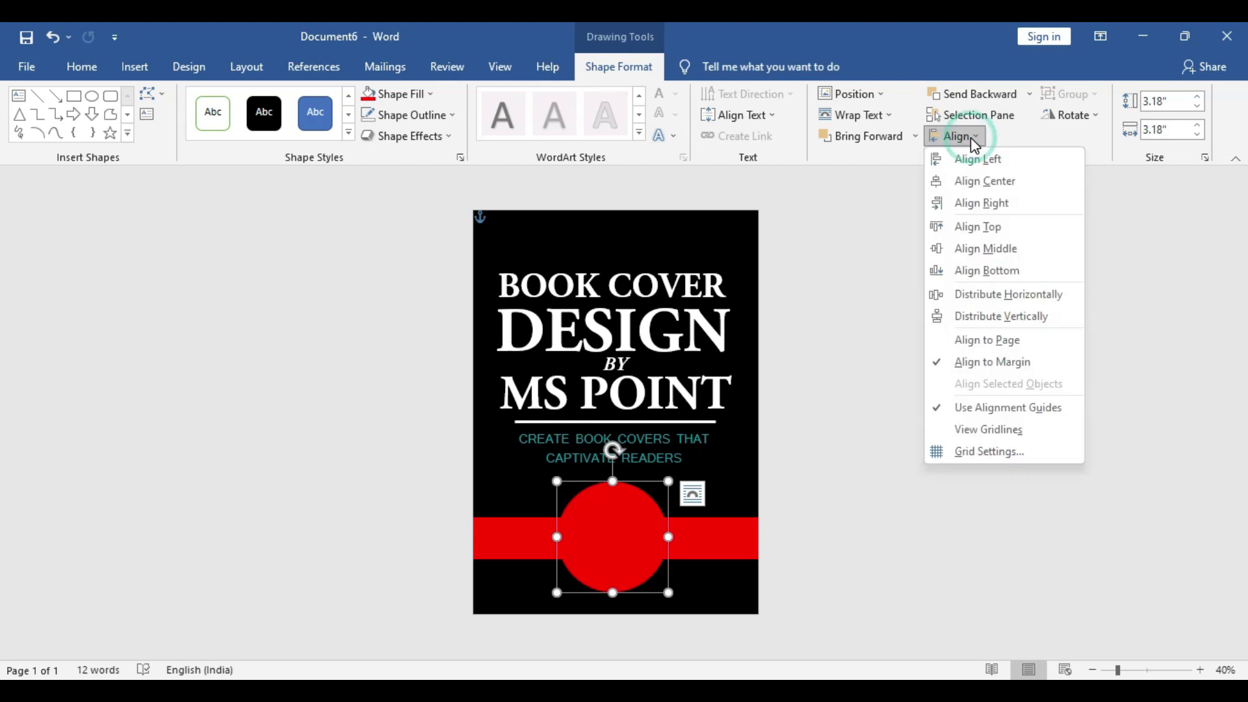
{"action": "left_click", "coordinate": [980, 184]}
{"action": "left_click", "coordinate": [906, 454]}
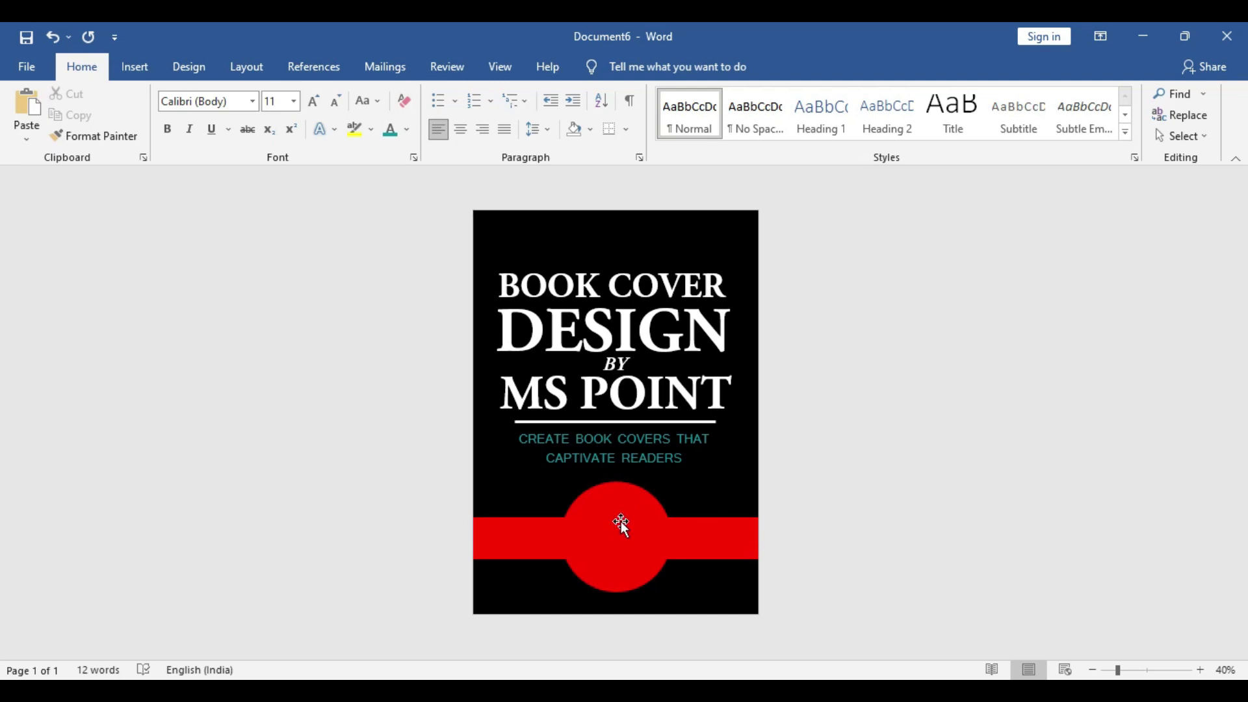
Step: Shrink the circle slightly, move it up, and raise the red band a little
{"action": "left_click_drag", "start_coordinate": [621, 522], "coordinate": [619, 515]}
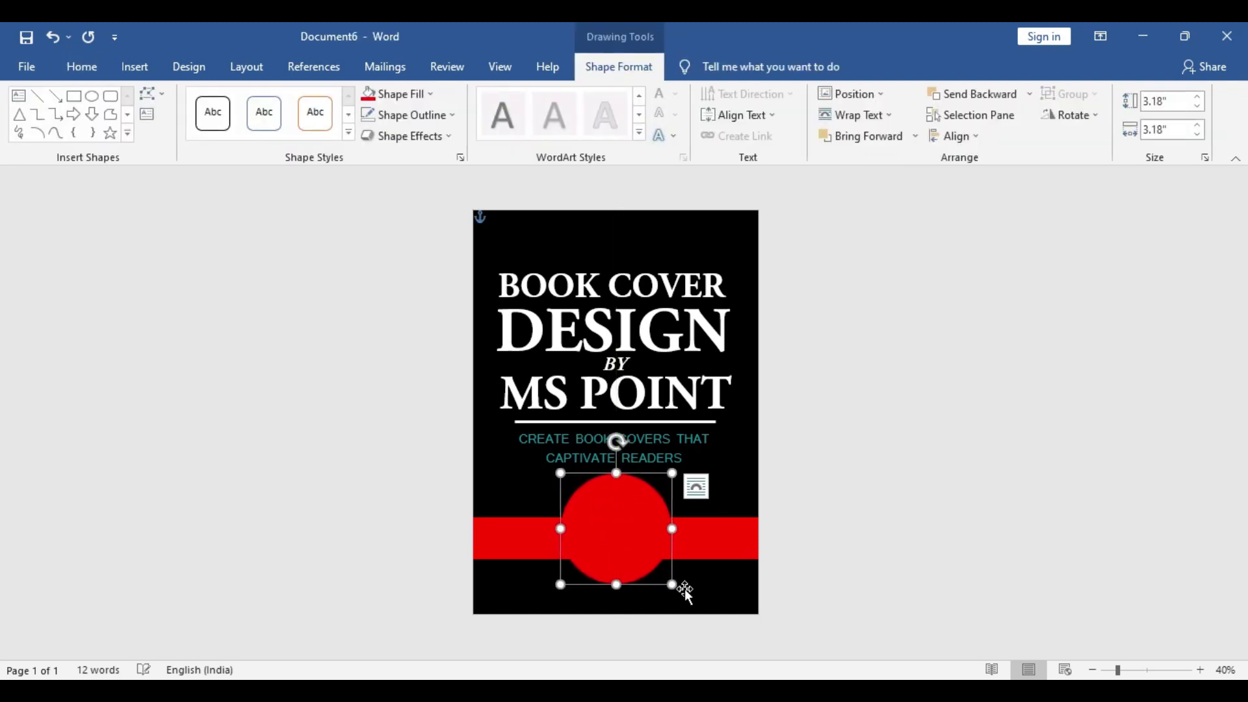
{"action": "left_click_drag", "start_coordinate": [673, 583], "coordinate": [621, 541]}
{"action": "left_click", "coordinate": [707, 548]}
{"action": "left_click_drag", "start_coordinate": [704, 548], "coordinate": [707, 533]}
{"action": "left_click", "coordinate": [1000, 499]}
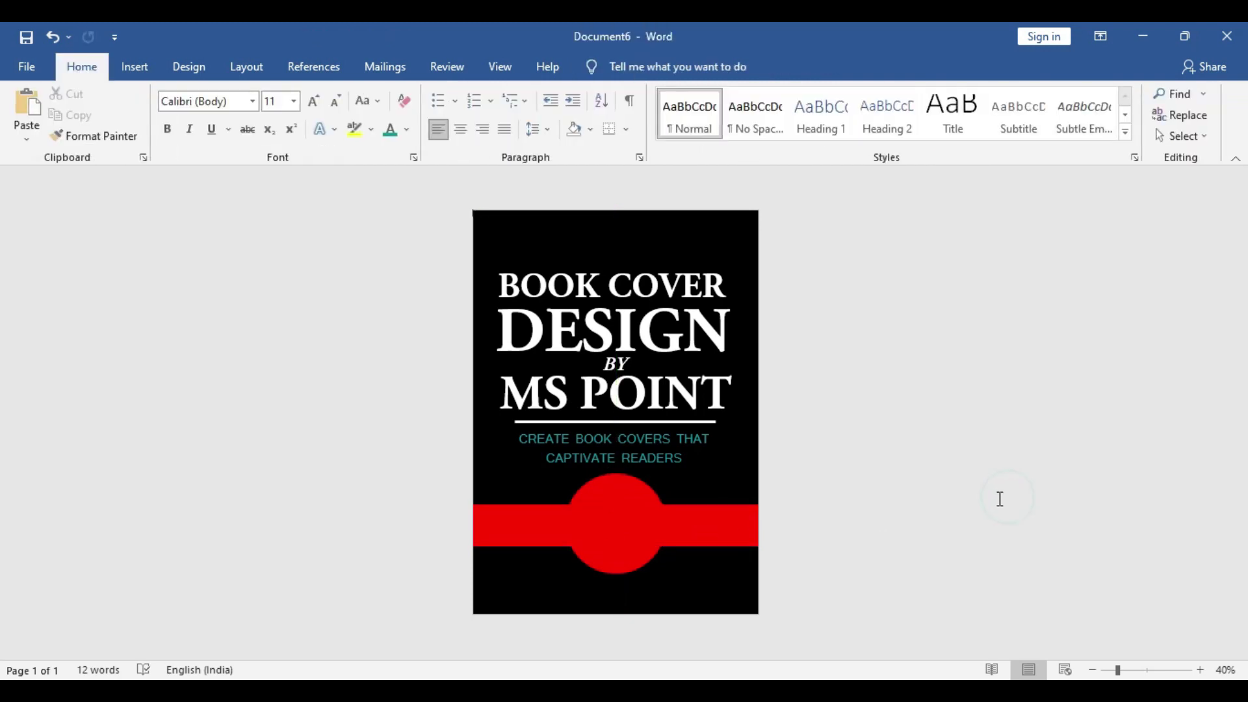
Step: Paste a copy of the red circle and move it up and to the right
{"action": "left_click", "coordinate": [594, 520]}
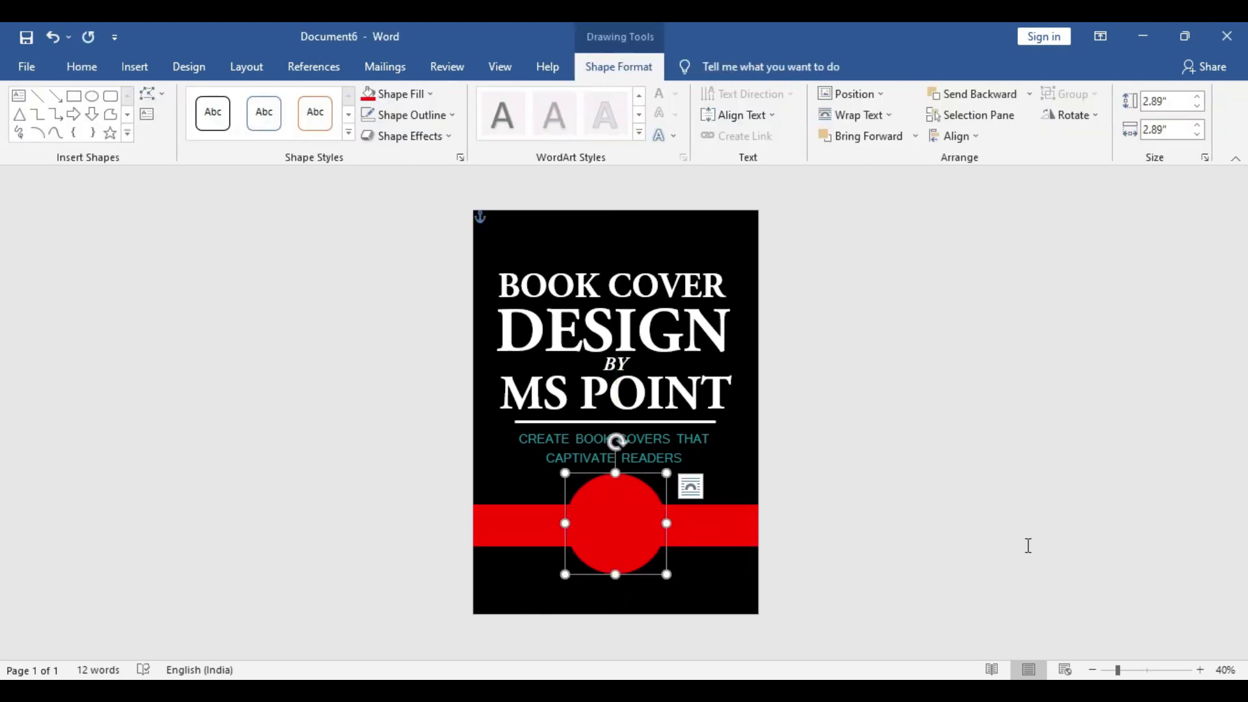
{"action": "key", "text": "ctrl+v"}
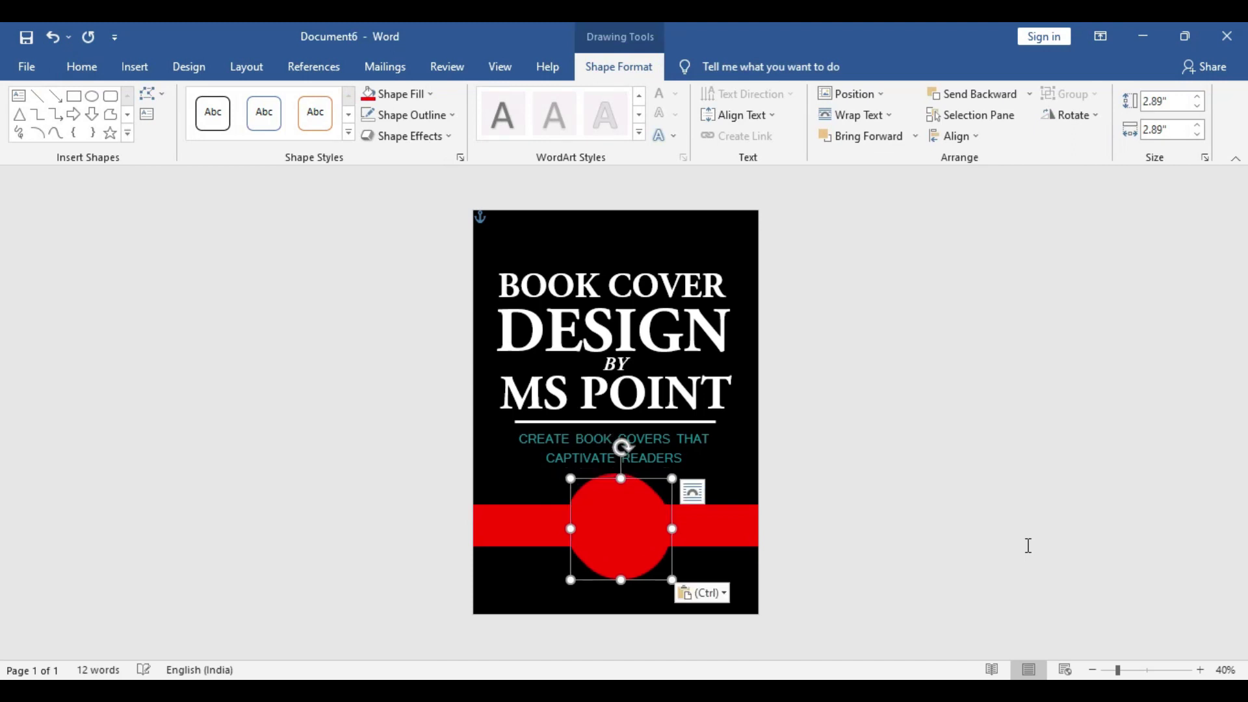
{"action": "mouse_move", "coordinate": [647, 512]}
{"action": "left_mouse_down"}
{"action": "mouse_move", "coordinate": [699, 503]}
{"action": "mouse_move", "coordinate": [721, 450]}
{"action": "left_mouse_up"}
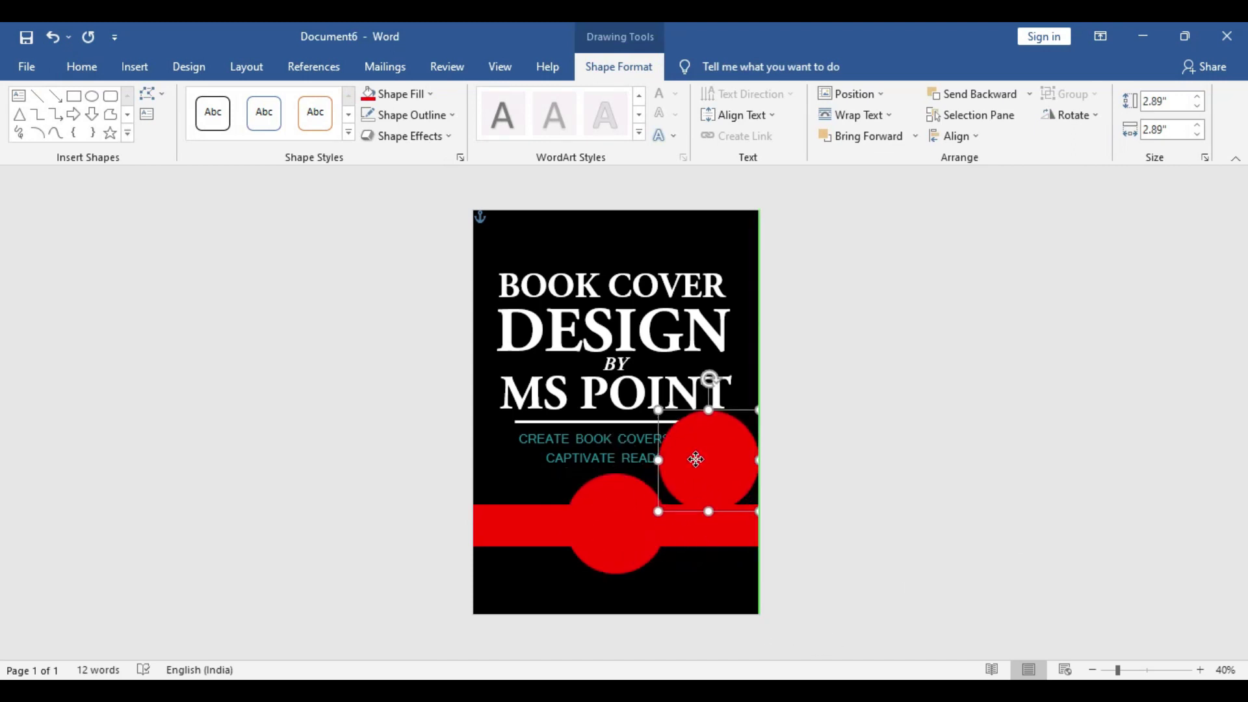
Step: Fill the copied circle with the Book-Logo-PNG-Photo picture and open the Format Picture settings
{"action": "left_click", "coordinate": [420, 98]}
{"action": "left_click", "coordinate": [411, 338]}
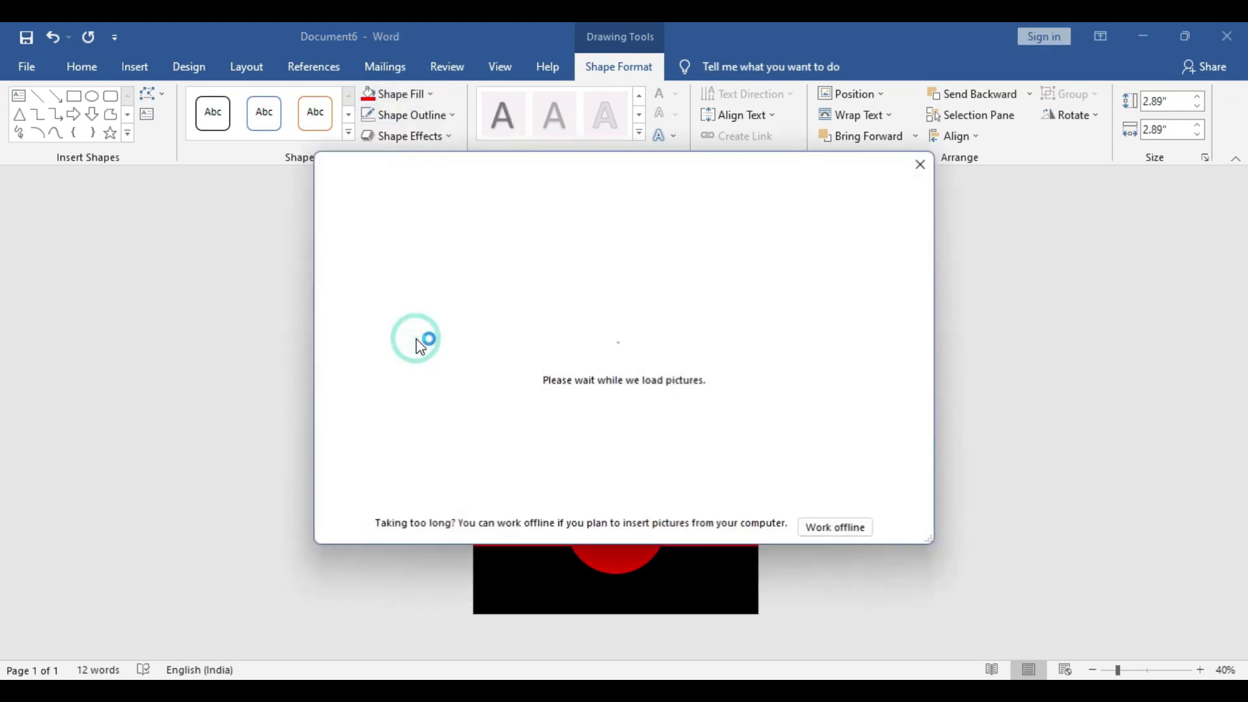
{"action": "left_click", "coordinate": [484, 256]}
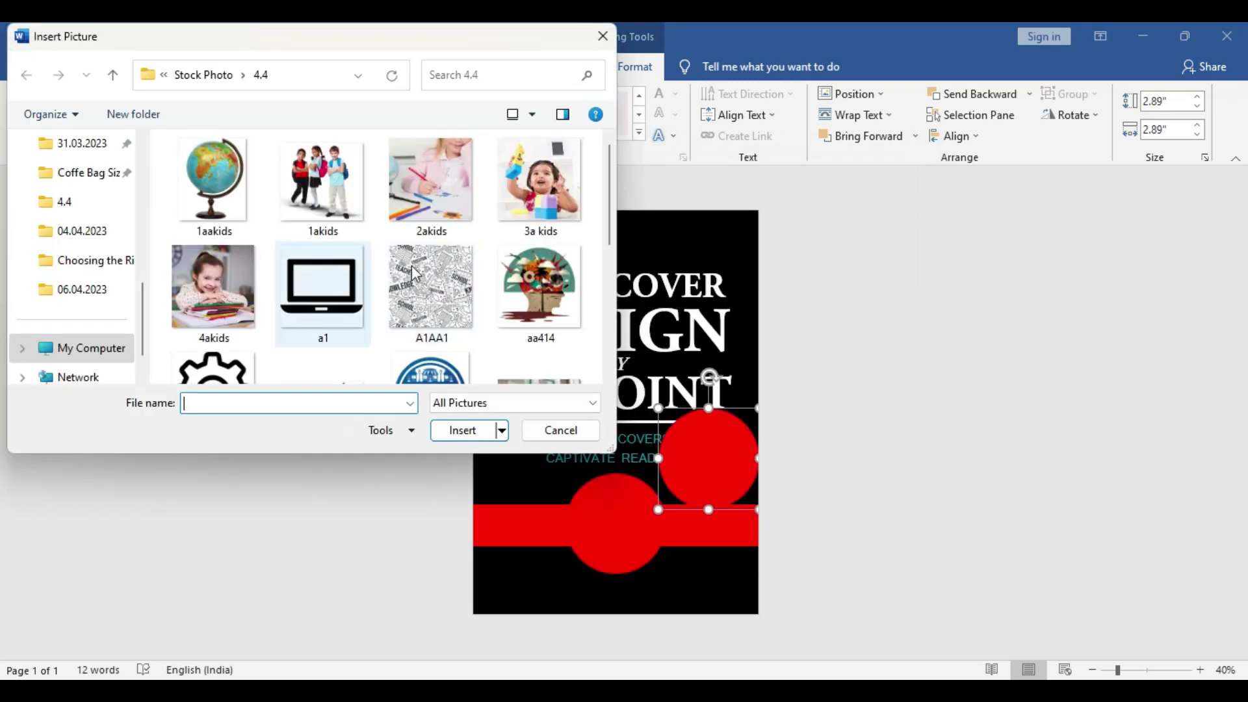
{"action": "left_click_drag", "start_coordinate": [607, 204], "coordinate": [602, 272]}
{"action": "left_click", "coordinate": [322, 253]}
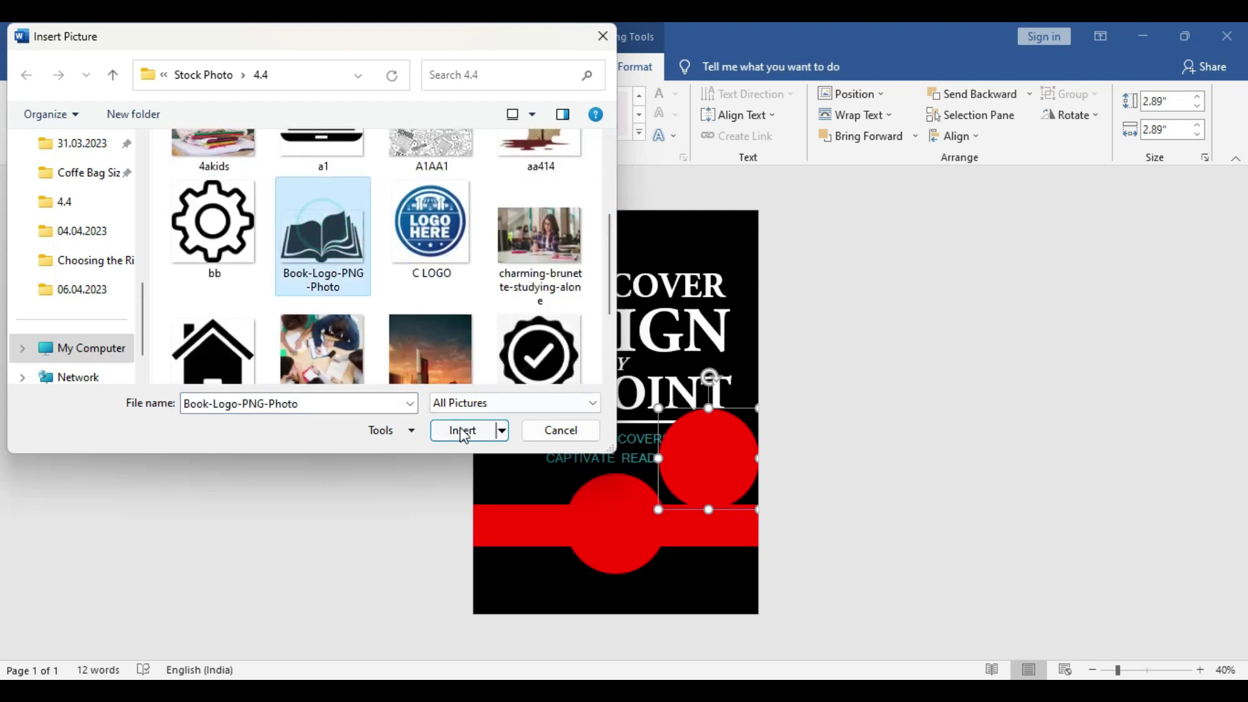
{"action": "left_click", "coordinate": [462, 431]}
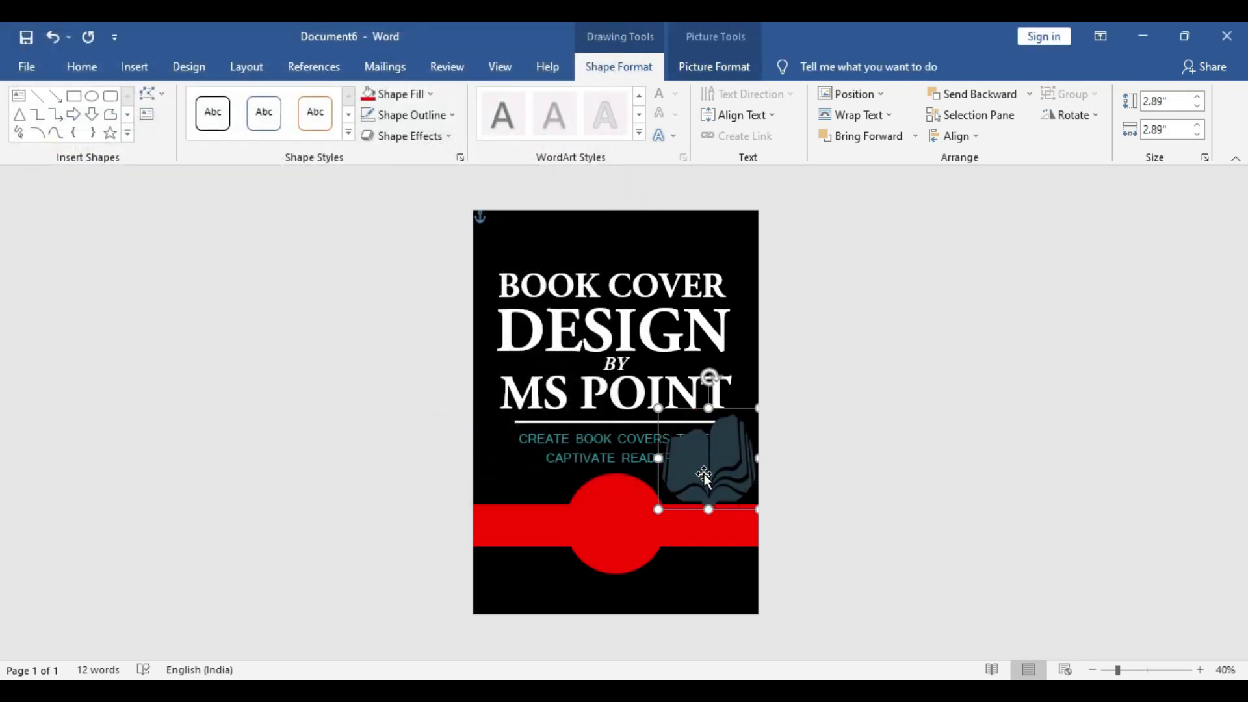
{"action": "left_click", "coordinate": [421, 97]}
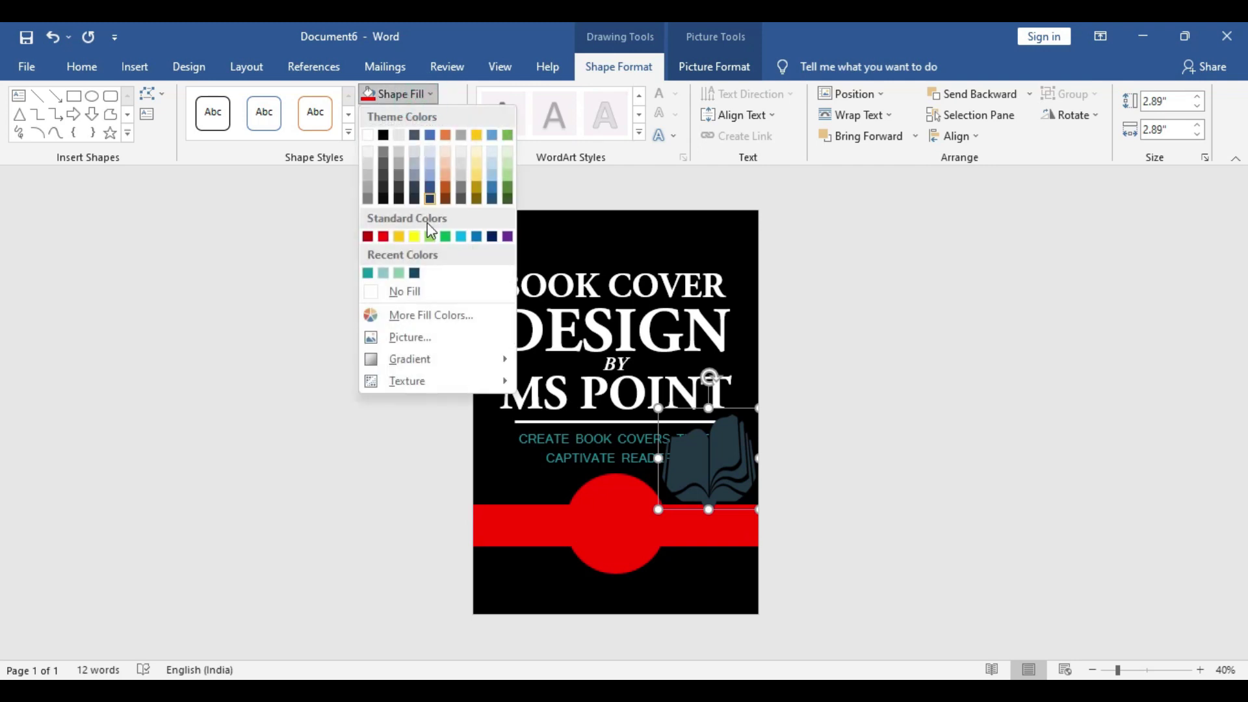
{"action": "mouse_move", "coordinate": [409, 359]}
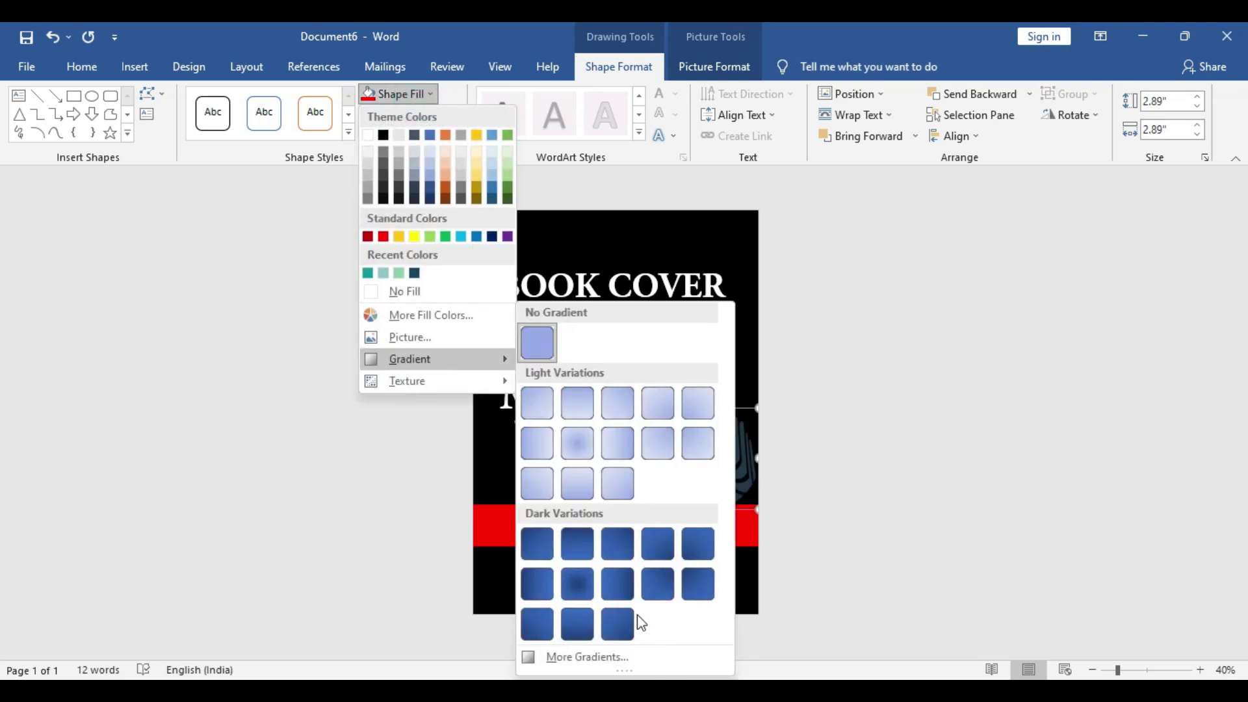
{"action": "left_click", "coordinate": [588, 658]}
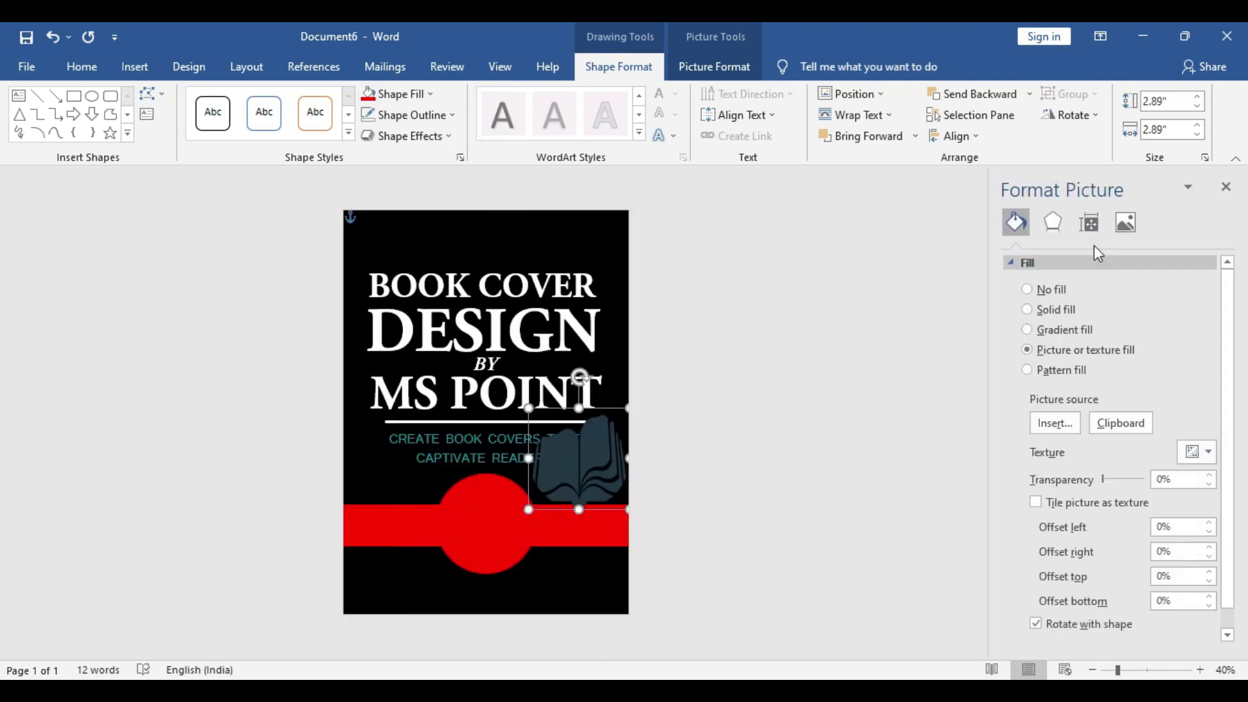
Step: Recolor the book logo to Washout with 70% brightness and 80% contrast so it turns white
{"action": "left_click", "coordinate": [1124, 225]}
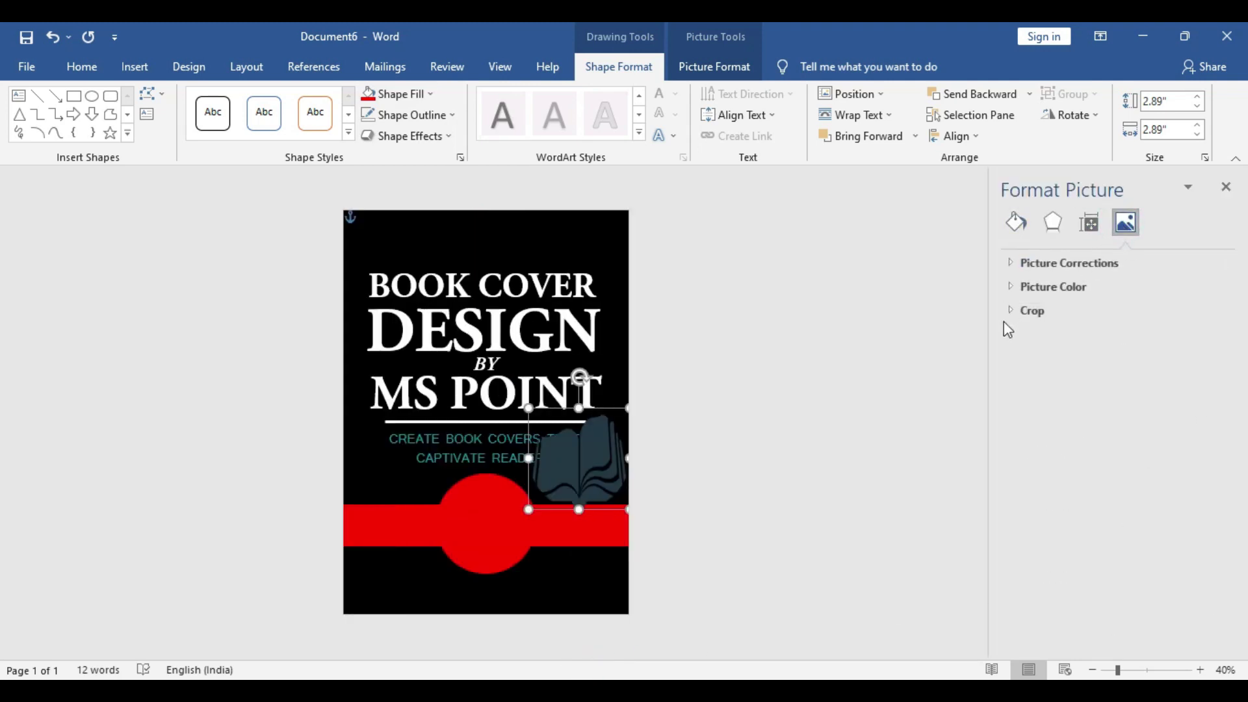
{"action": "left_click", "coordinate": [1013, 286]}
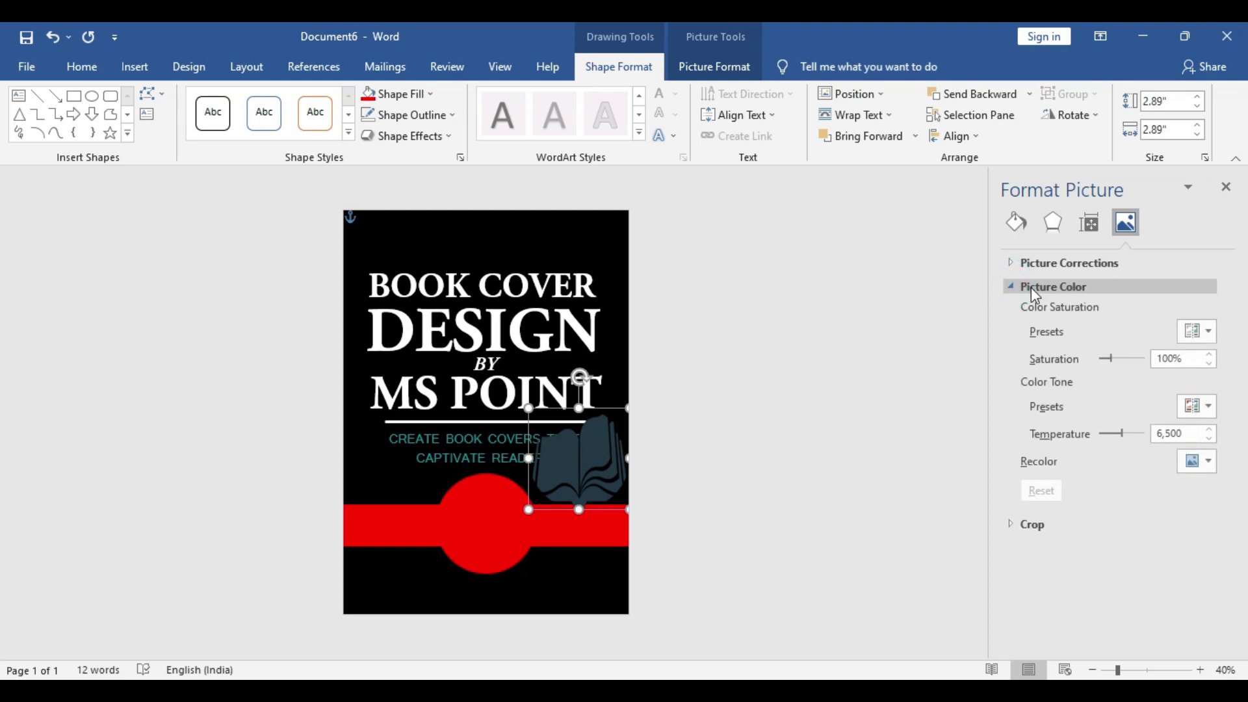
{"action": "left_click", "coordinate": [1197, 460]}
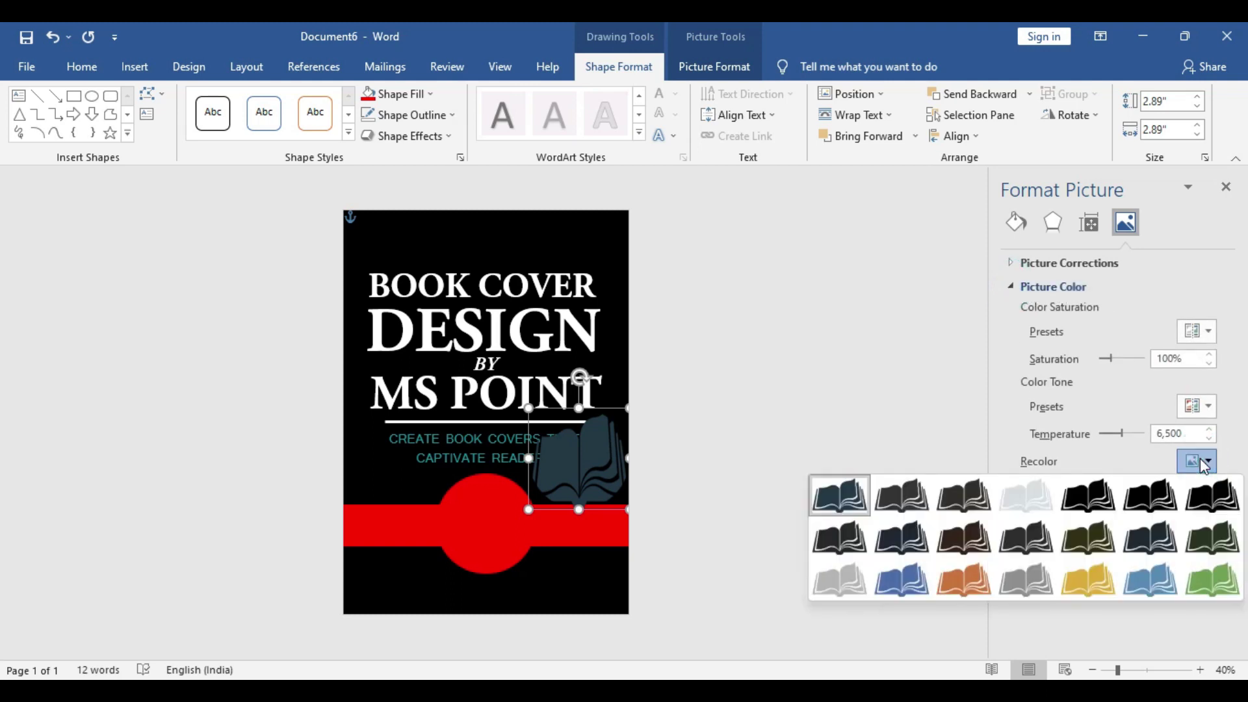
{"action": "left_click", "coordinate": [1039, 495]}
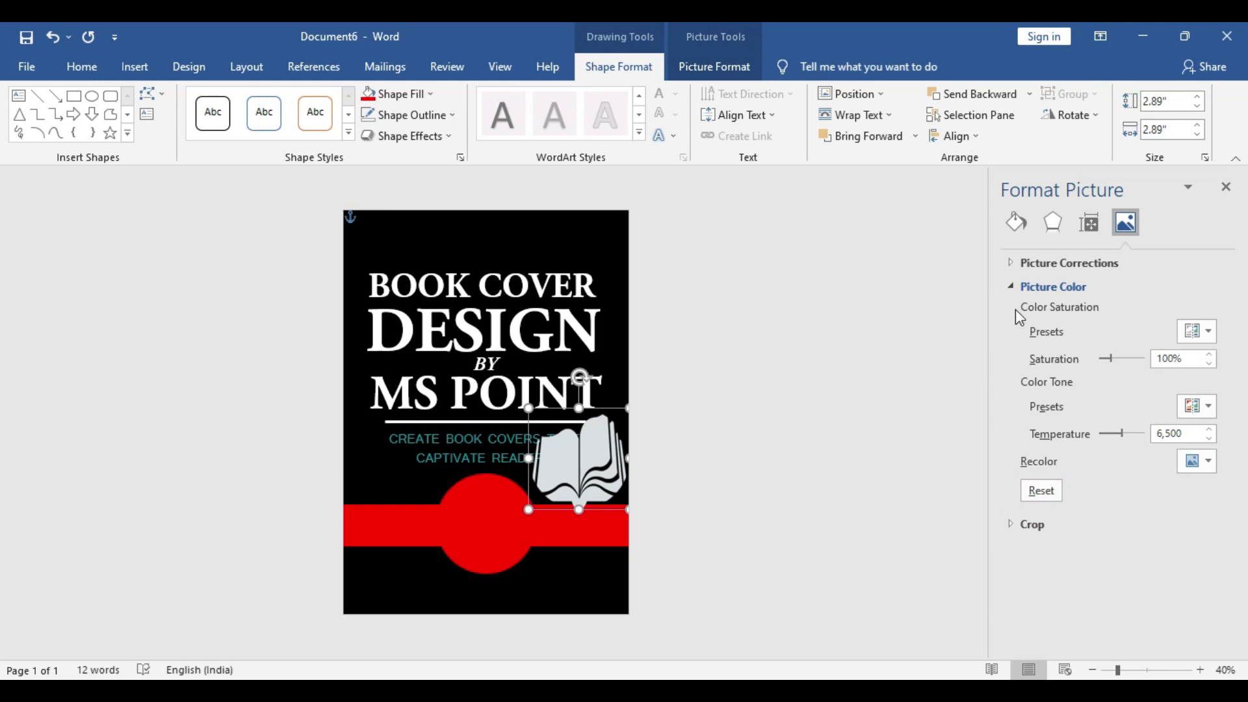
{"action": "left_click", "coordinate": [1014, 263]}
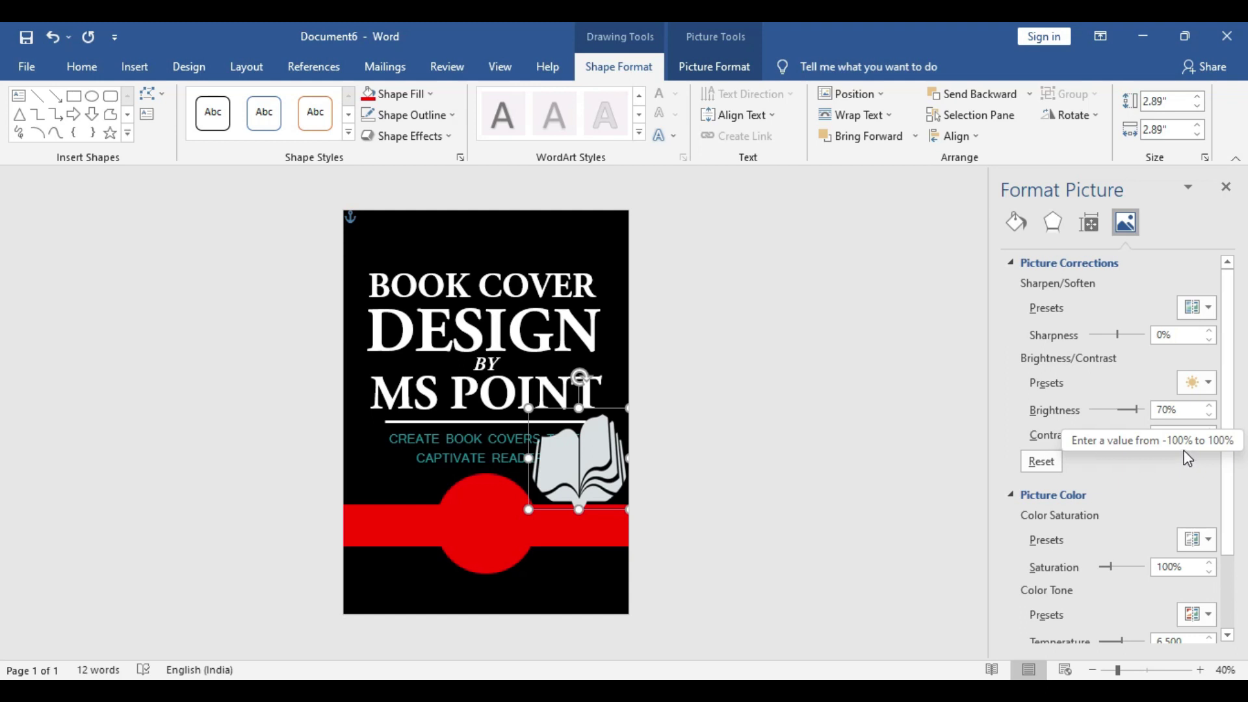
{"action": "left_click_drag", "start_coordinate": [1105, 441], "coordinate": [1127, 435]}
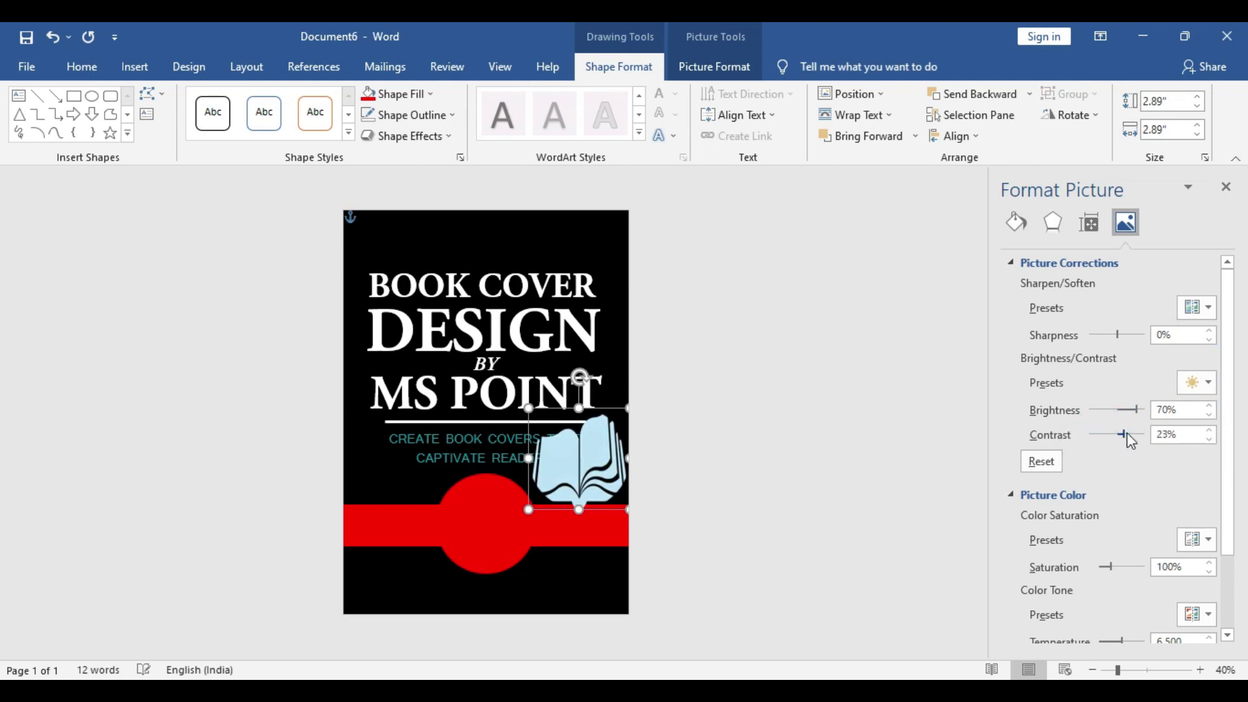
{"action": "left_click_drag", "start_coordinate": [1127, 442], "coordinate": [1142, 445]}
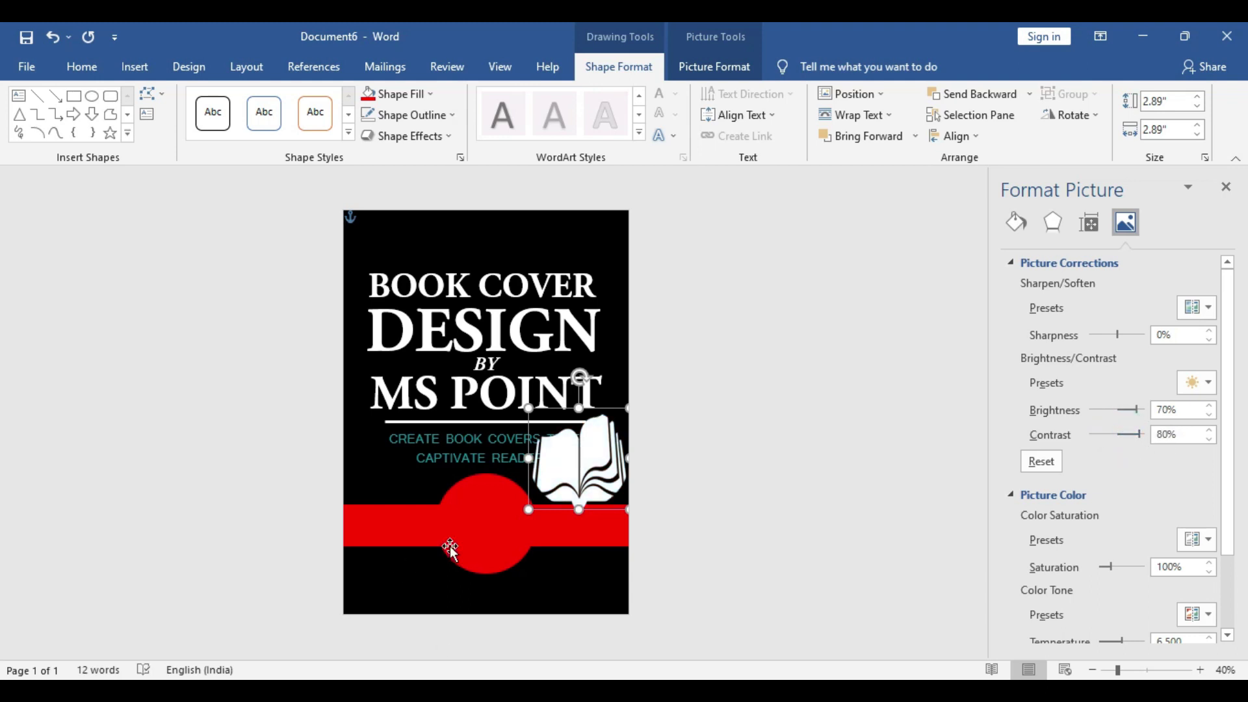
Step: Move the book logo onto the red circle and shrink it to 2.47 inches
{"action": "left_click_drag", "start_coordinate": [594, 468], "coordinate": [499, 516]}
{"action": "left_click_drag", "start_coordinate": [537, 467], "coordinate": [488, 527]}
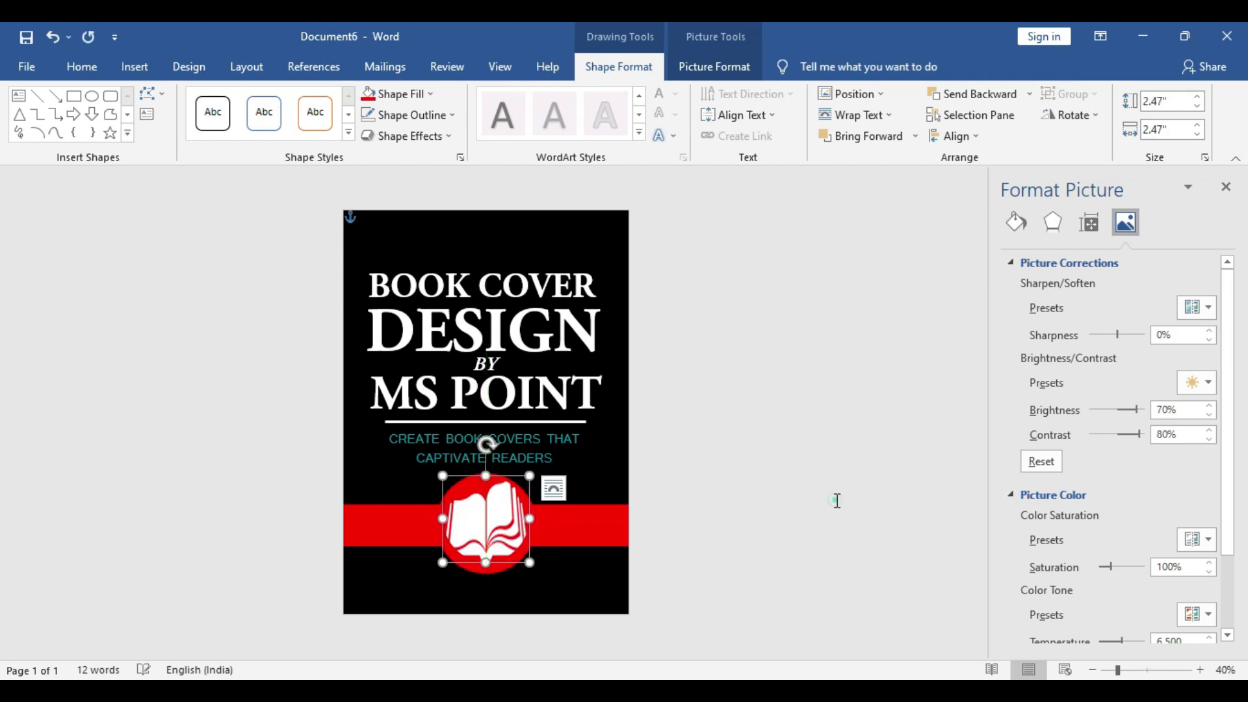
{"action": "left_click", "coordinate": [869, 488]}
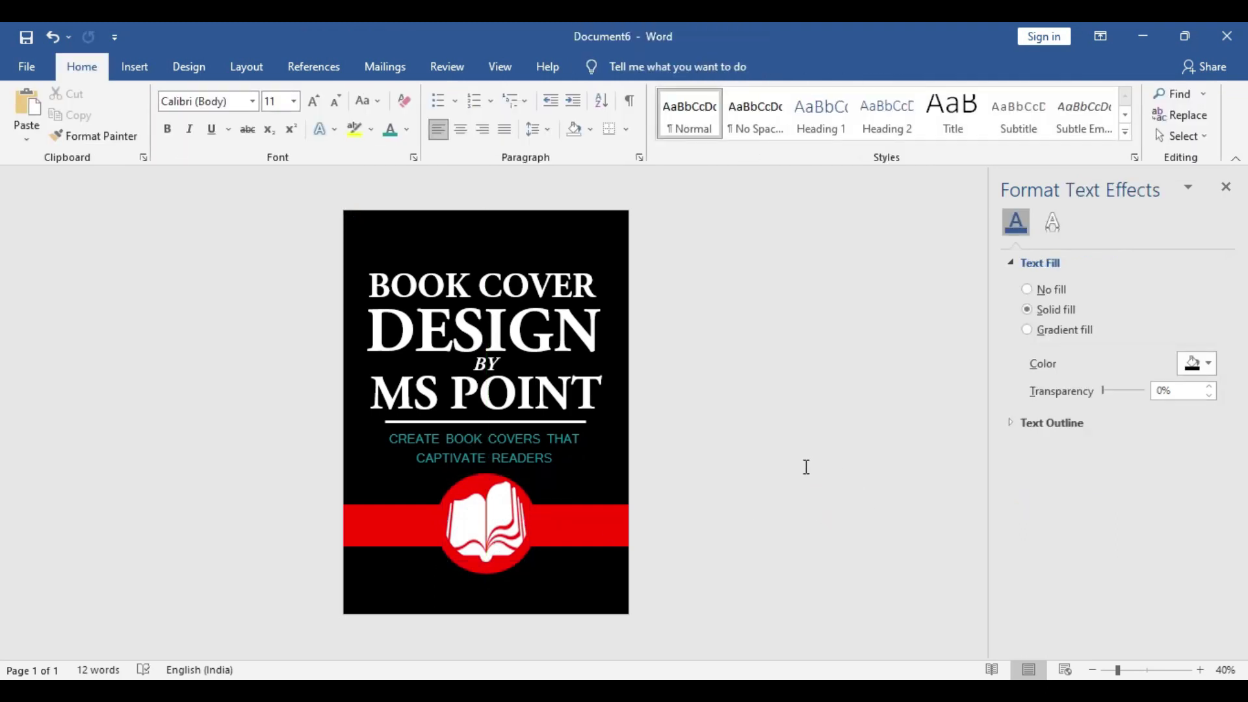
Step: Duplicate the BY MS POINT text box, move the copy below the red band, and set size 60
{"action": "left_click", "coordinate": [585, 389]}
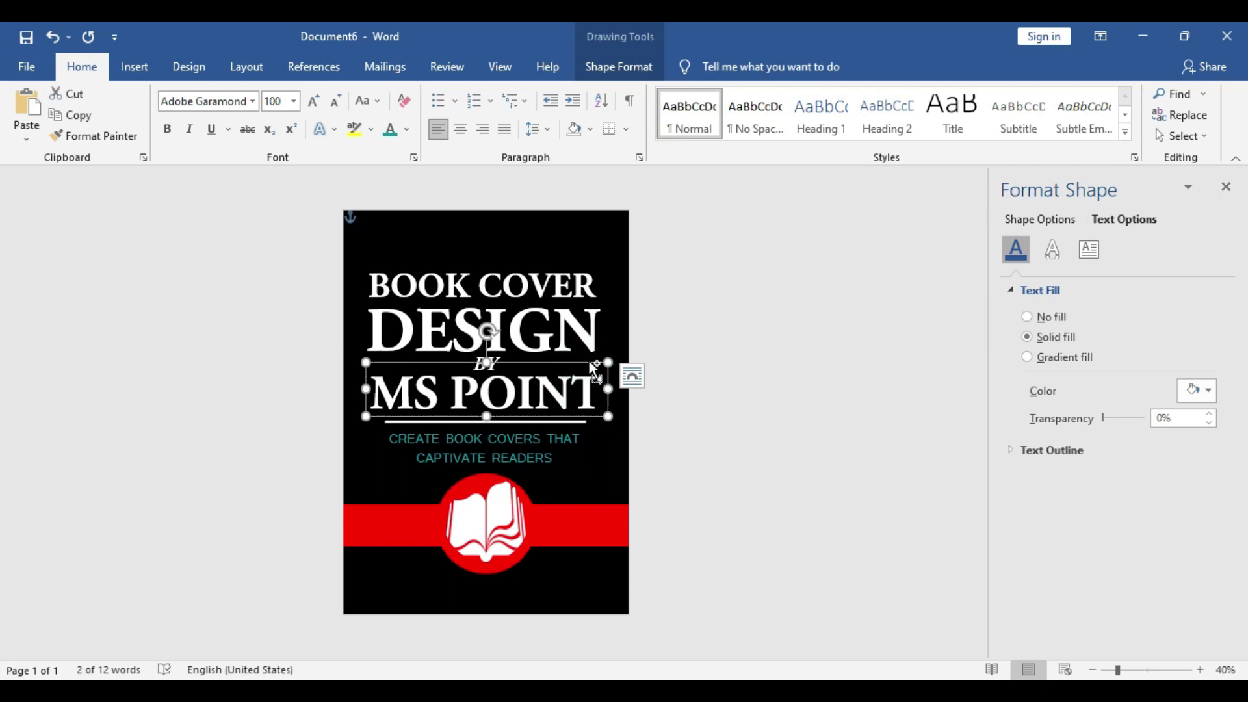
{"action": "key", "text": "ctrl+v"}
{"action": "mouse_move", "coordinate": [587, 373]}
{"action": "left_mouse_down"}
{"action": "mouse_move", "coordinate": [585, 554]}
{"action": "mouse_move", "coordinate": [376, 582]}
{"action": "left_mouse_up"}
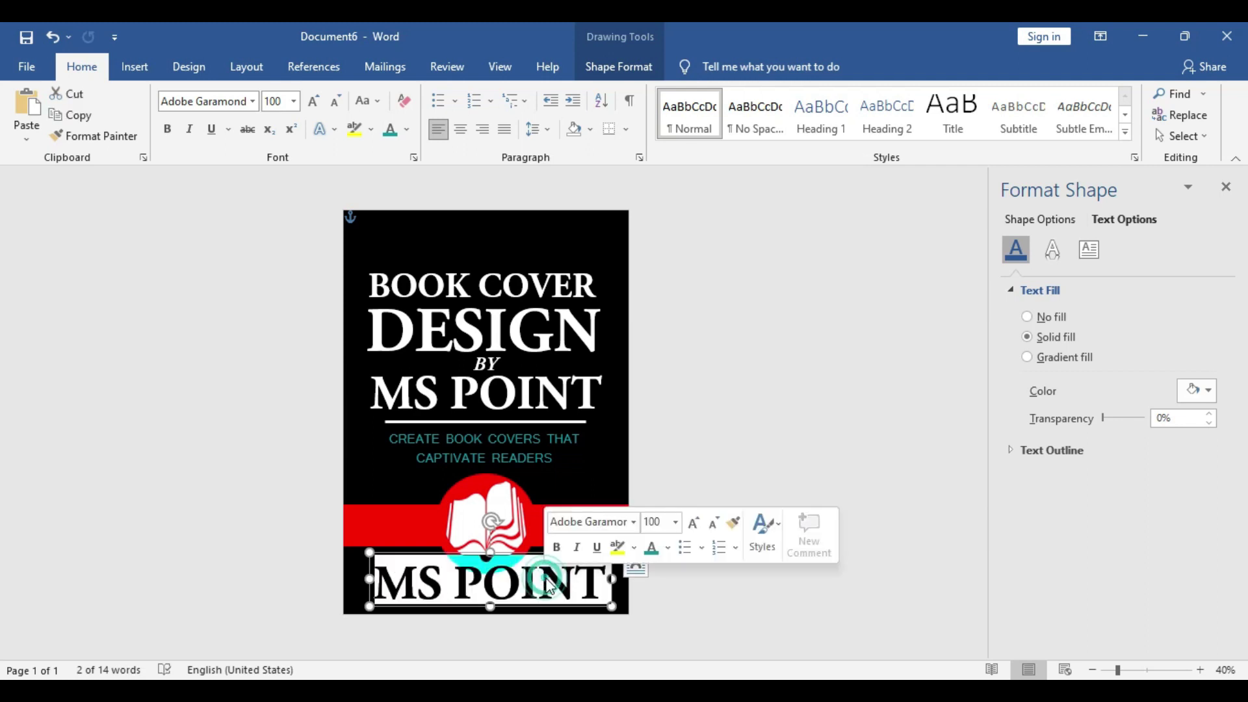
{"action": "left_click", "coordinate": [670, 522]}
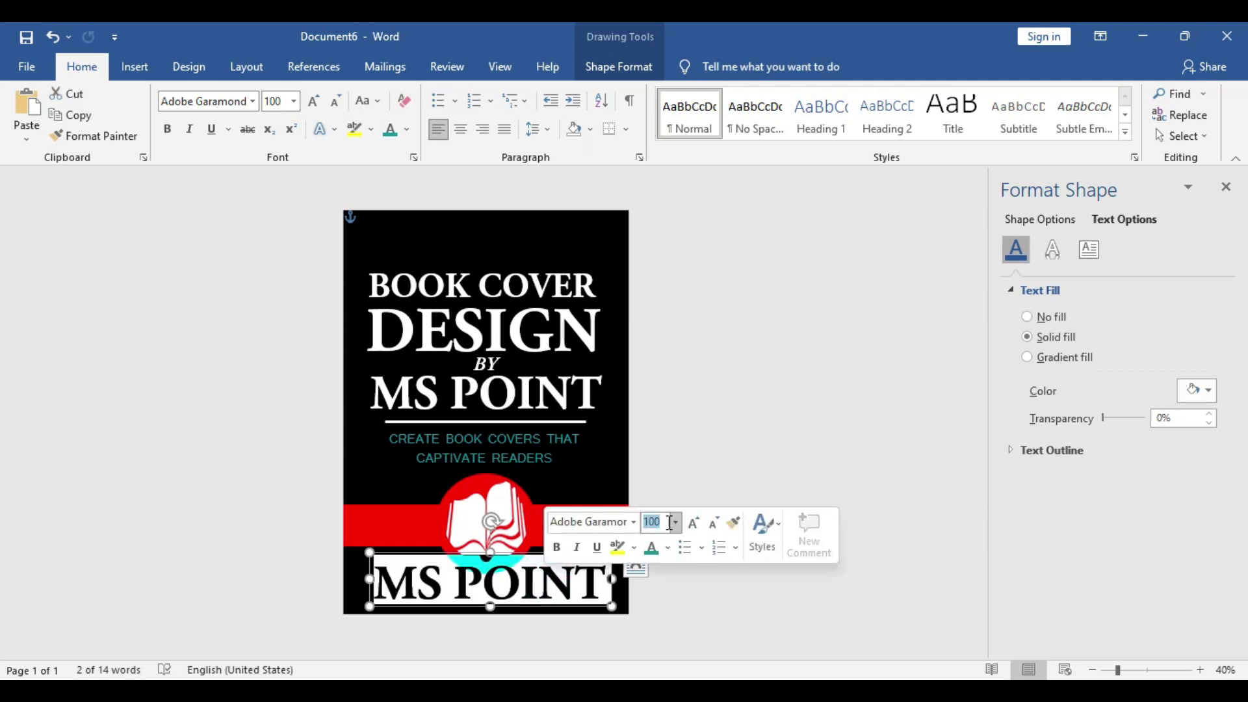
{"action": "type", "text": "60"}
{"action": "key", "text": "Return"}
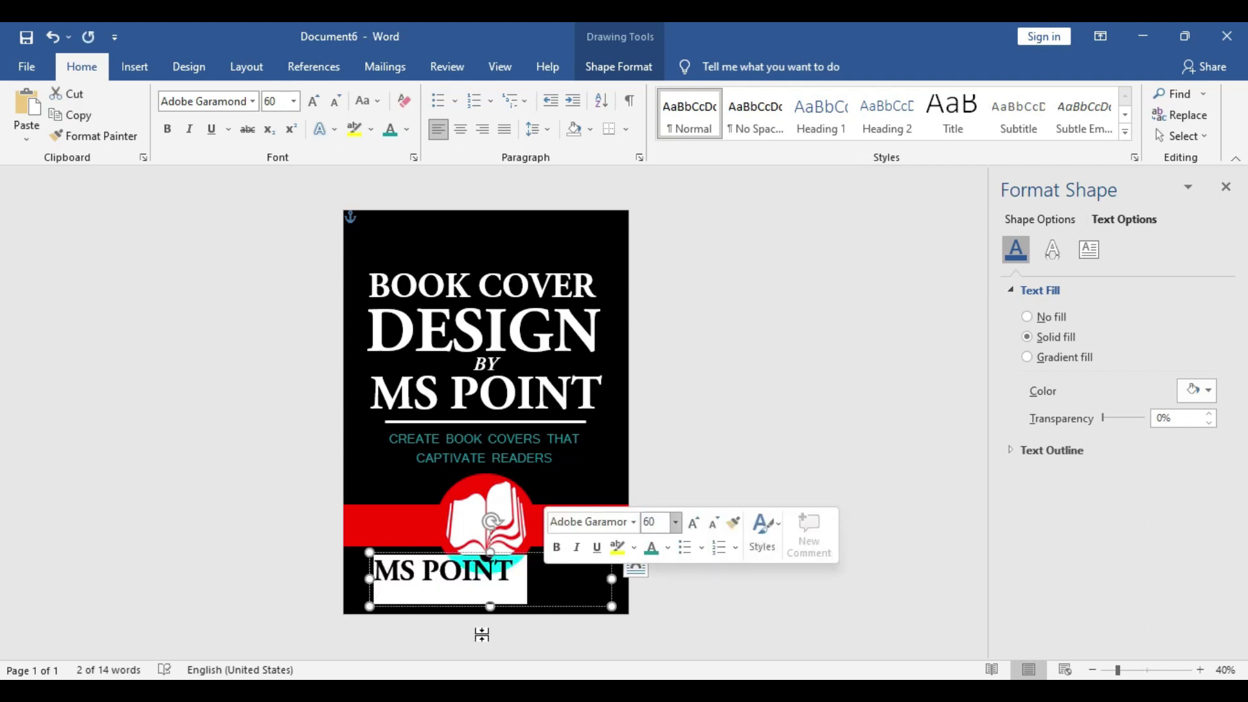
Step: Replace the copied text with the author's name, then resize the box and place it at bottom centre
{"action": "left_click_drag", "start_coordinate": [485, 602], "coordinate": [508, 579]}
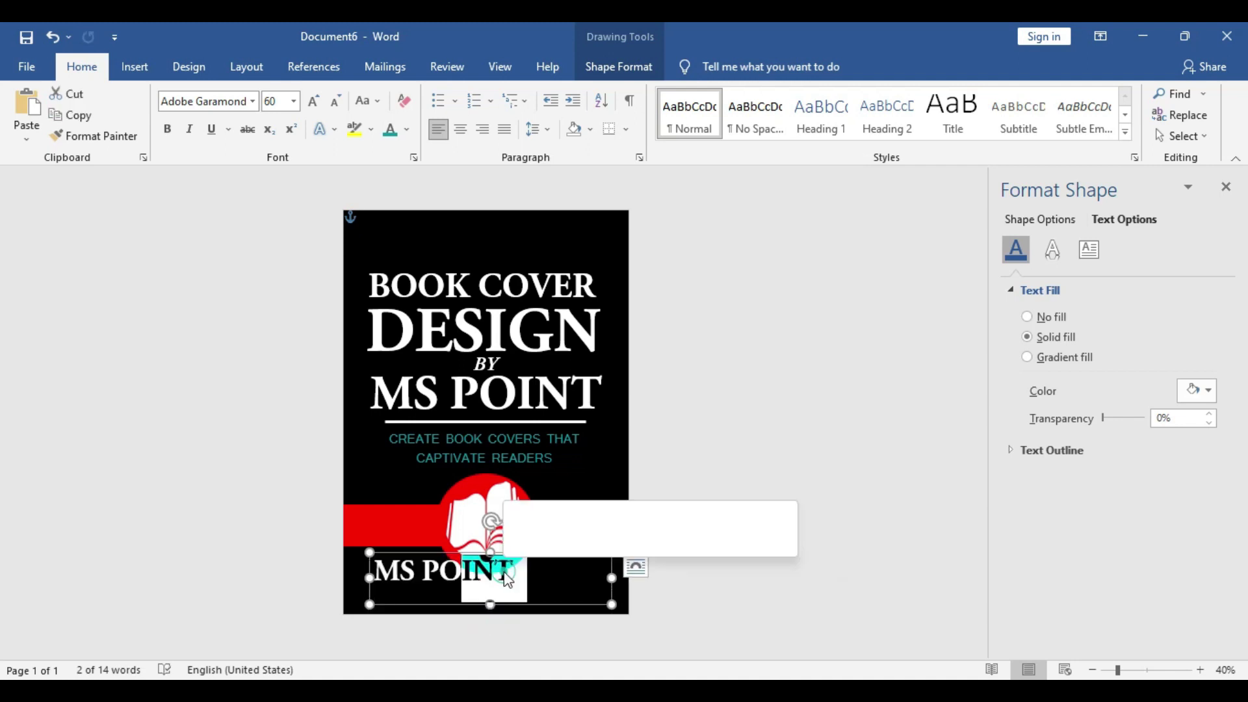
{"action": "key", "text": "ctrl+a"}
{"action": "type", "text": "J"}
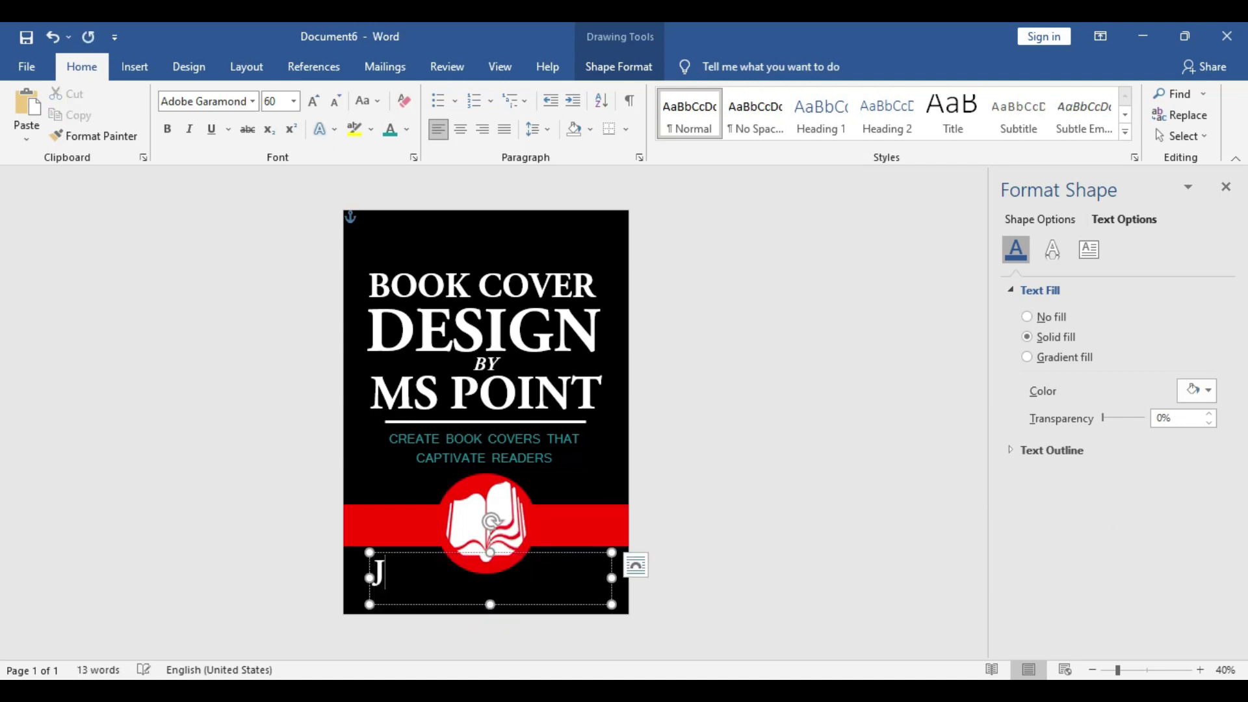
{"action": "type", "text": "HON "}
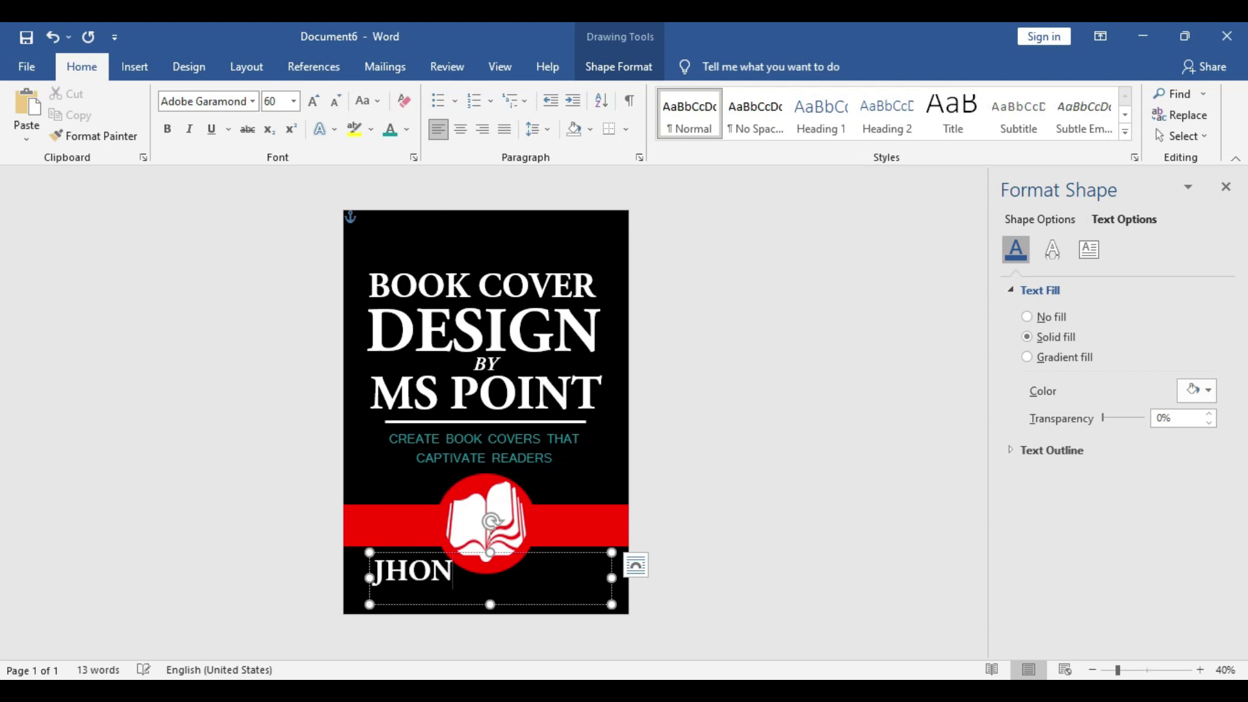
{"action": "type", "text": "DOE"}
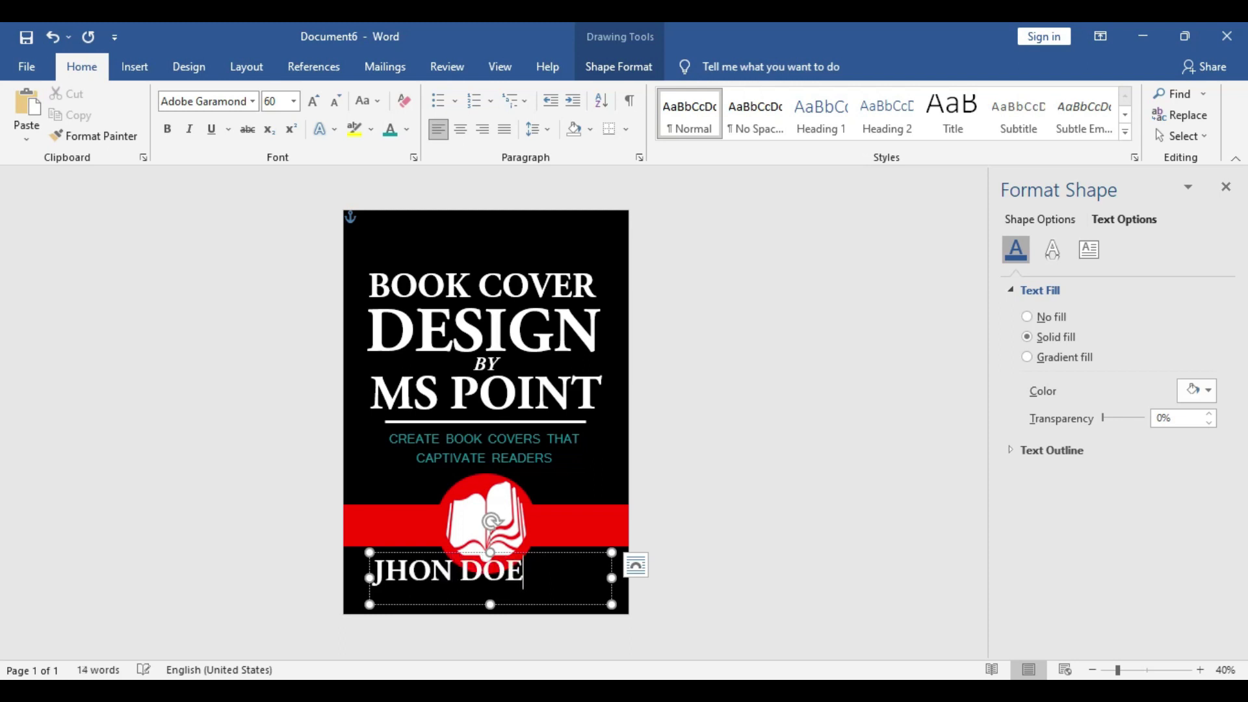
{"action": "left_click_drag", "start_coordinate": [491, 605], "coordinate": [490, 588]}
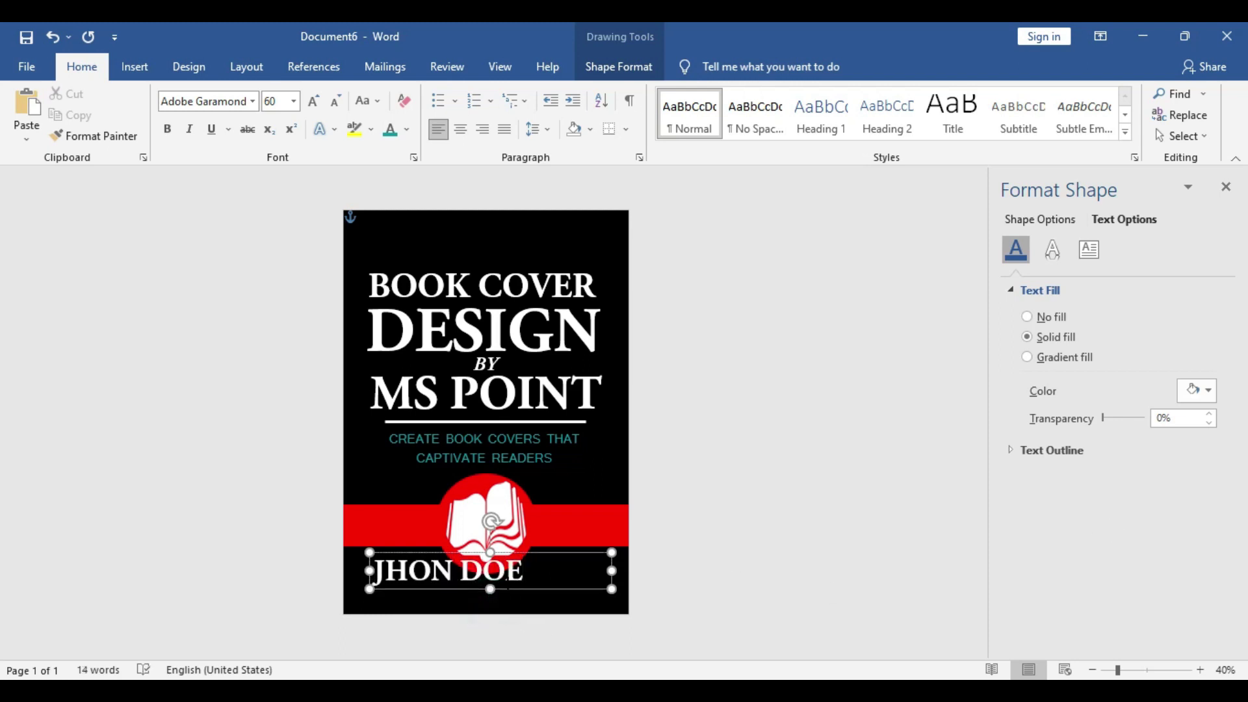
{"action": "left_click_drag", "start_coordinate": [609, 569], "coordinate": [532, 570]}
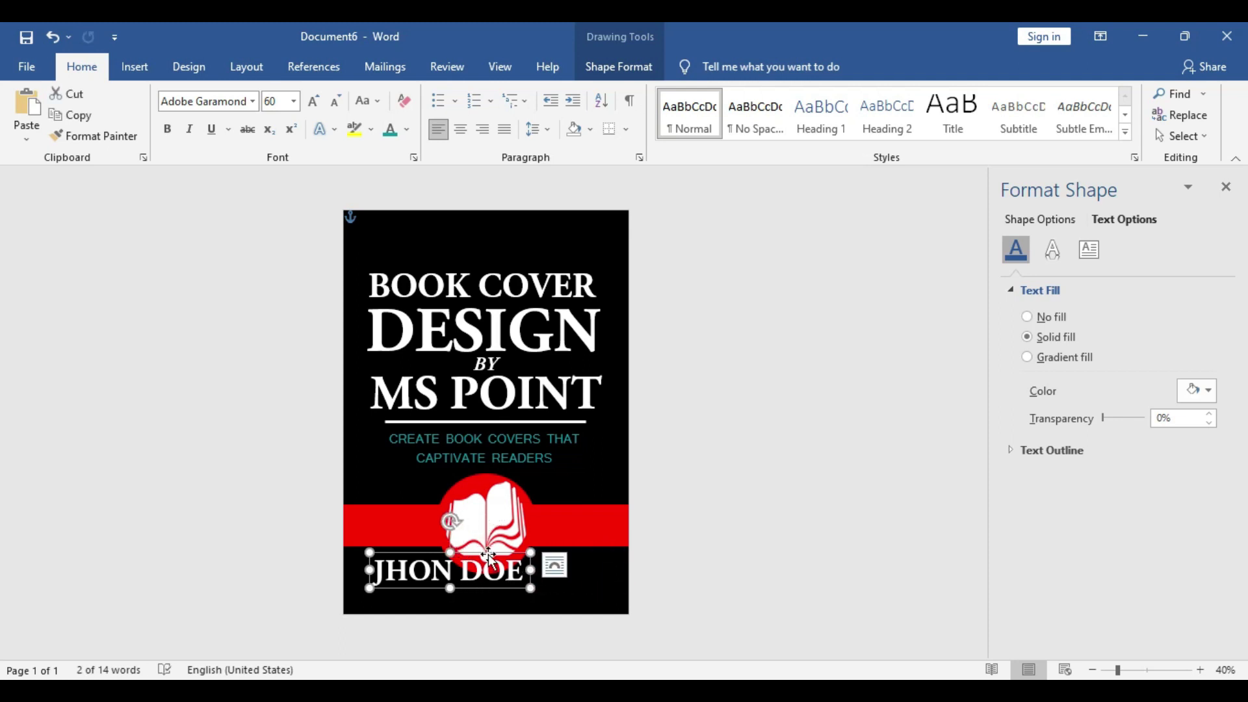
{"action": "left_click_drag", "start_coordinate": [489, 555], "coordinate": [538, 573]}
Step: Reduce the author name to 40 pt and shrink its text box to fit under the logo
{"action": "triple_click", "coordinate": [526, 592]}
{"action": "left_click", "coordinate": [646, 544]}
{"action": "type", "text": "40"}
{"action": "key", "text": "Return"}
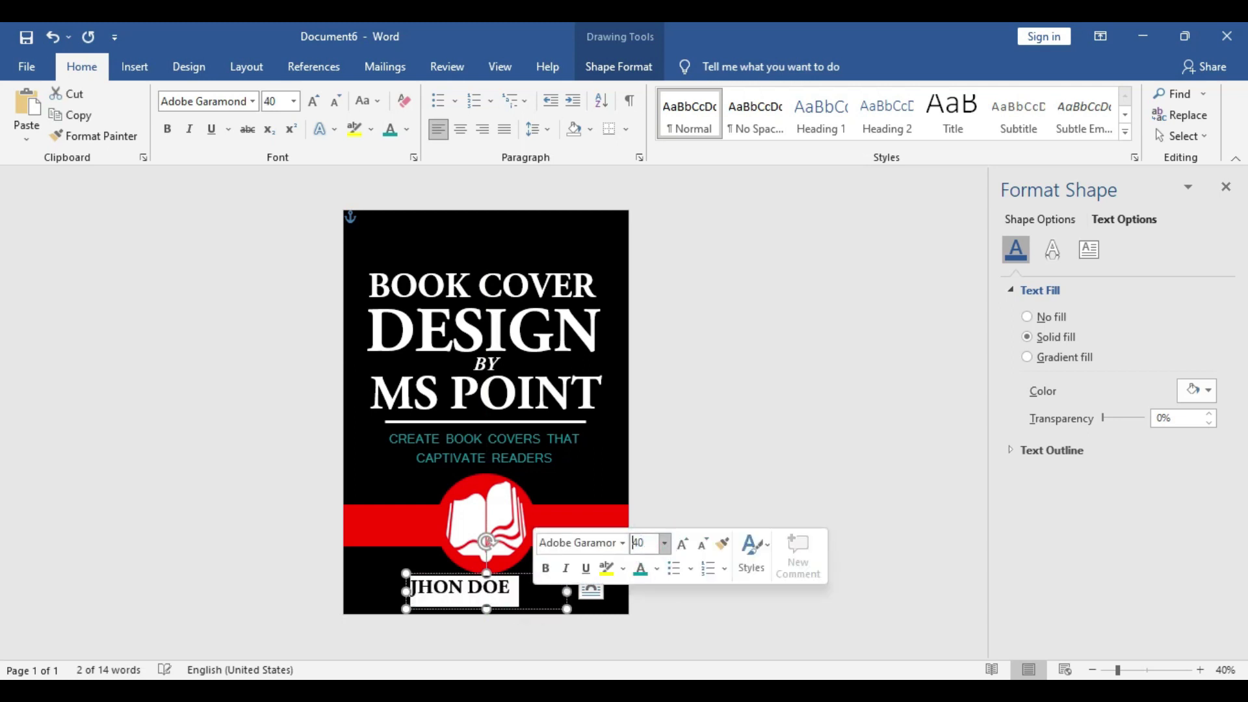
{"action": "left_click_drag", "start_coordinate": [567, 609], "coordinate": [517, 600]}
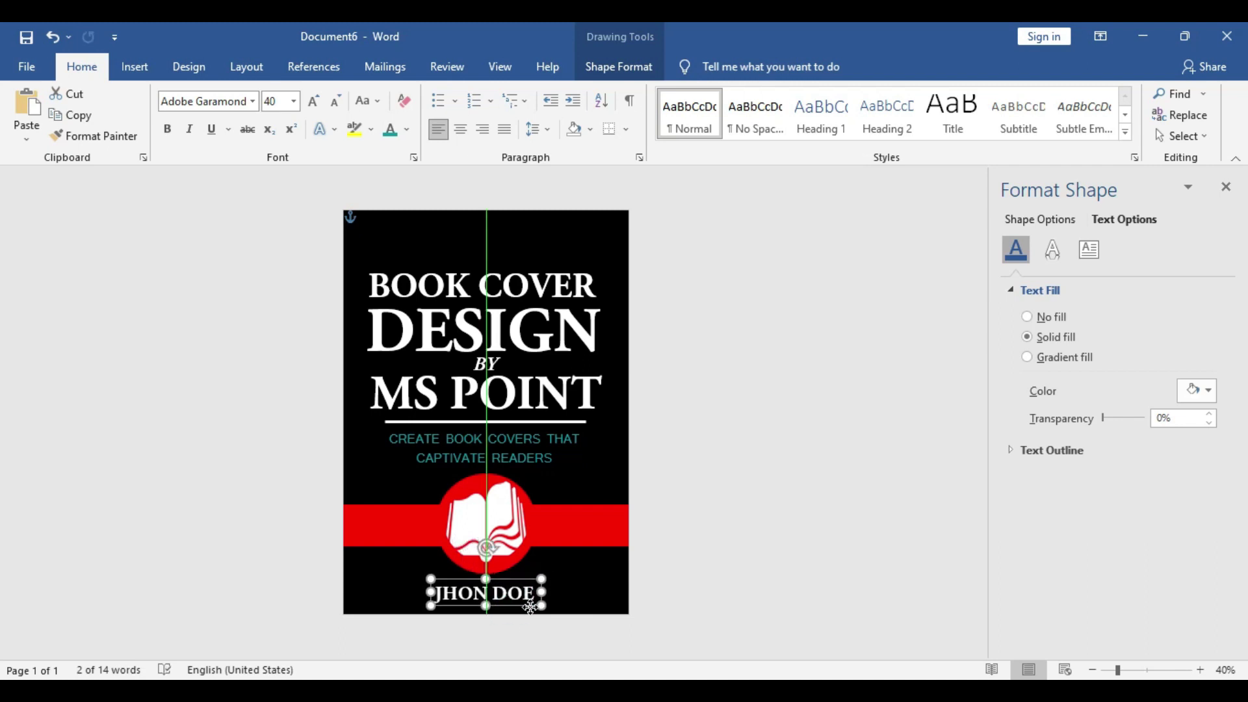
{"action": "left_click_drag", "start_coordinate": [511, 604], "coordinate": [535, 611]}
{"action": "left_click", "coordinate": [749, 585]}
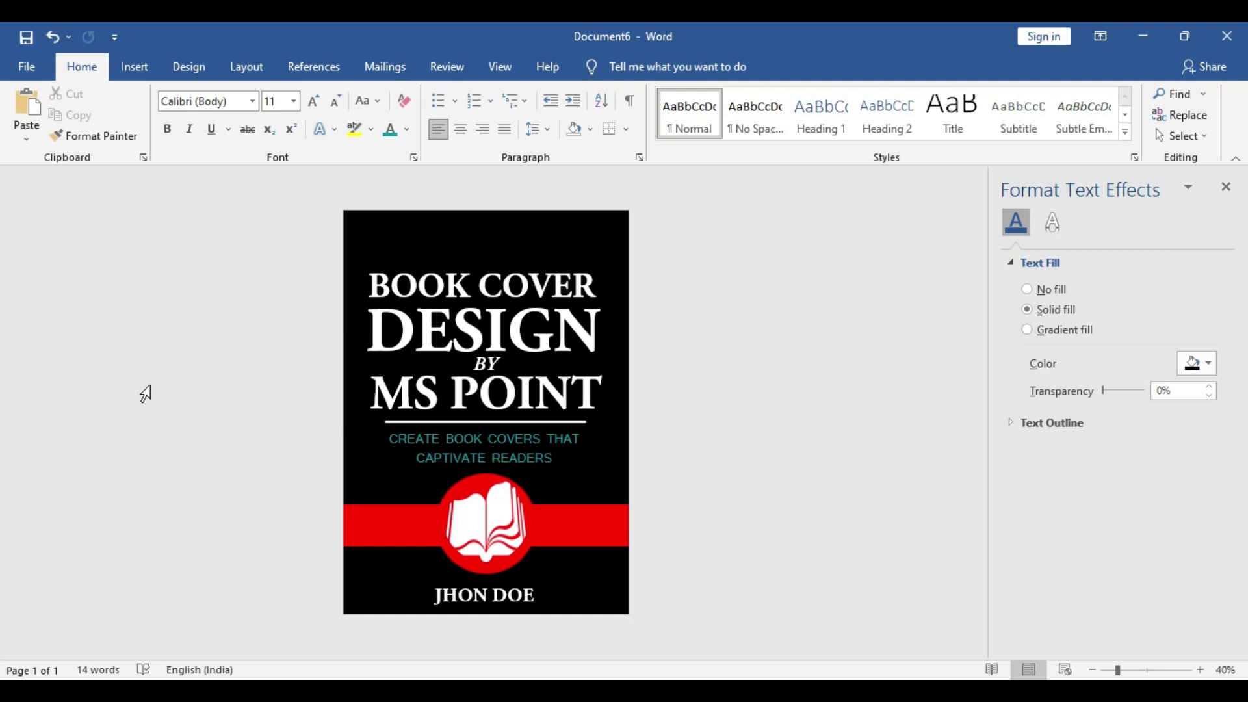
Step: Centre the author name box horizontally on the page with Align Center
{"action": "left_click", "coordinate": [134, 66]}
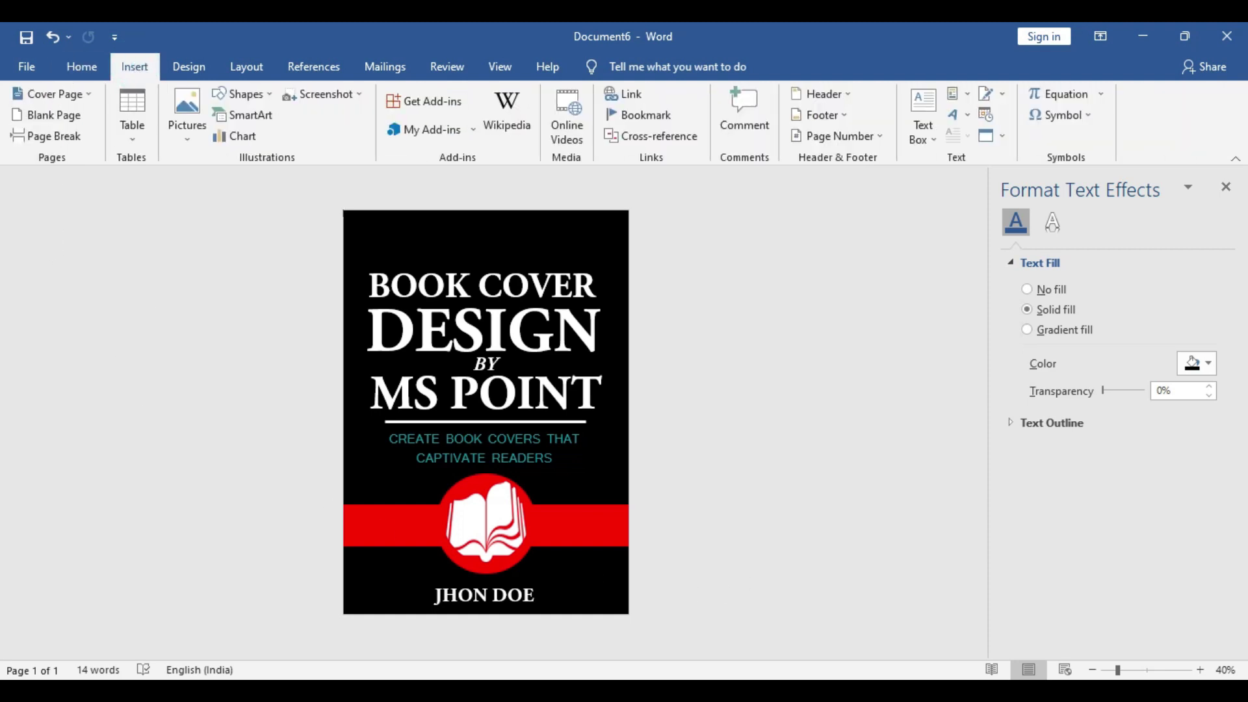
{"action": "left_click", "coordinate": [509, 605]}
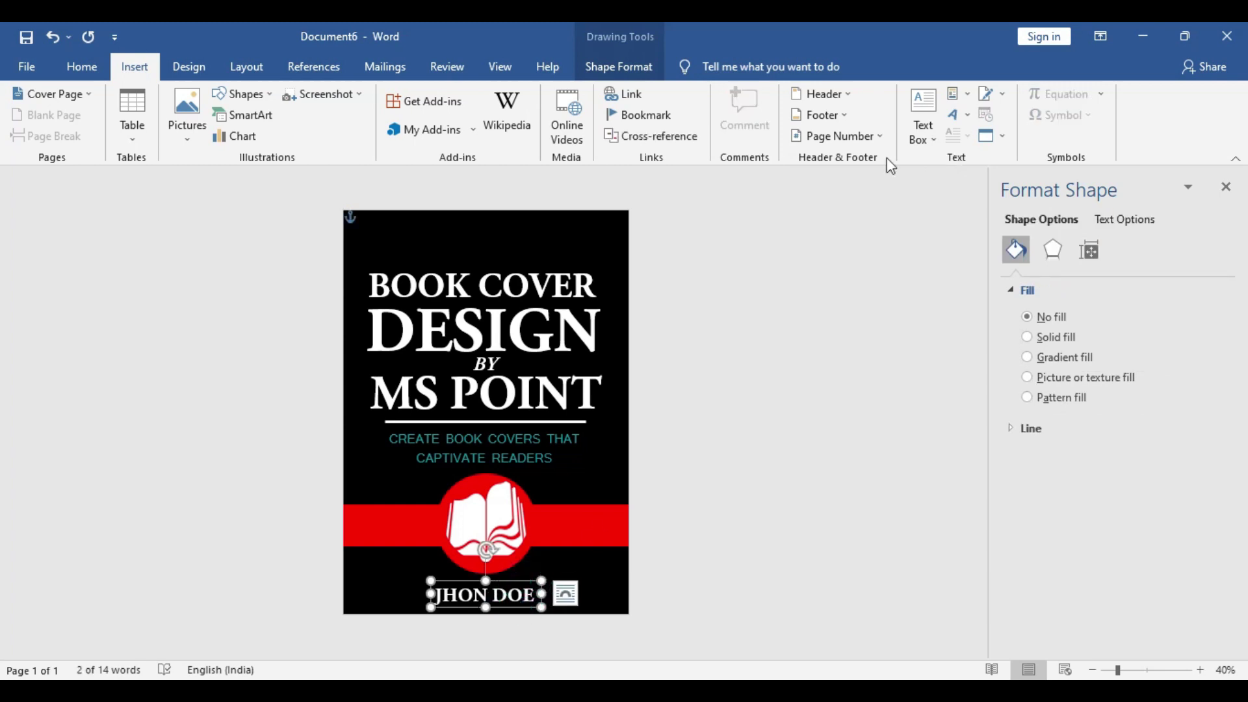
{"action": "left_click", "coordinate": [533, 581]}
{"action": "left_click", "coordinate": [969, 135]}
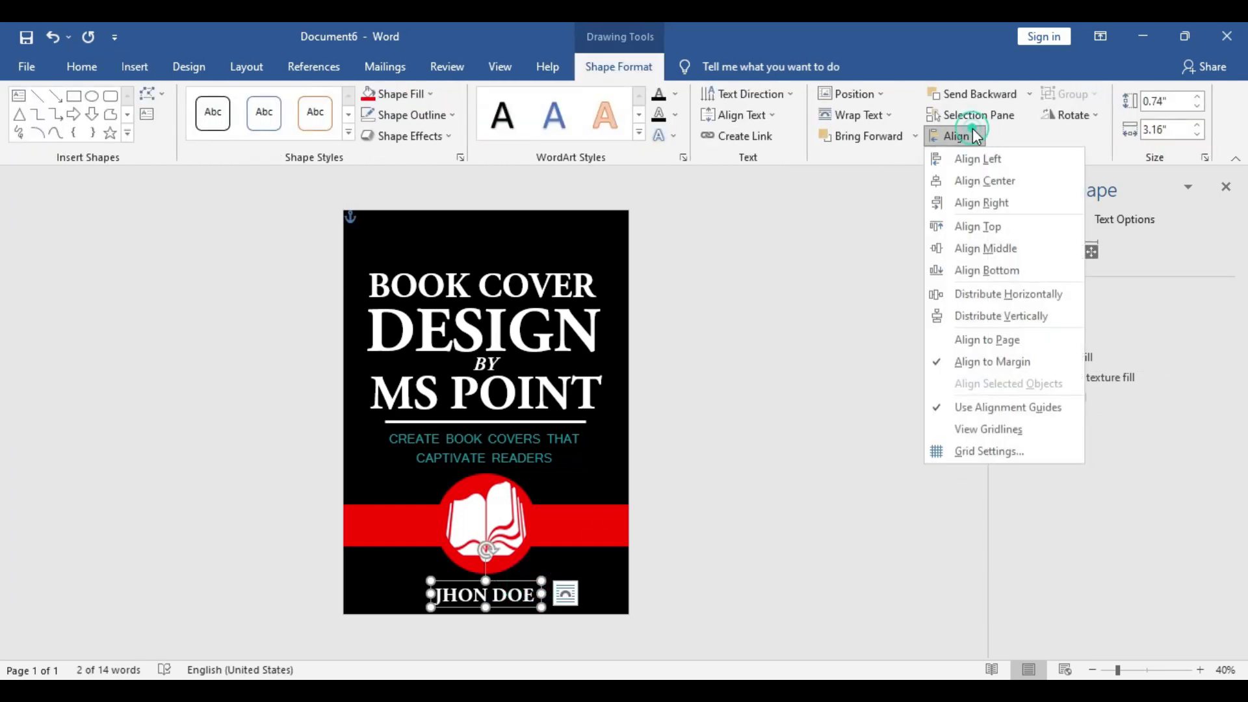
{"action": "left_click", "coordinate": [985, 183]}
{"action": "left_click", "coordinate": [803, 502]}
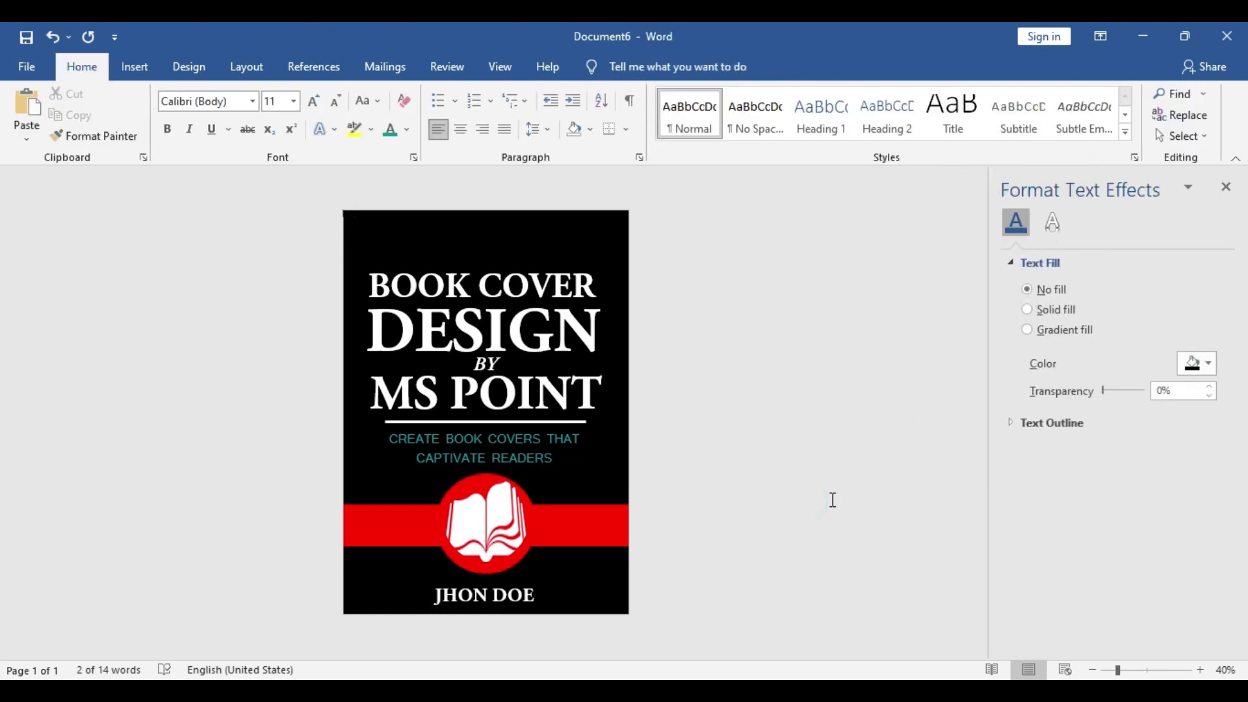
{"action": "left_click", "coordinate": [142, 73]}
Step: Draw a rectangle across the top of the cover, rotate it diagonally, and place it in the top-right corner
{"action": "left_click", "coordinate": [245, 97]}
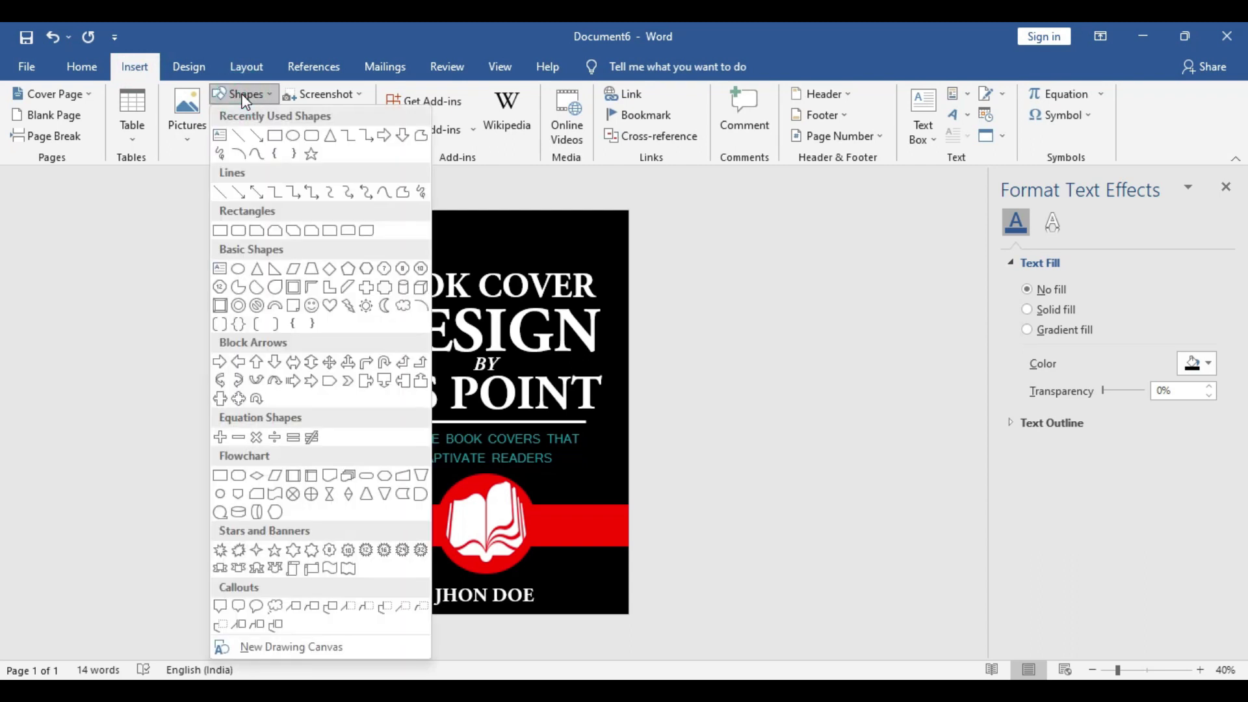
{"action": "left_click", "coordinate": [274, 135]}
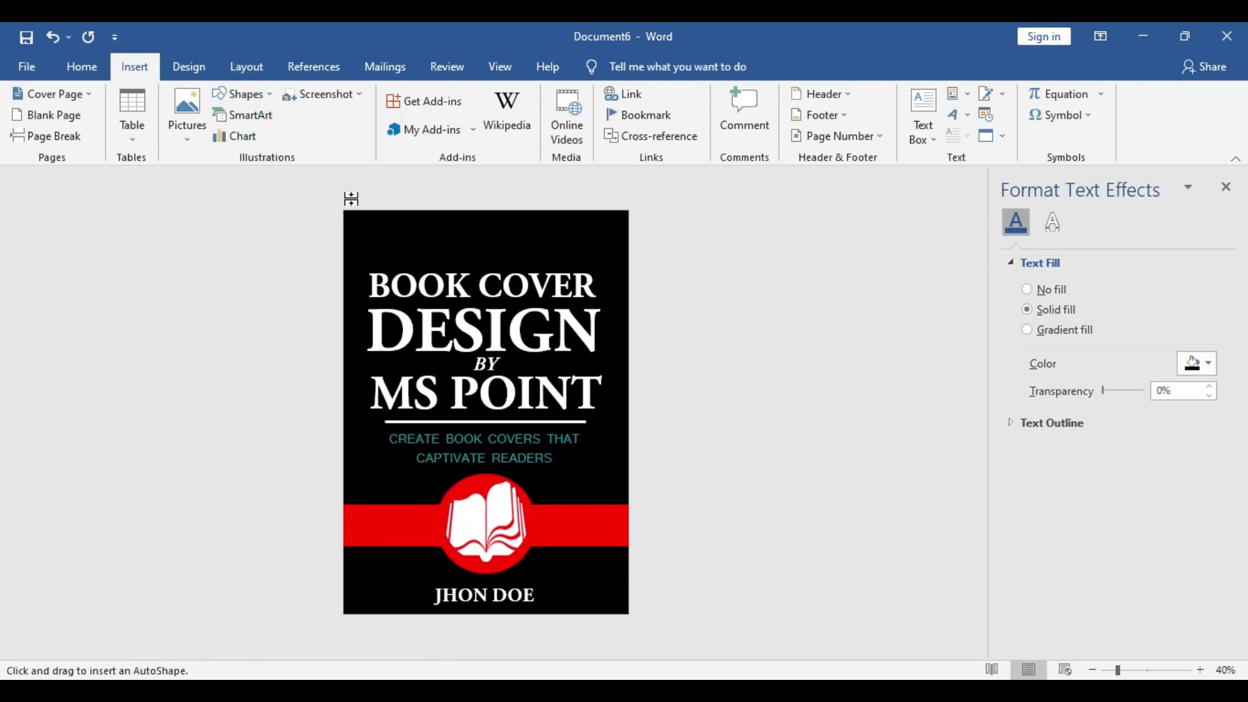
{"action": "mouse_move", "coordinate": [396, 223]}
{"action": "left_mouse_down"}
{"action": "mouse_move", "coordinate": [529, 259]}
{"action": "mouse_move", "coordinate": [609, 256]}
{"action": "left_mouse_up"}
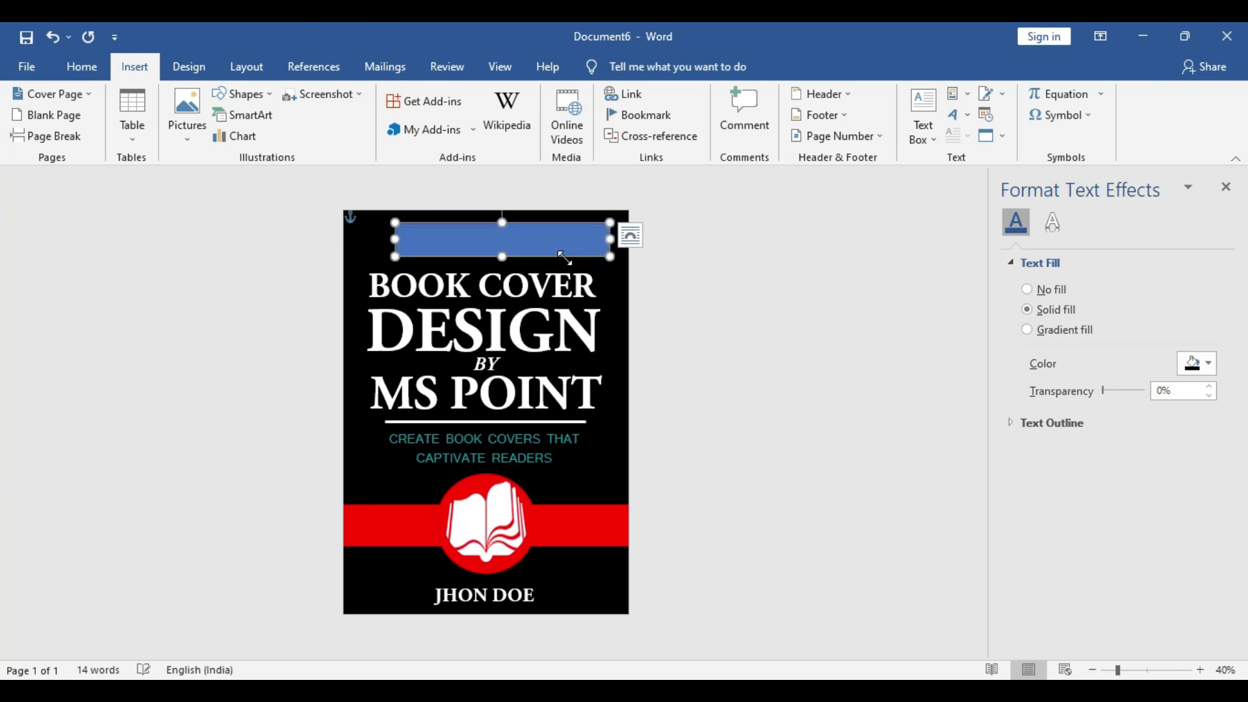
{"action": "left_click_drag", "start_coordinate": [499, 241], "coordinate": [501, 271]}
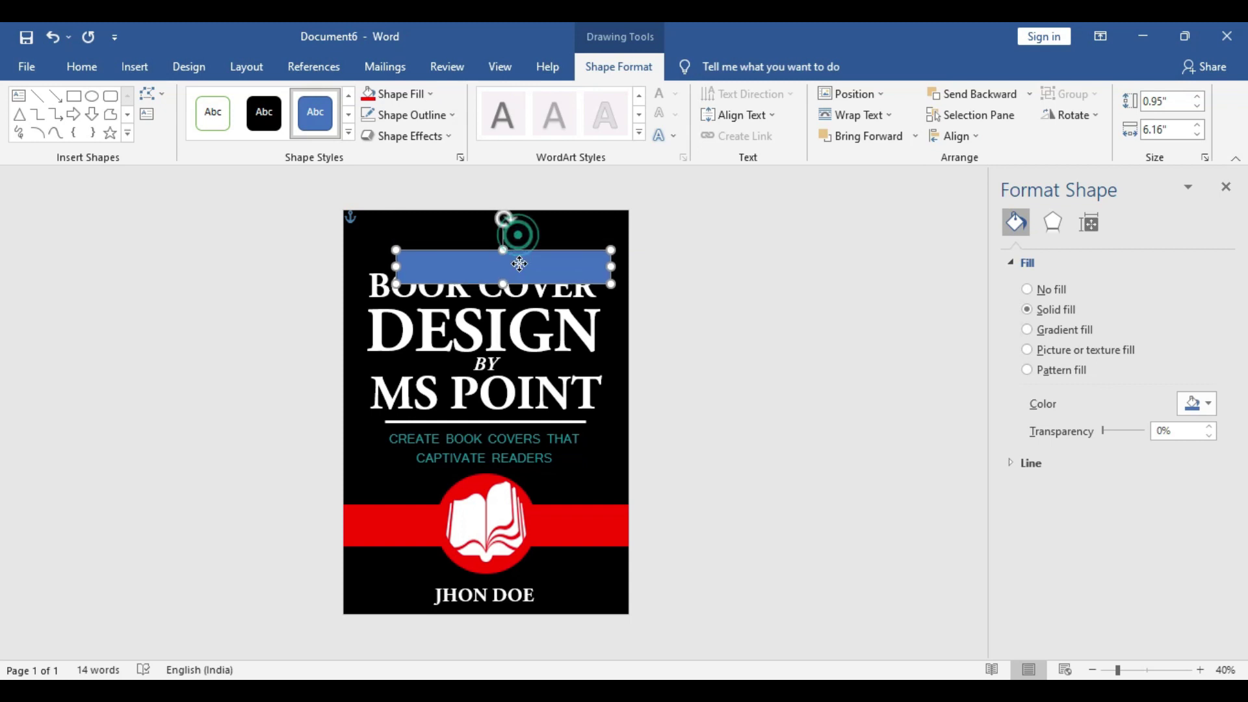
{"action": "mouse_move", "coordinate": [504, 224]}
{"action": "left_mouse_down"}
{"action": "mouse_move", "coordinate": [554, 223]}
{"action": "mouse_move", "coordinate": [539, 215]}
{"action": "left_mouse_up"}
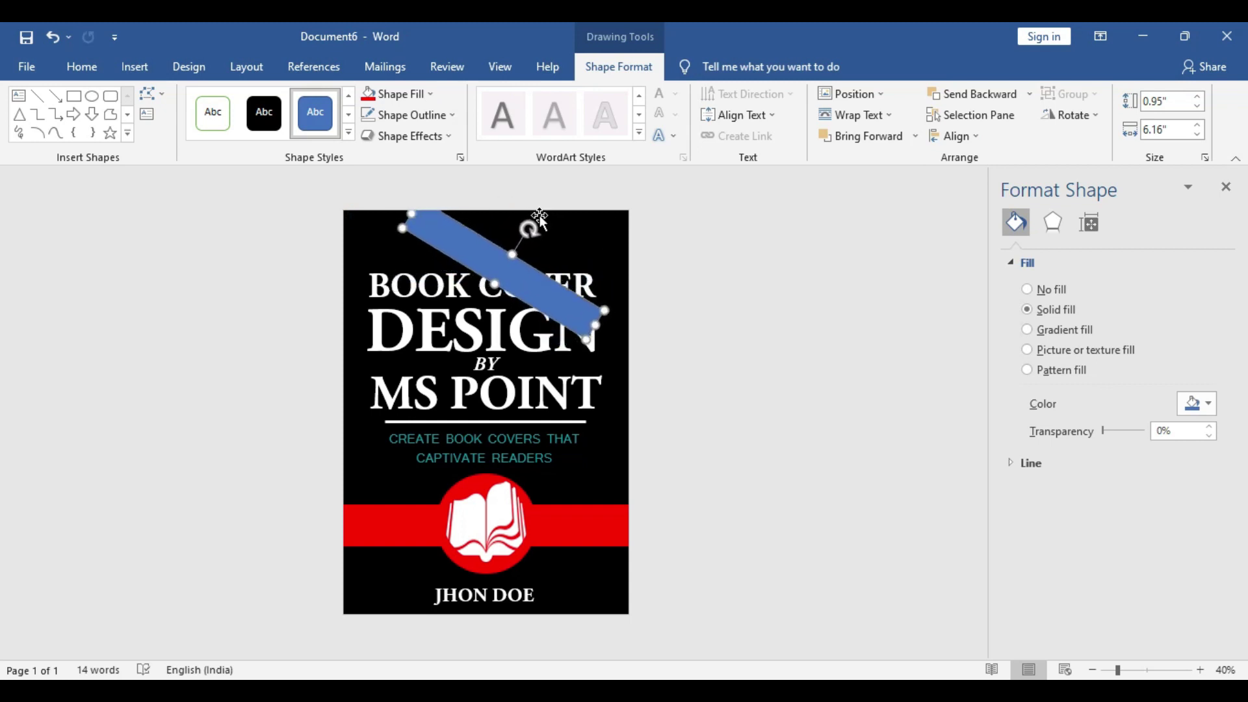
{"action": "left_click_drag", "start_coordinate": [513, 276], "coordinate": [588, 249]}
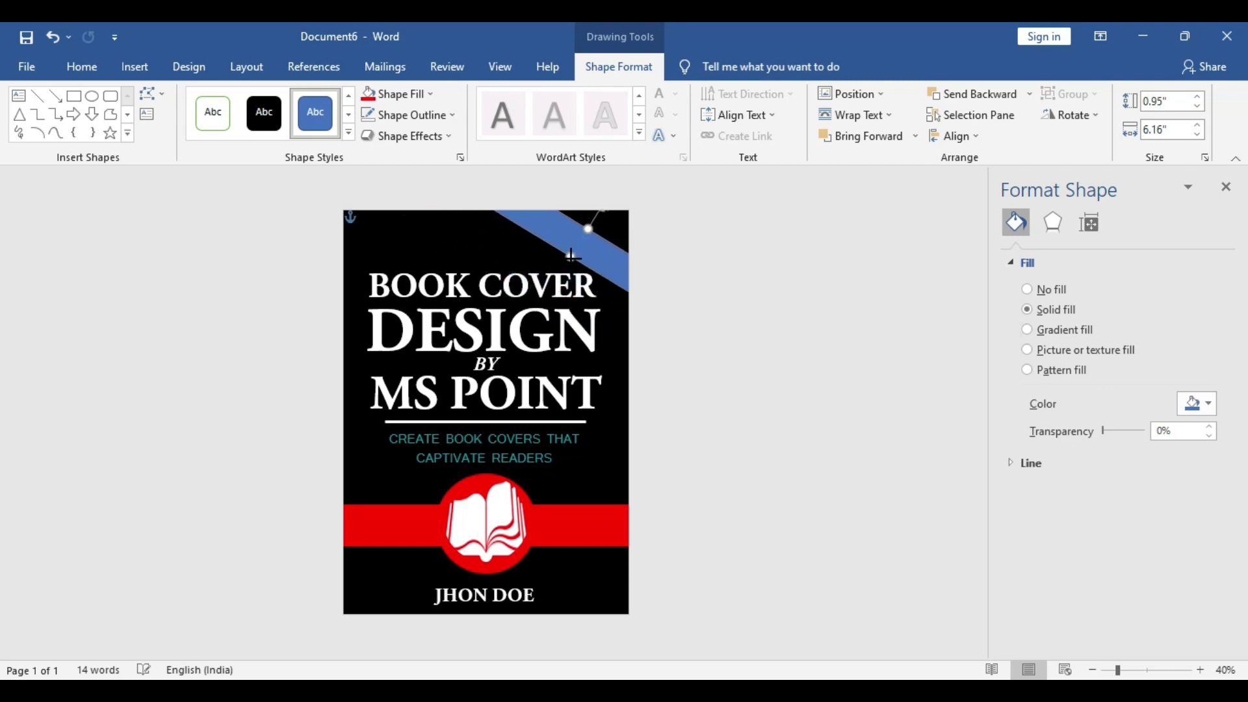
{"action": "left_click", "coordinate": [730, 269]}
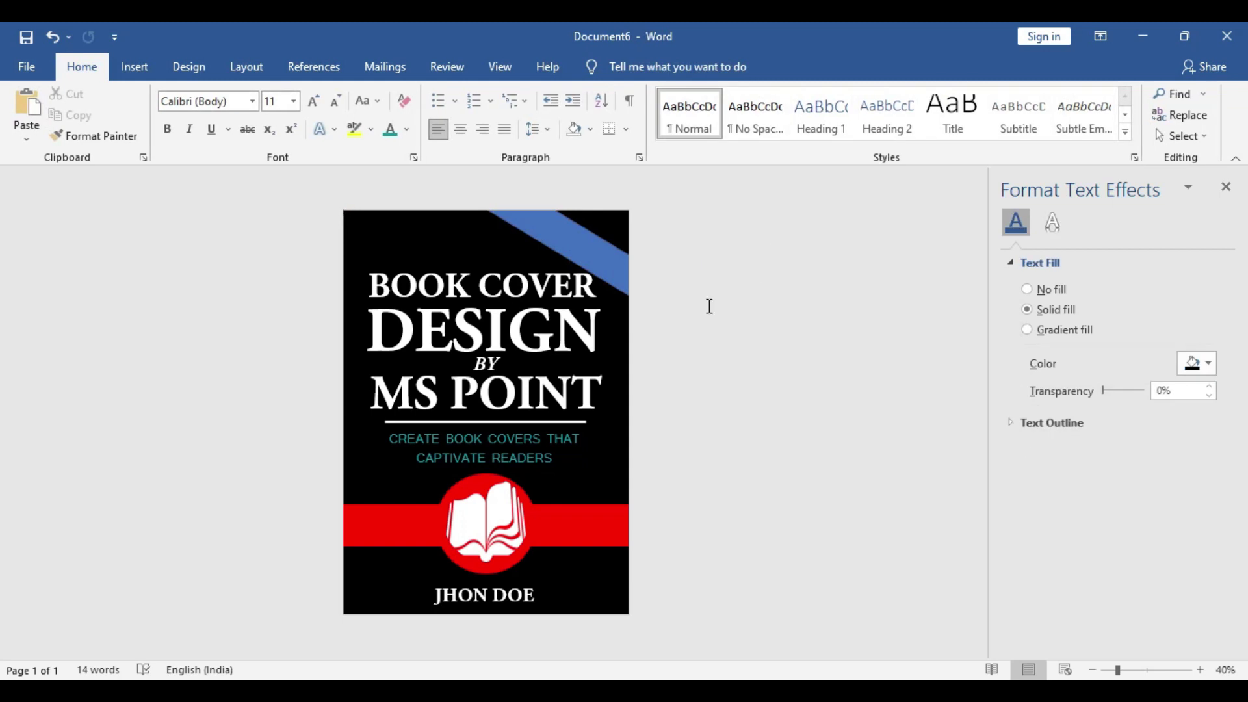
Step: Duplicate the BOOK COVER title box and retype the copy as DIY GUIDE
{"action": "left_click", "coordinate": [482, 293]}
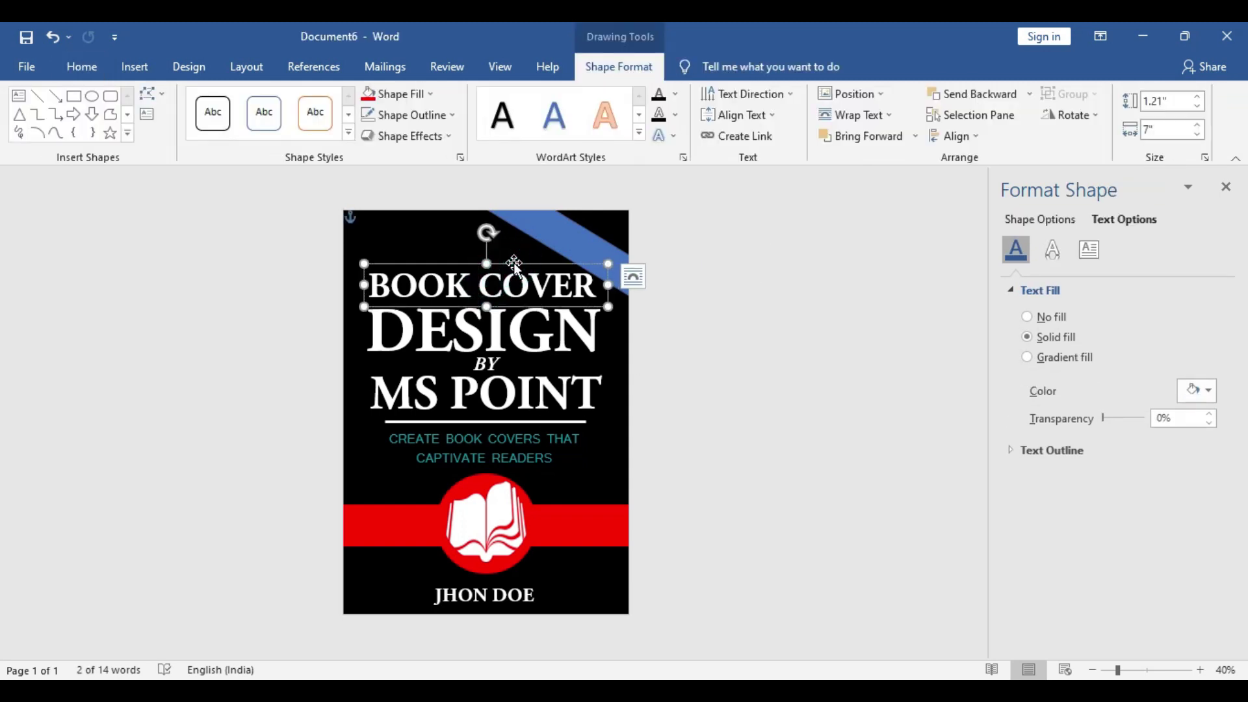
{"action": "left_click_drag", "start_coordinate": [515, 264], "coordinate": [556, 188]}
{"action": "triple_click", "coordinate": [530, 244]}
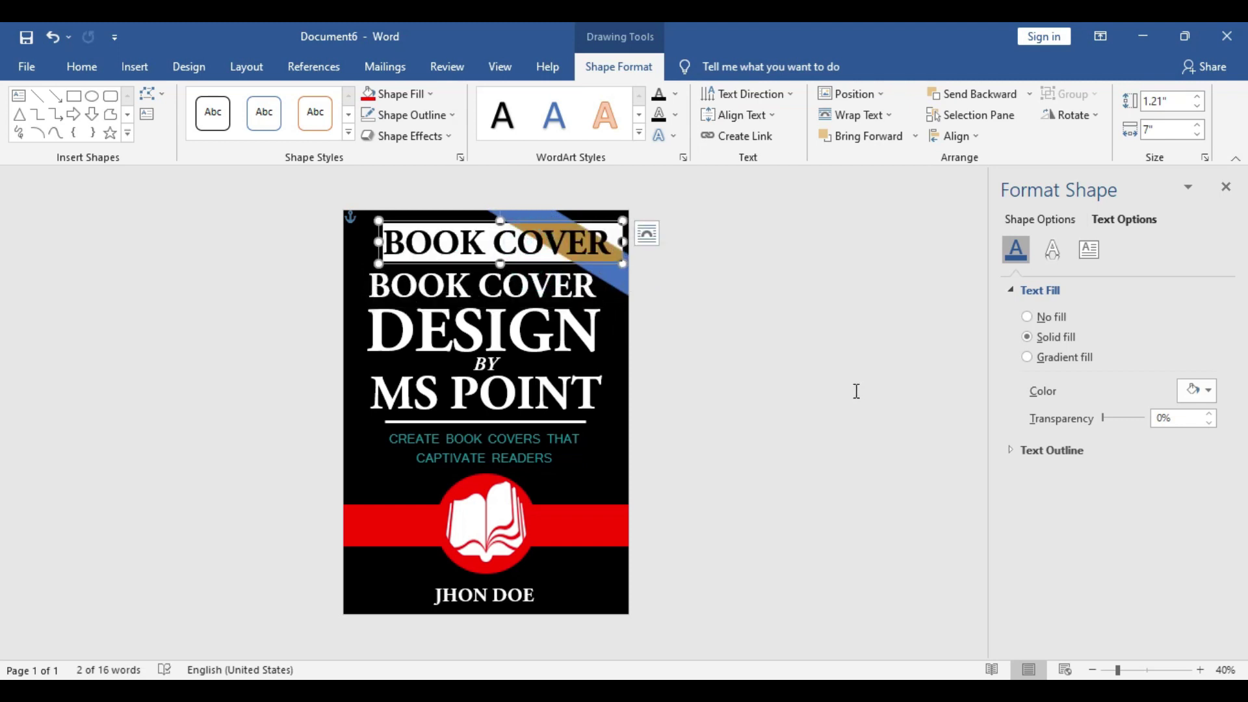
{"action": "type", "text": "DIY "}
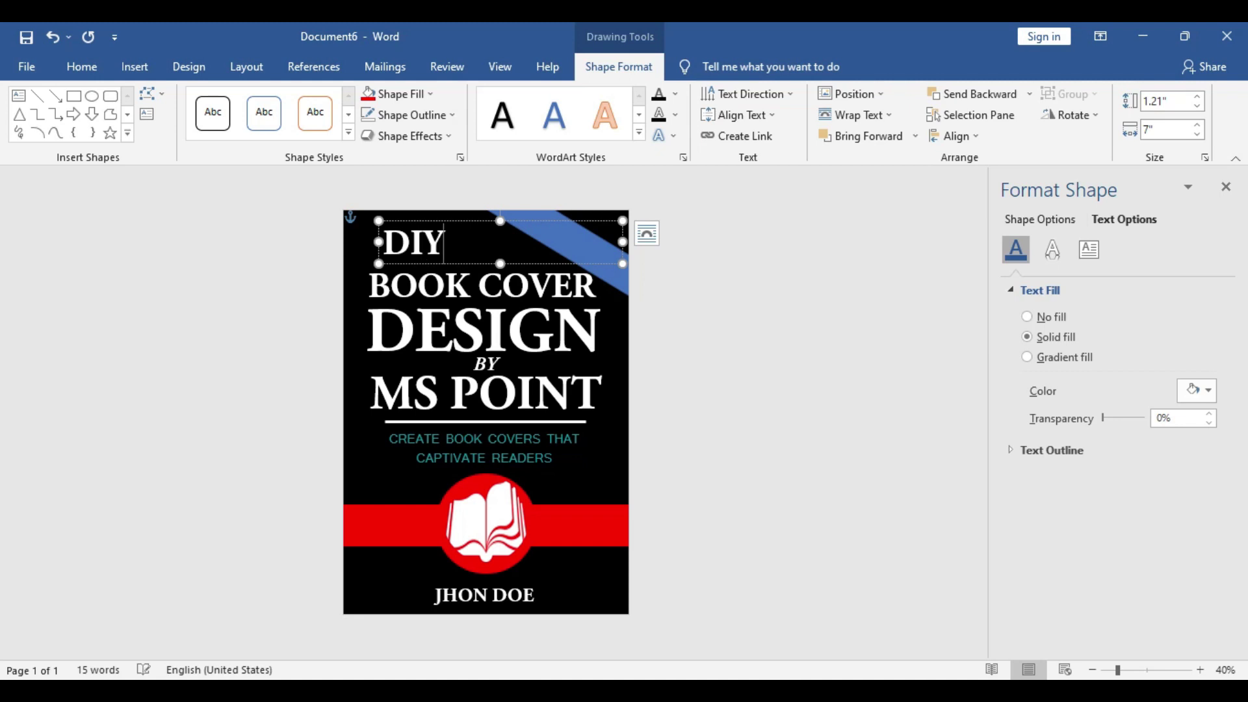
{"action": "type", "text": "D"}
{"action": "key", "text": "BackSpace"}
{"action": "type", "text": "GUIDE"}
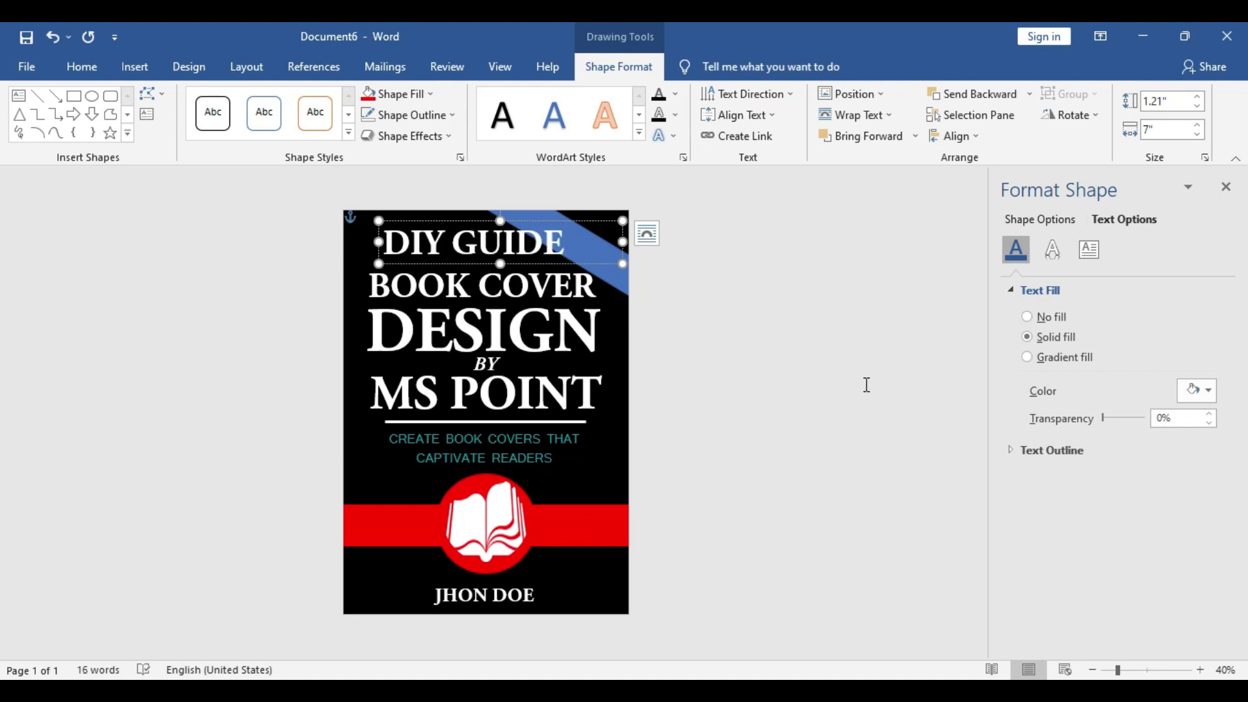
Step: Set DIY GUIDE to size 30, shrink its box, and position it along the blue diagonal bar
{"action": "triple_click", "coordinate": [520, 244]}
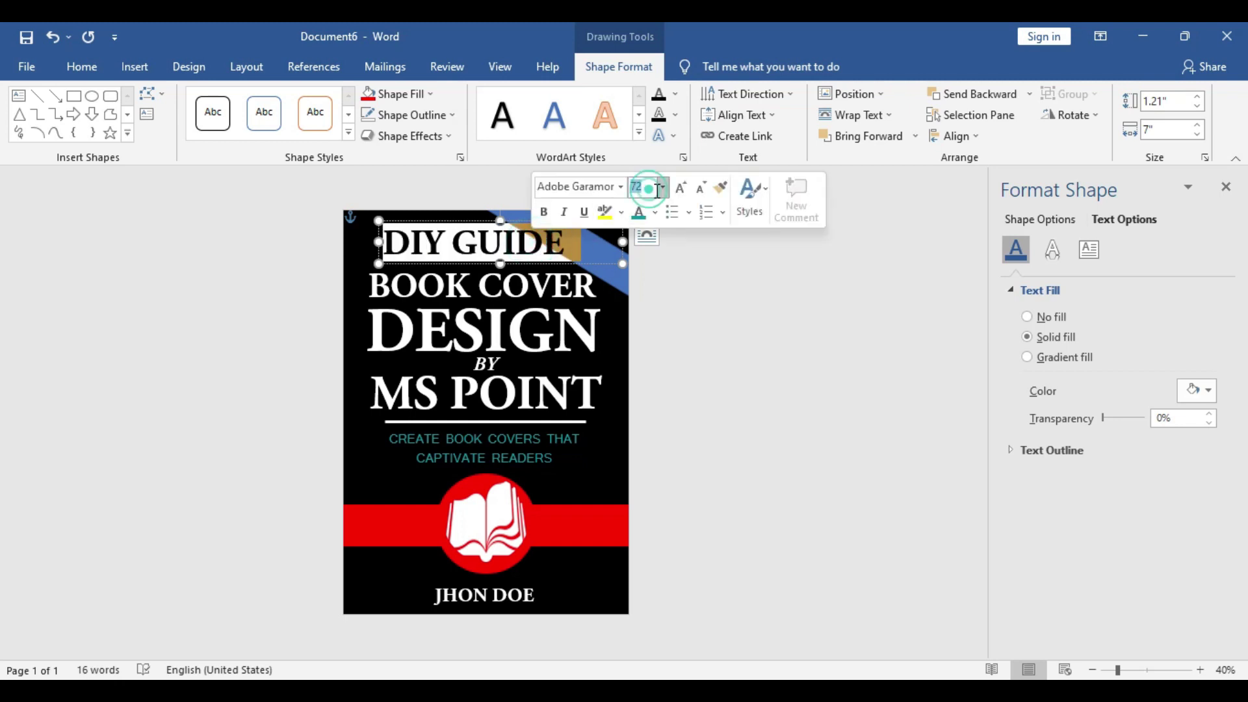
{"action": "key", "text": "Return"}
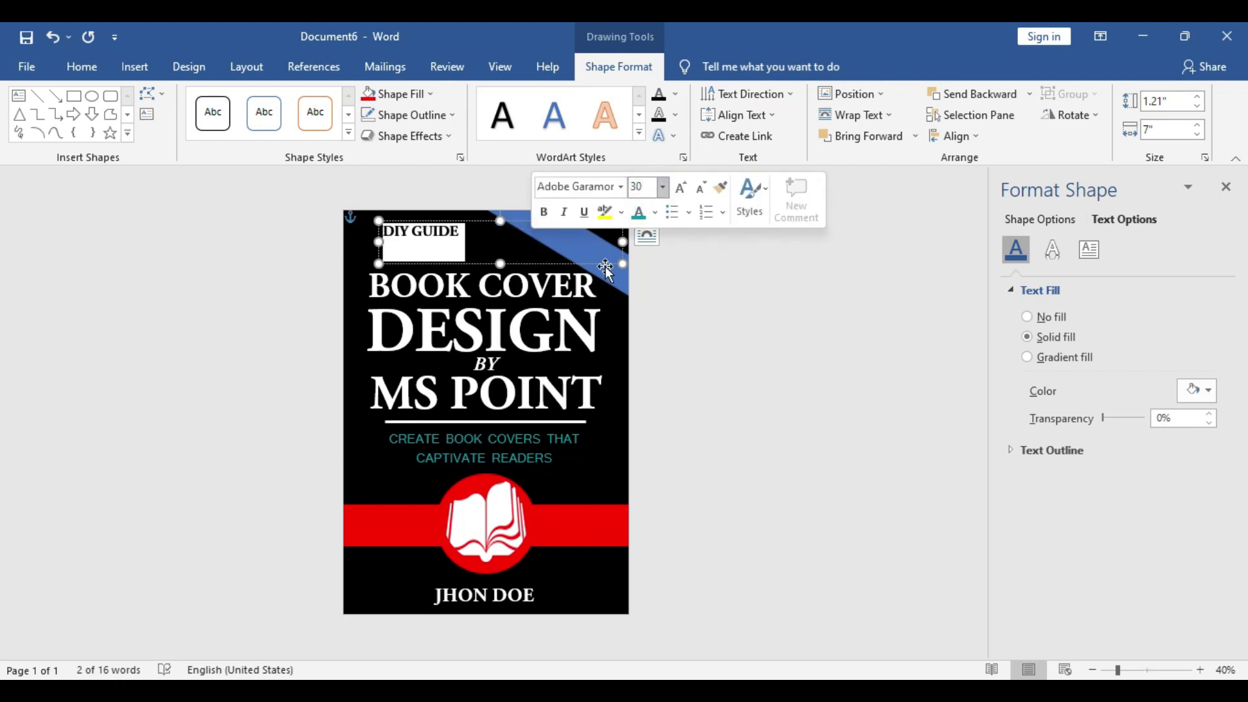
{"action": "mouse_move", "coordinate": [622, 263]}
{"action": "left_mouse_down"}
{"action": "mouse_move", "coordinate": [464, 243]}
{"action": "mouse_move", "coordinate": [582, 255]}
{"action": "mouse_move", "coordinate": [586, 228]}
{"action": "left_mouse_up"}
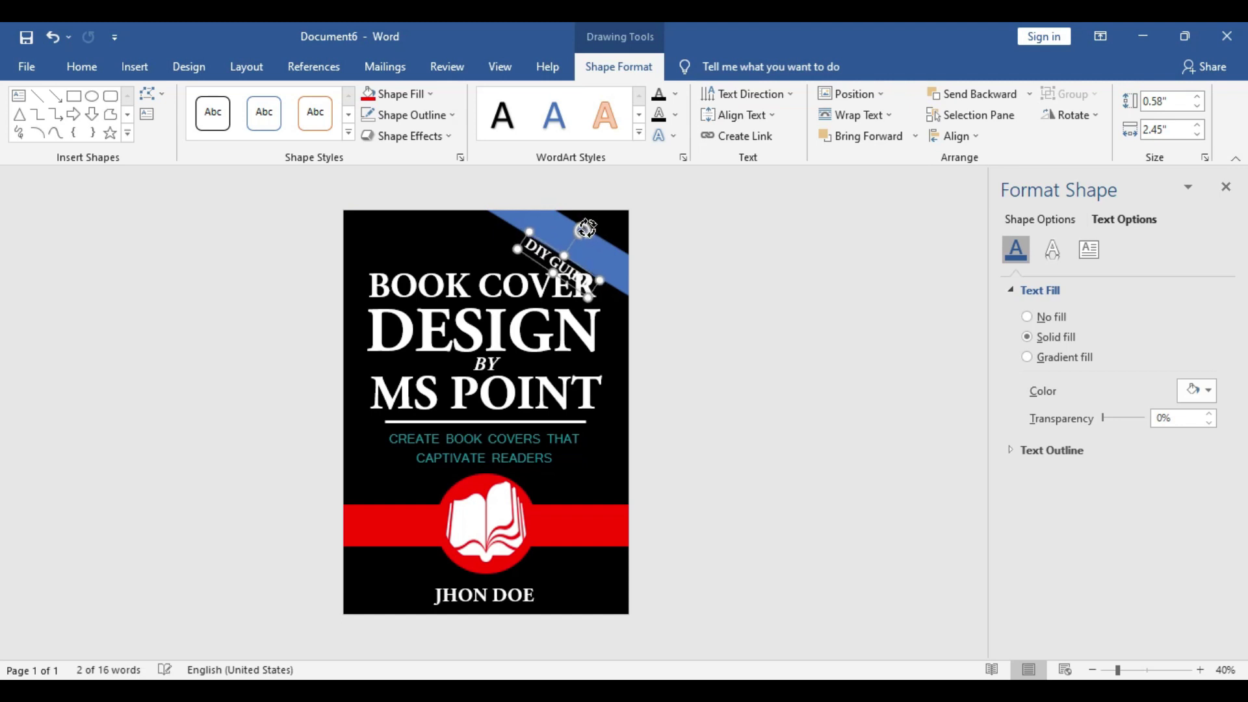
{"action": "left_click_drag", "start_coordinate": [569, 259], "coordinate": [588, 240]}
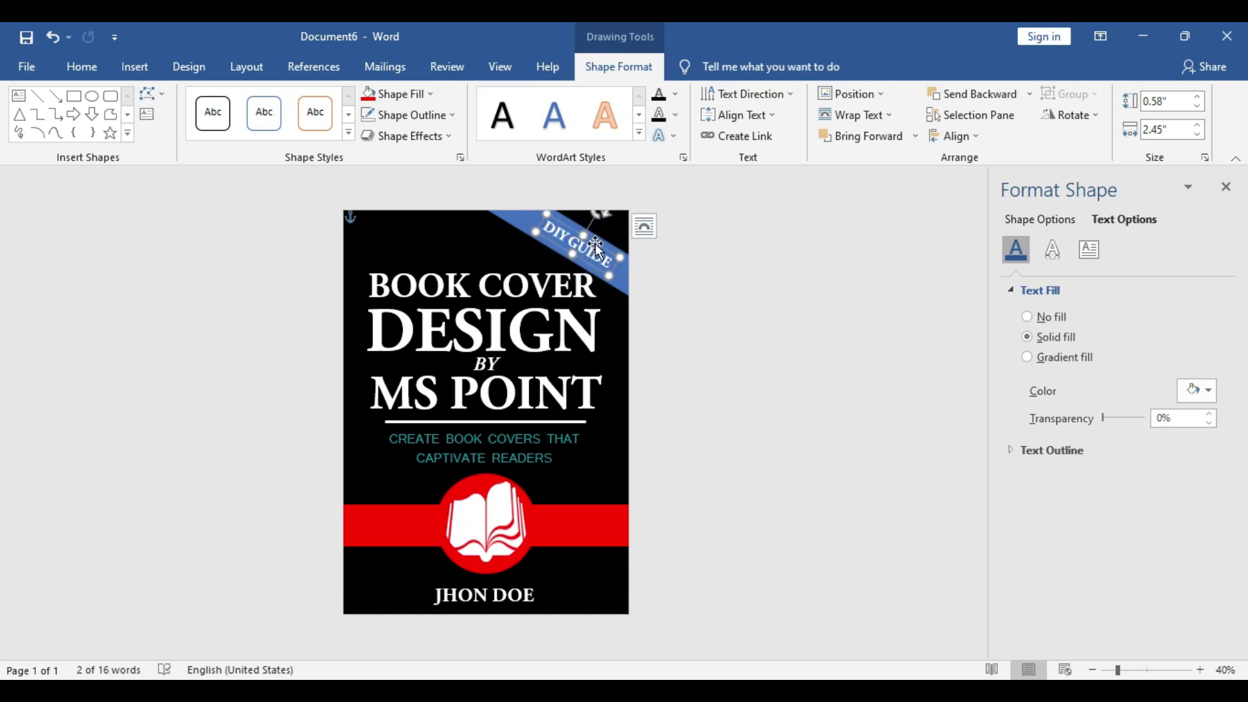
{"action": "left_click_drag", "start_coordinate": [588, 239], "coordinate": [599, 240]}
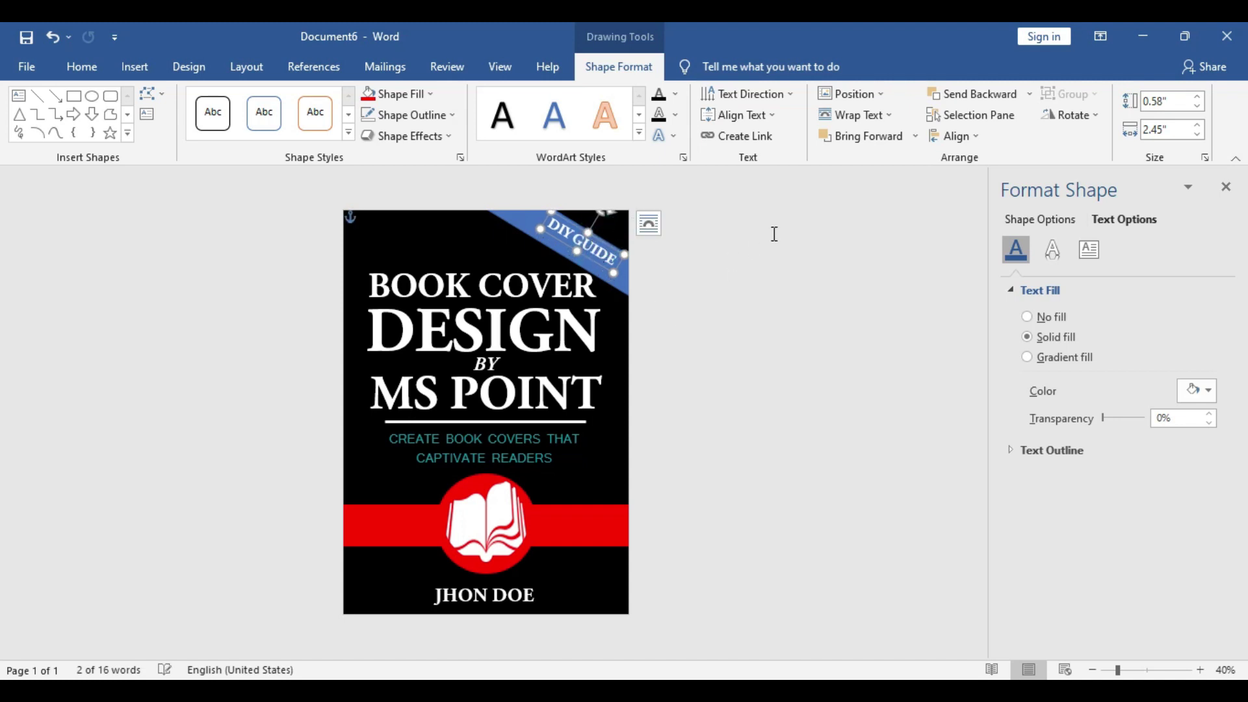
Step: Shift the diagonal bar further into the corner and centre DIY GUIDE along it
{"action": "scroll", "coordinate": [774, 232], "scroll_direction": "up", "scroll_amount": 6, "text": "ctrl"}
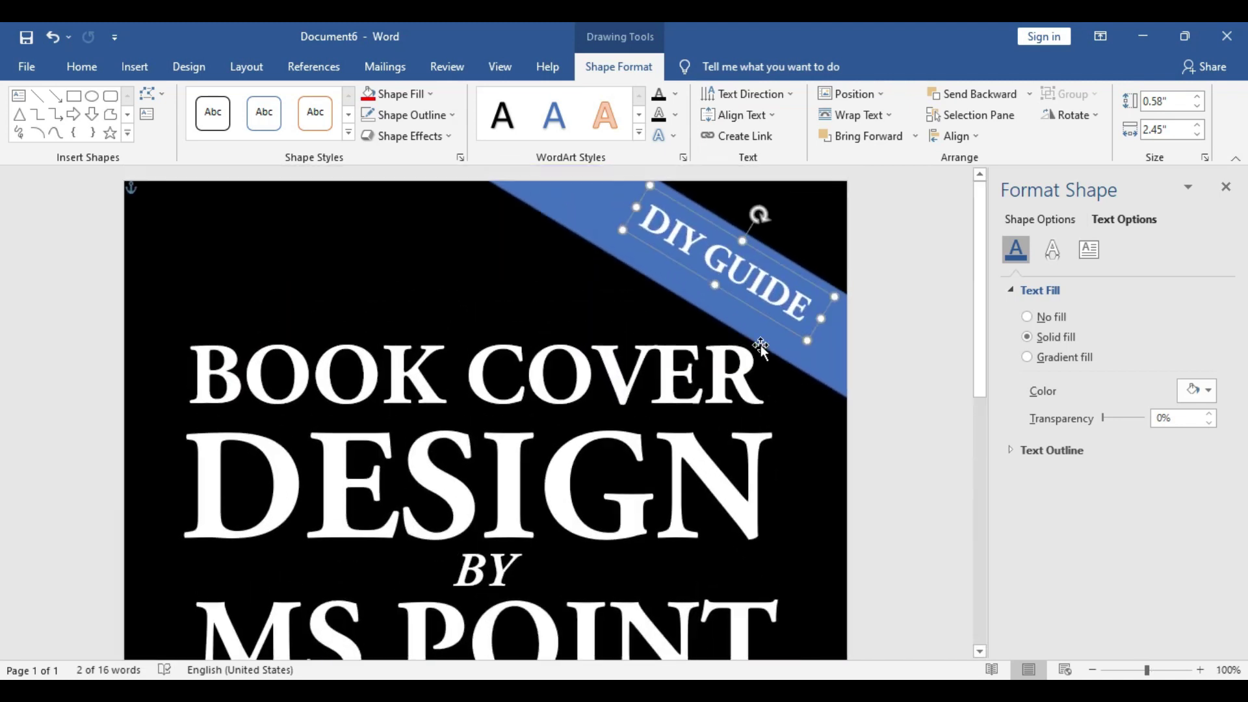
{"action": "left_click", "coordinate": [745, 327]}
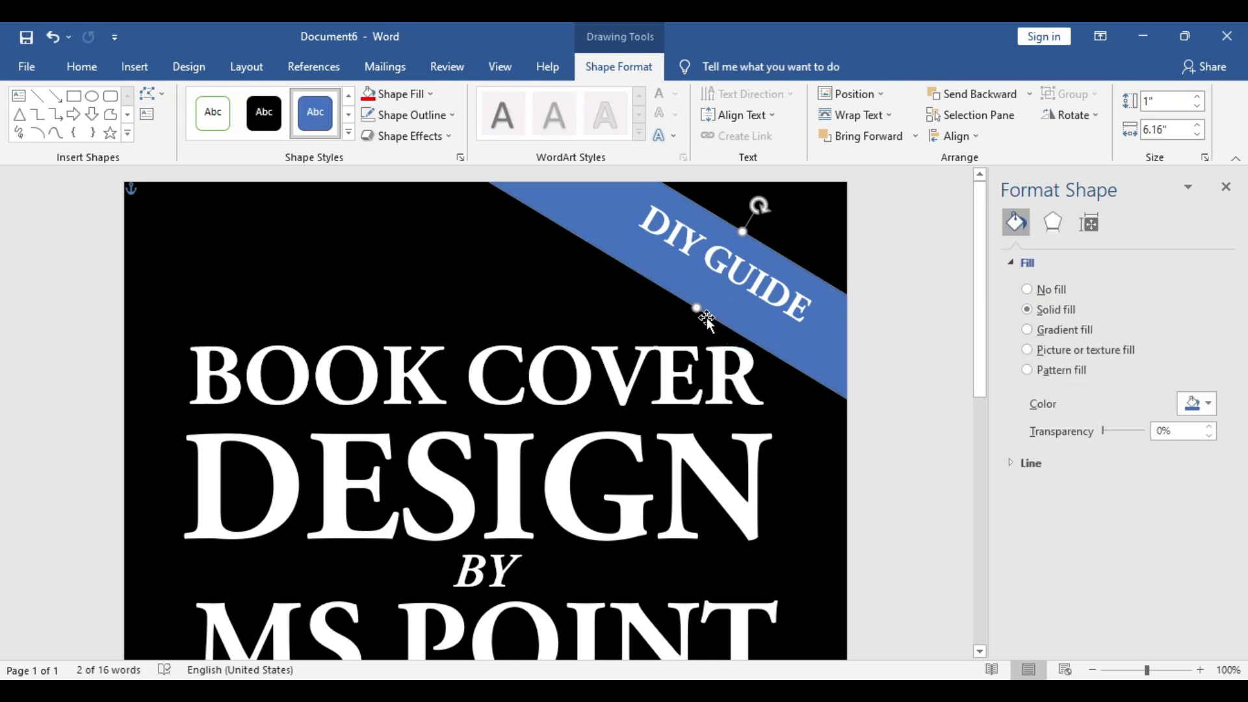
{"action": "left_click_drag", "start_coordinate": [745, 327], "coordinate": [722, 280]}
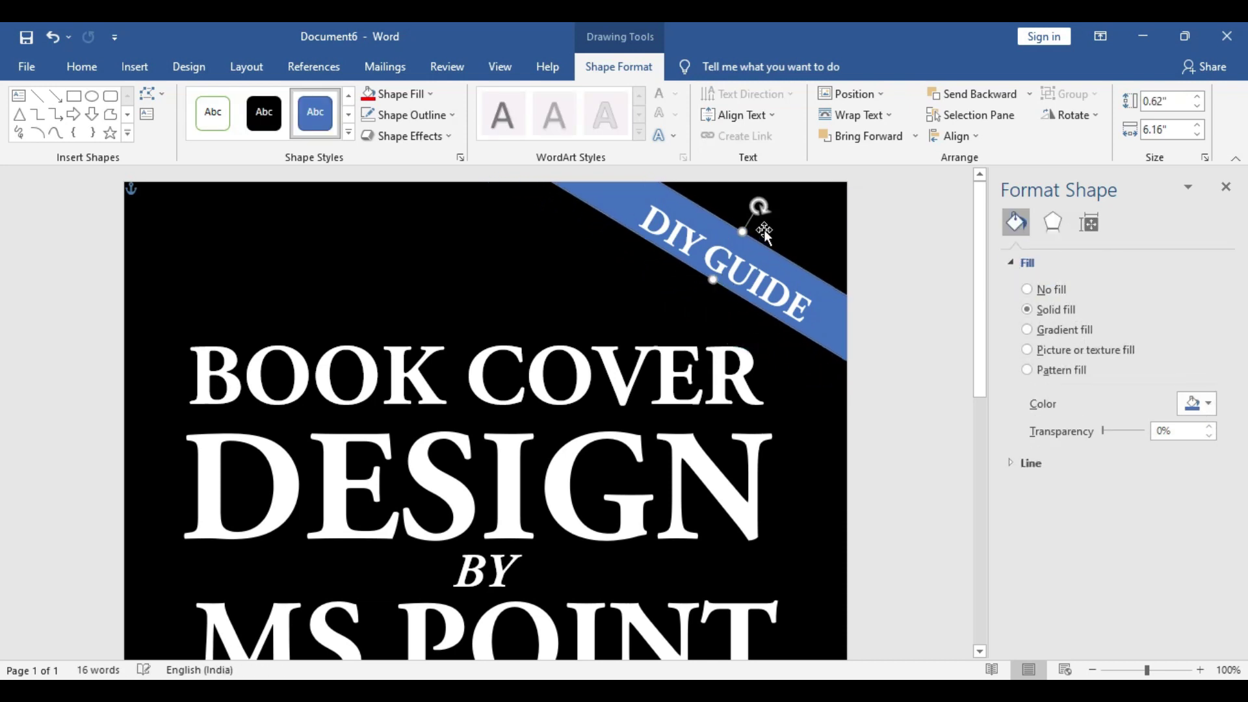
{"action": "left_click", "coordinate": [741, 250]}
{"action": "left_click", "coordinate": [762, 239]}
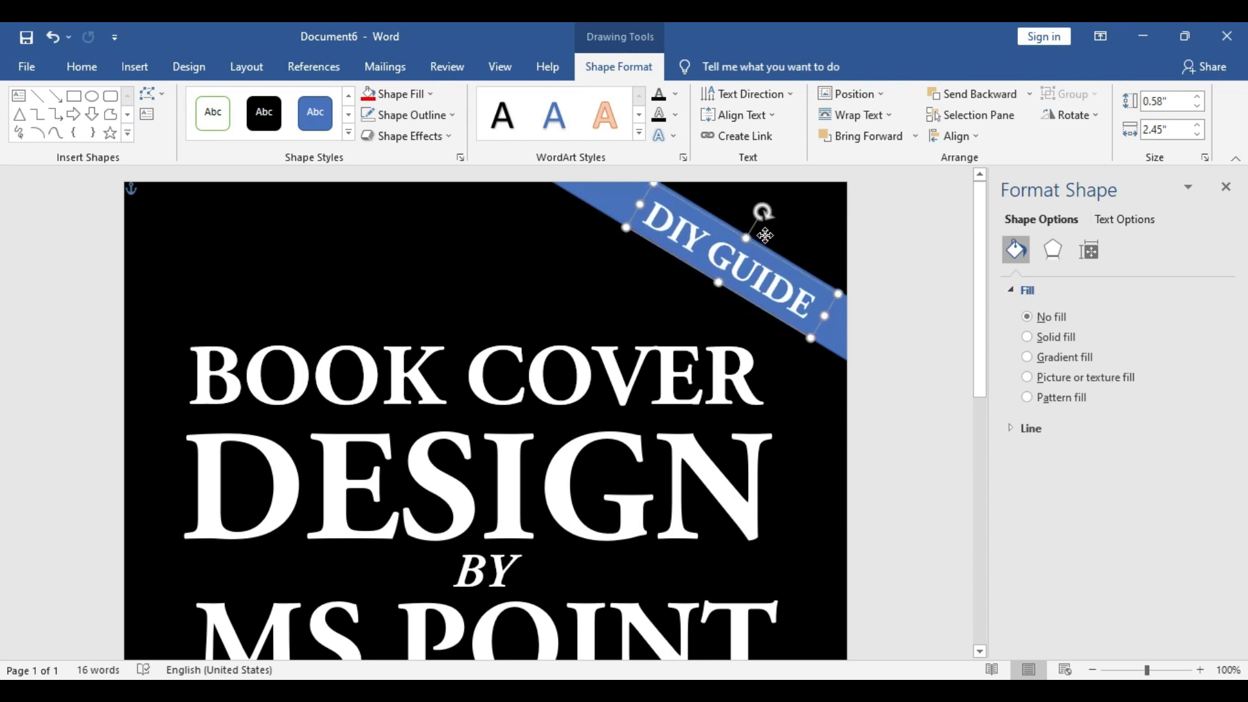
{"action": "left_click_drag", "start_coordinate": [764, 235], "coordinate": [767, 233]}
{"action": "left_click", "coordinate": [933, 301]}
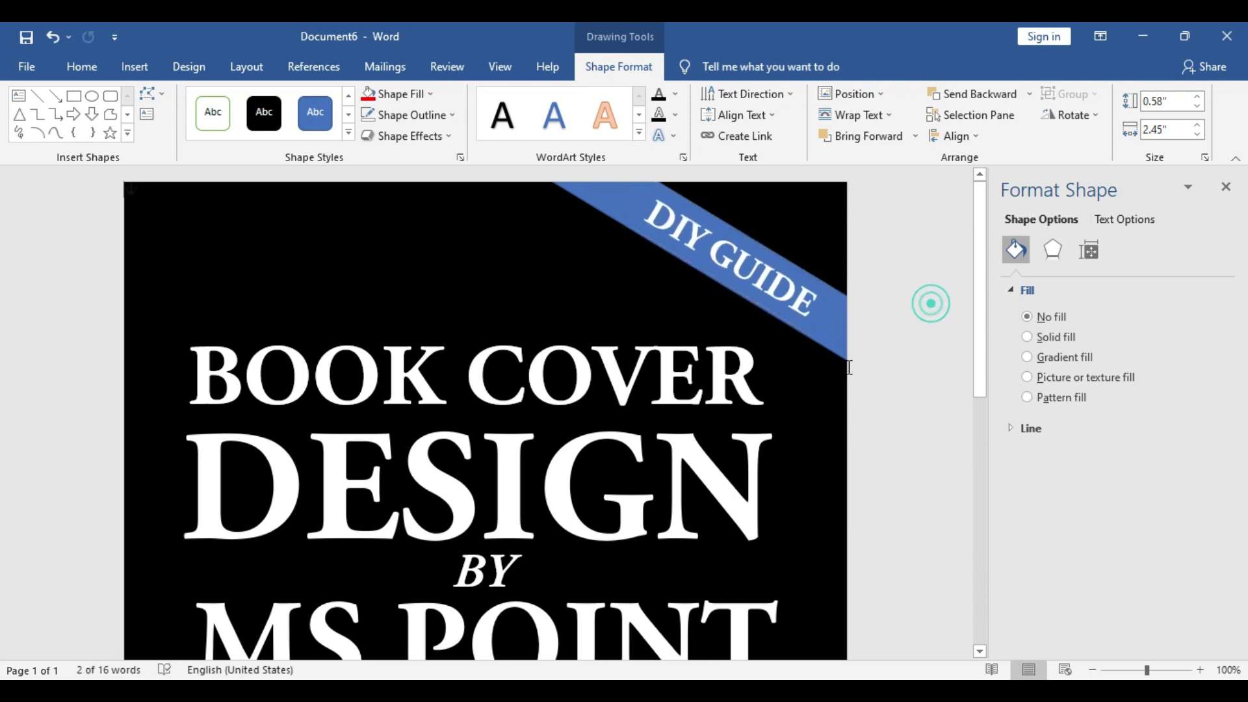
Step: Fill the diagonal corner ribbon with red to match the band
{"action": "left_click", "coordinate": [845, 348]}
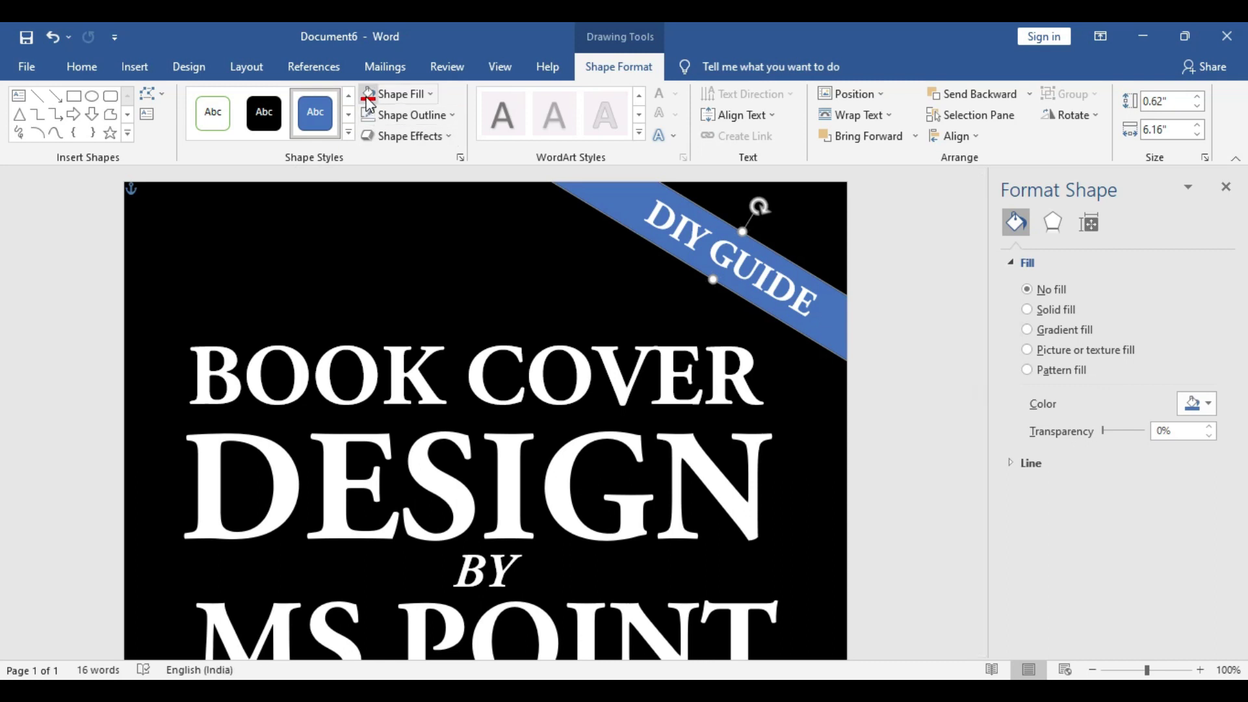
{"action": "left_click", "coordinate": [368, 94]}
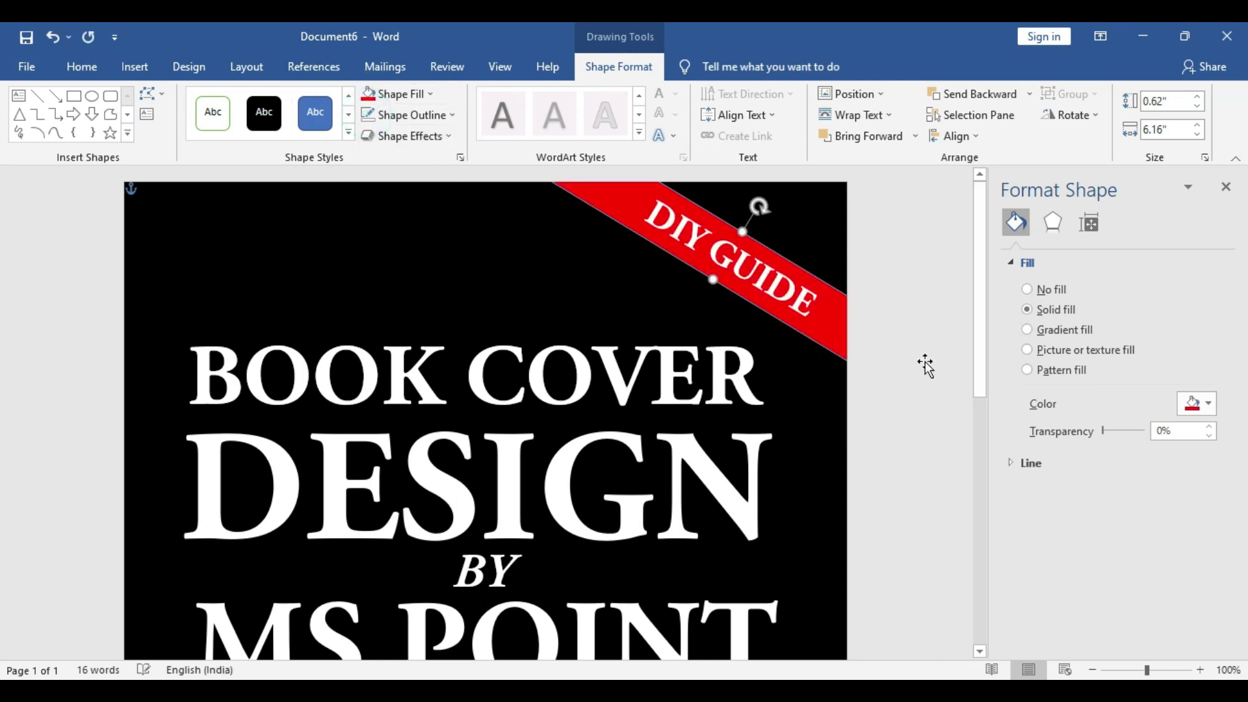
{"action": "left_click", "coordinate": [922, 311]}
{"action": "scroll", "coordinate": [903, 384], "scroll_direction": "down", "scroll_amount": 6, "text": "ctrl"}
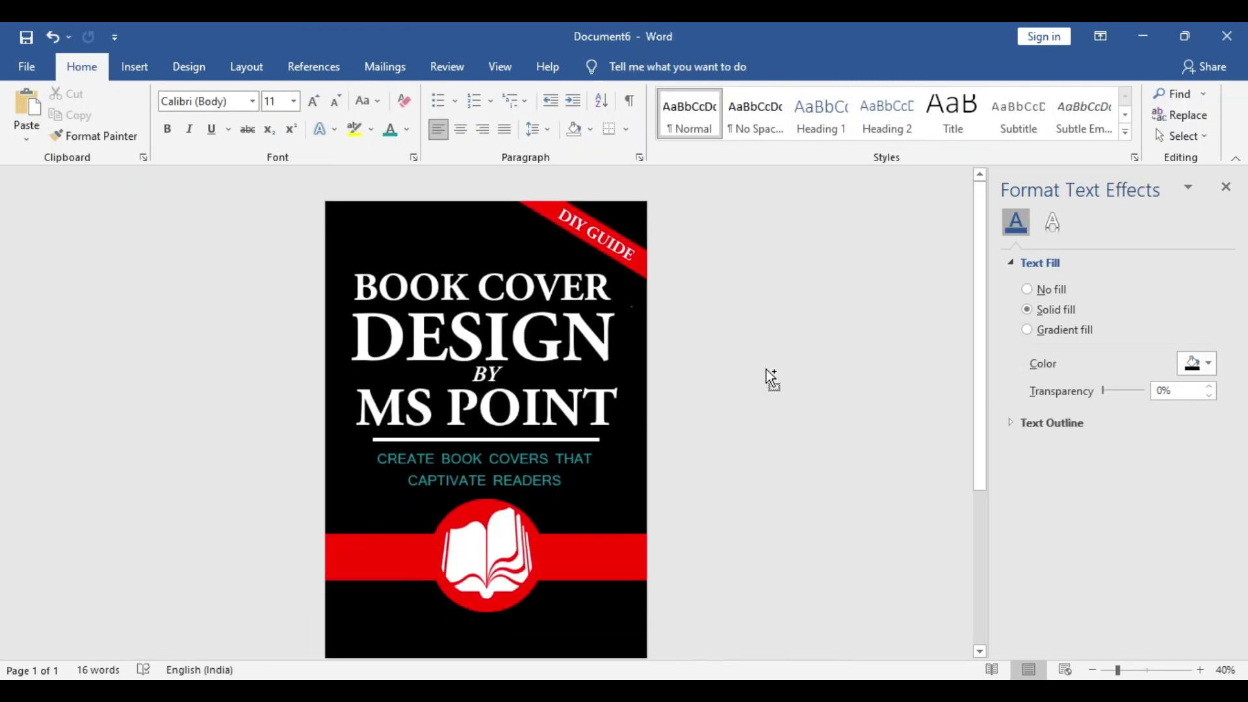
{"action": "left_click", "coordinate": [822, 401]}
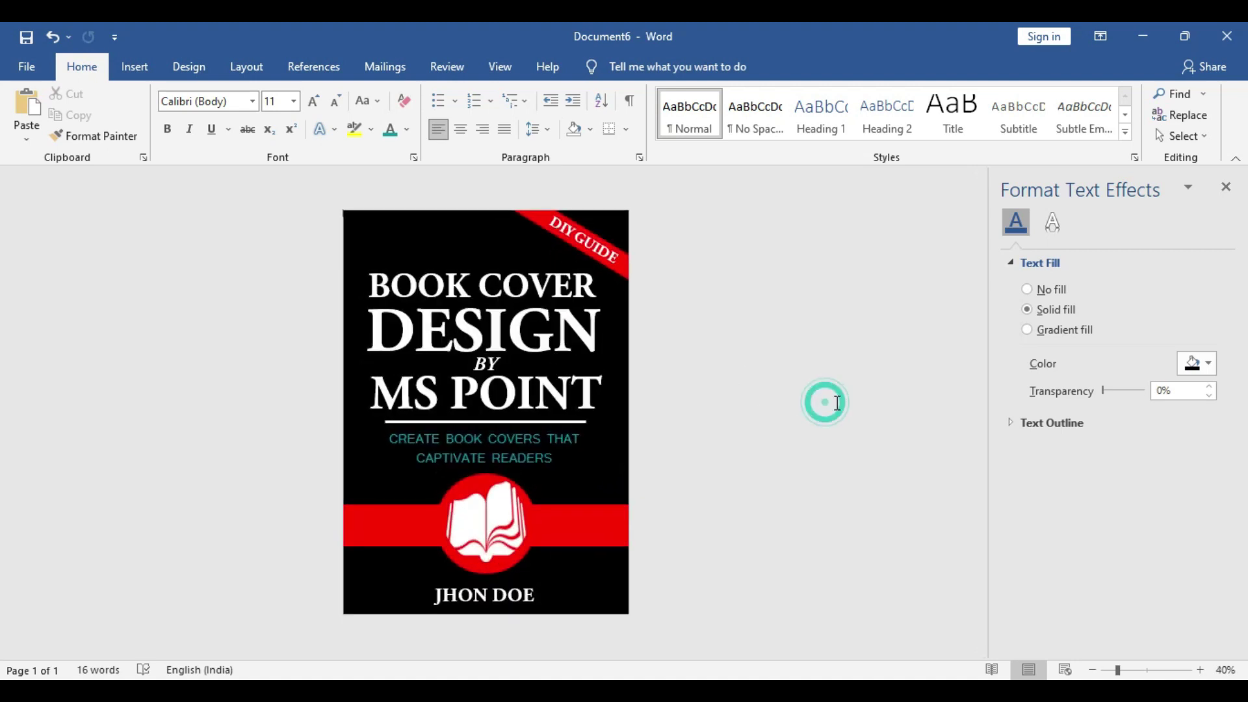